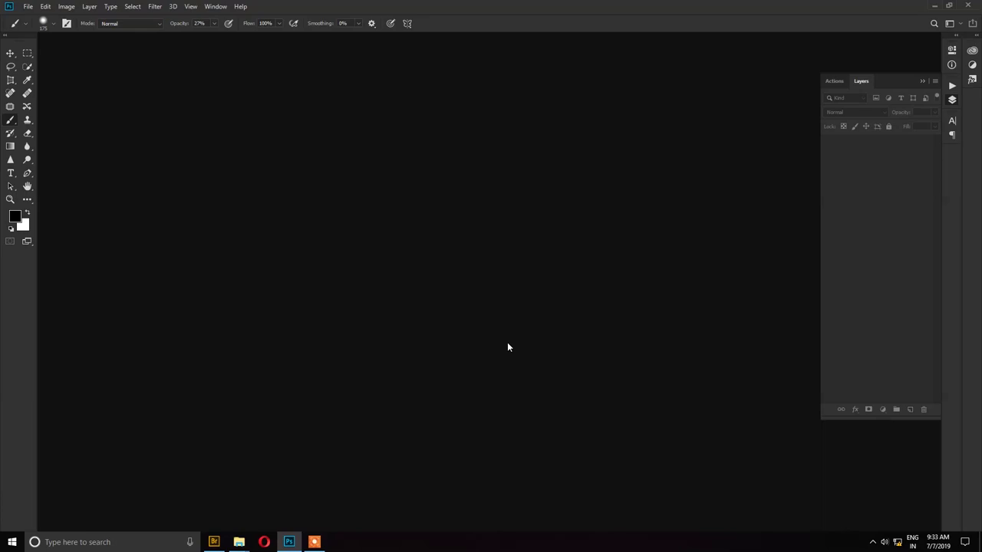
- Load DSC_0069.NEF from Raw Editing into Camera Raw and bring up its save options
key("ctrl+o")
left_click(163, 80)
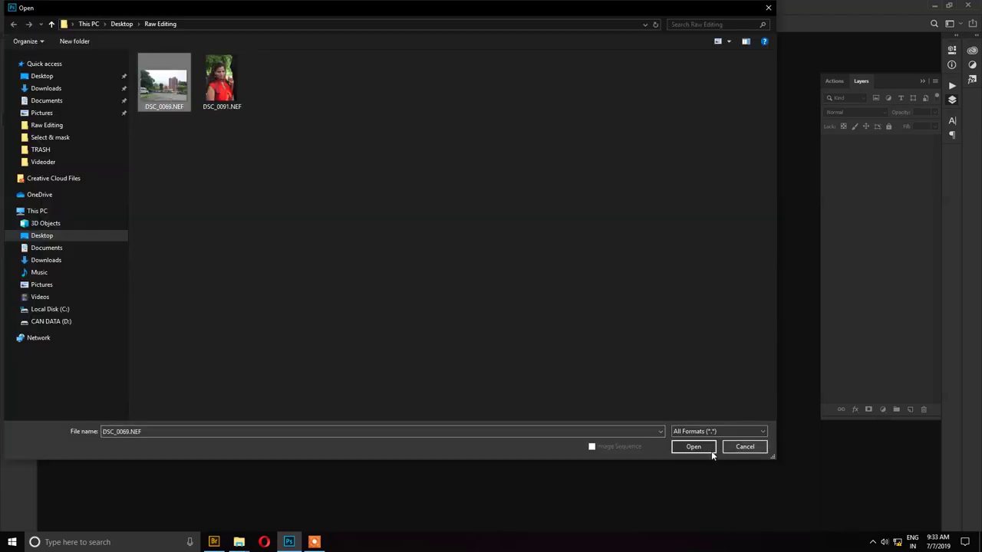
left_click(688, 446)
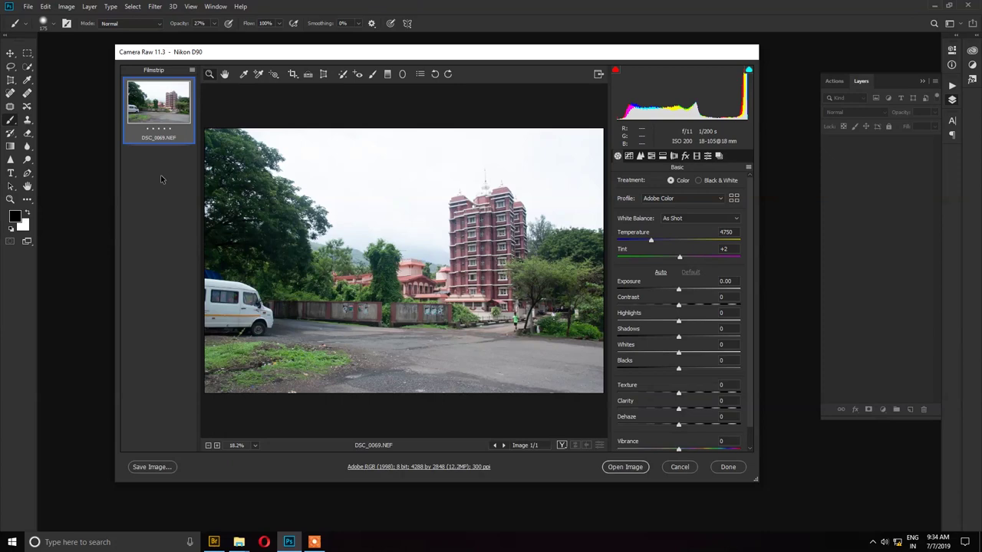
left_click(146, 468)
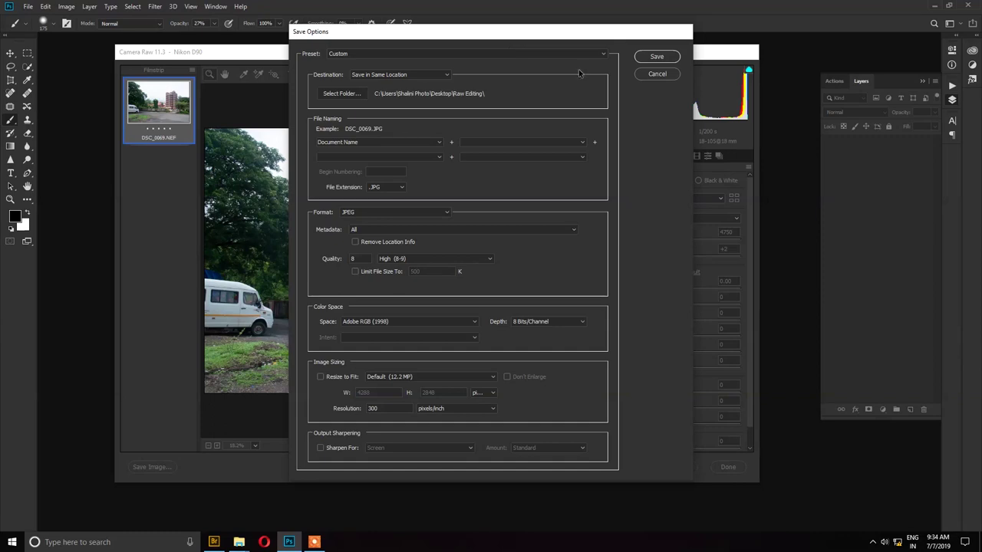
- Save the raw photo as a .JPG at Maximum quality, then open it in Photoshop
left_click_drag(438, 33, 414, 33)
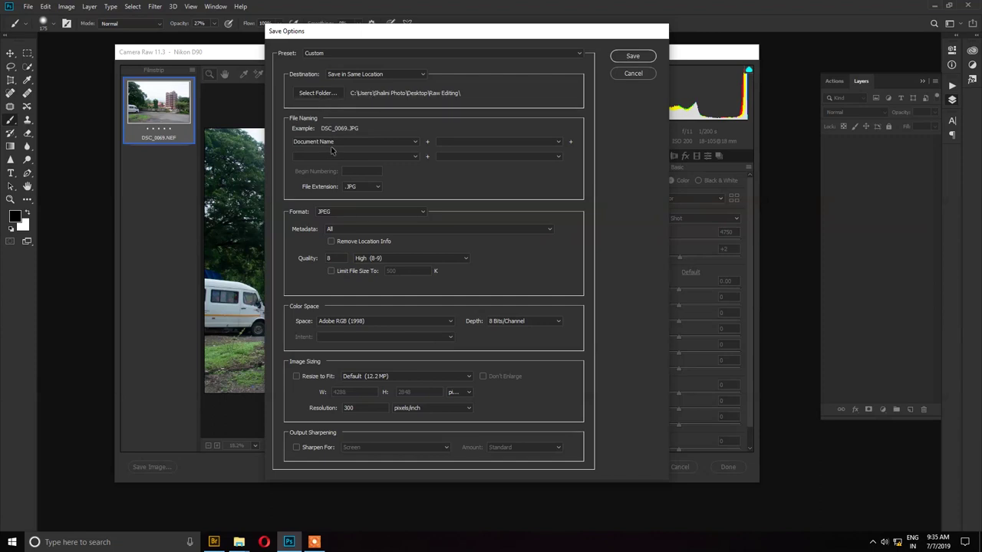
left_click(377, 188)
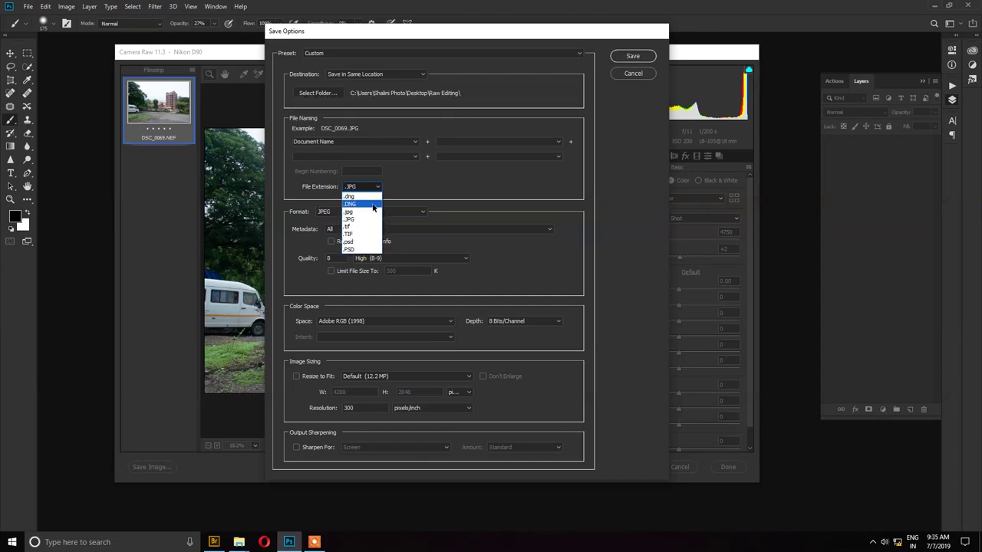
left_click(371, 219)
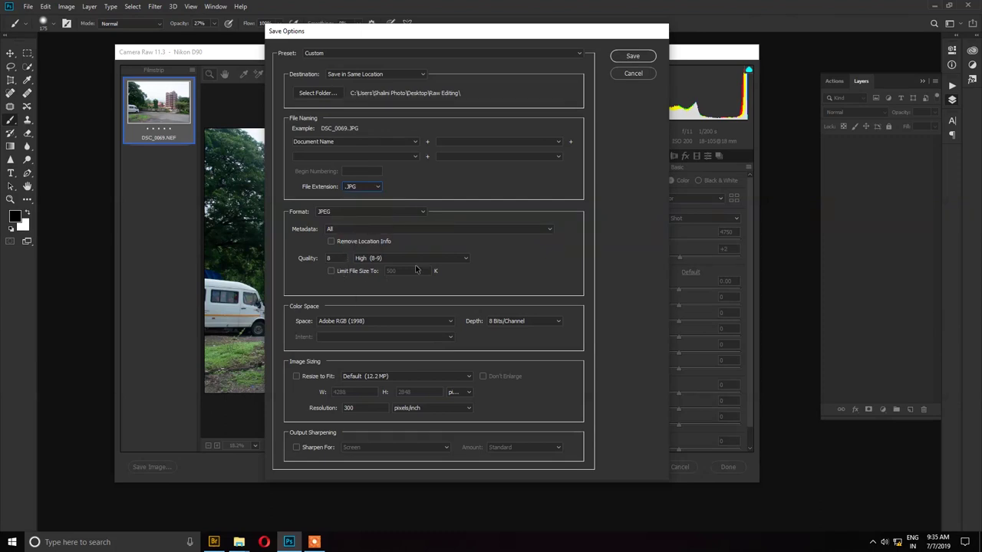
left_click(466, 259)
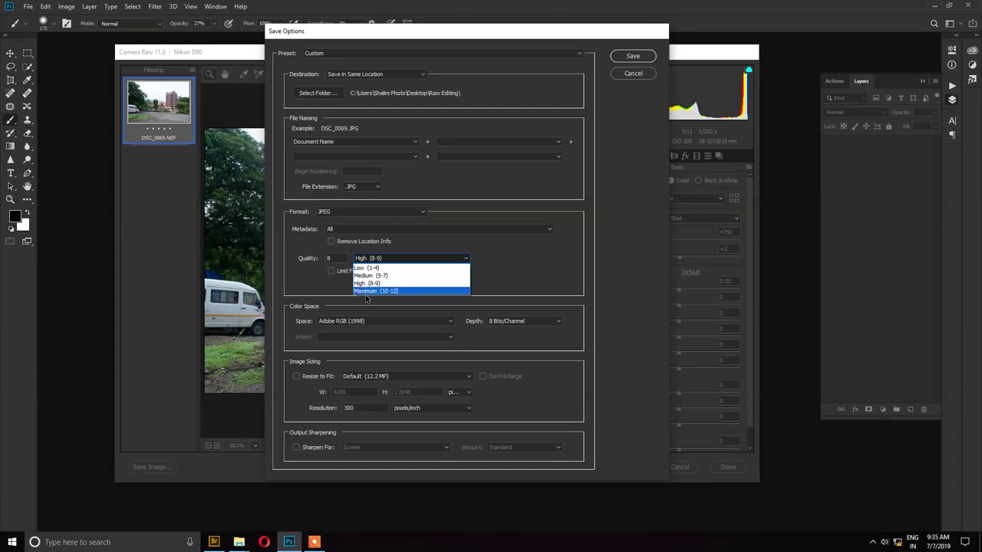
left_click(394, 291)
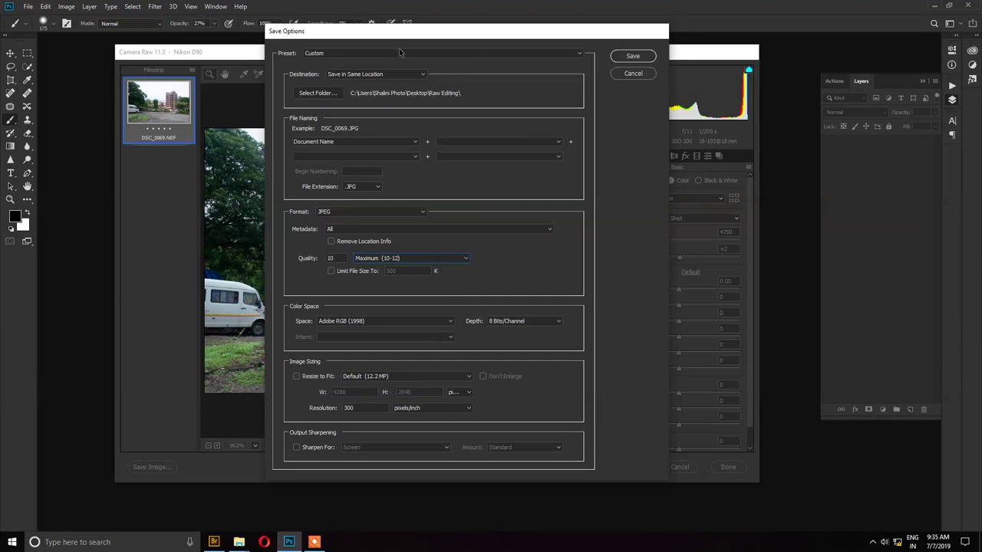
left_click(633, 56)
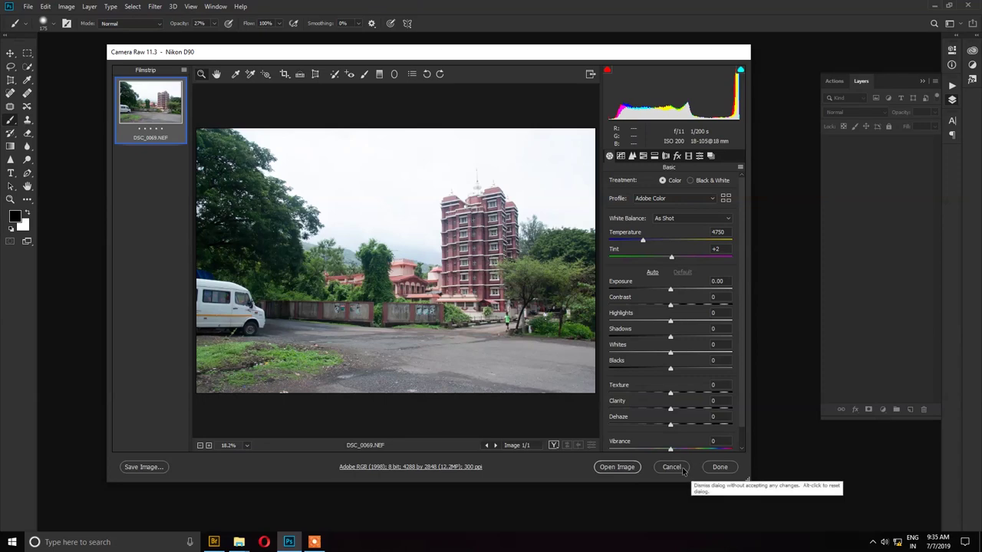
left_click(618, 471)
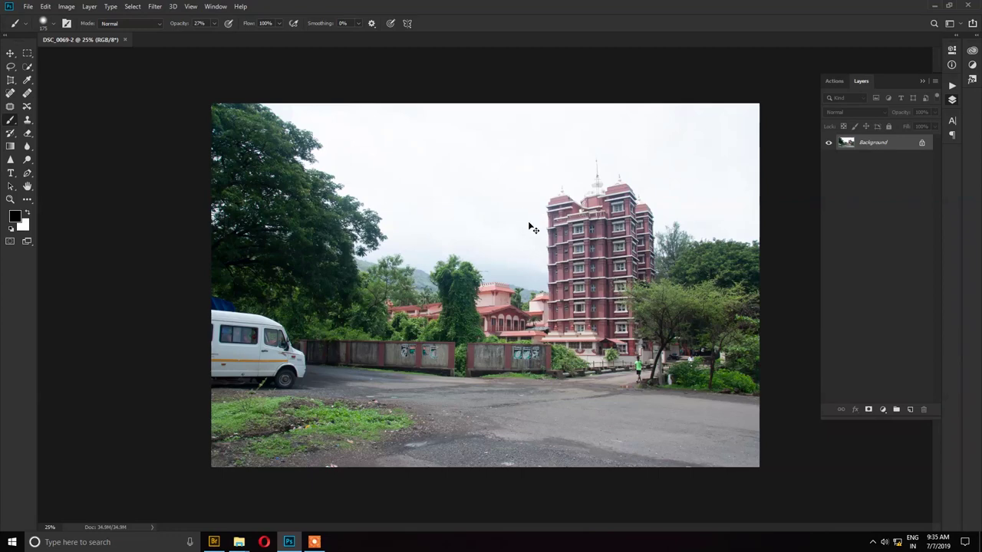
- Check the Save As dialog's JPEG format, then cancel back to document DSC_0069-2
key("ctrl+shift+s")
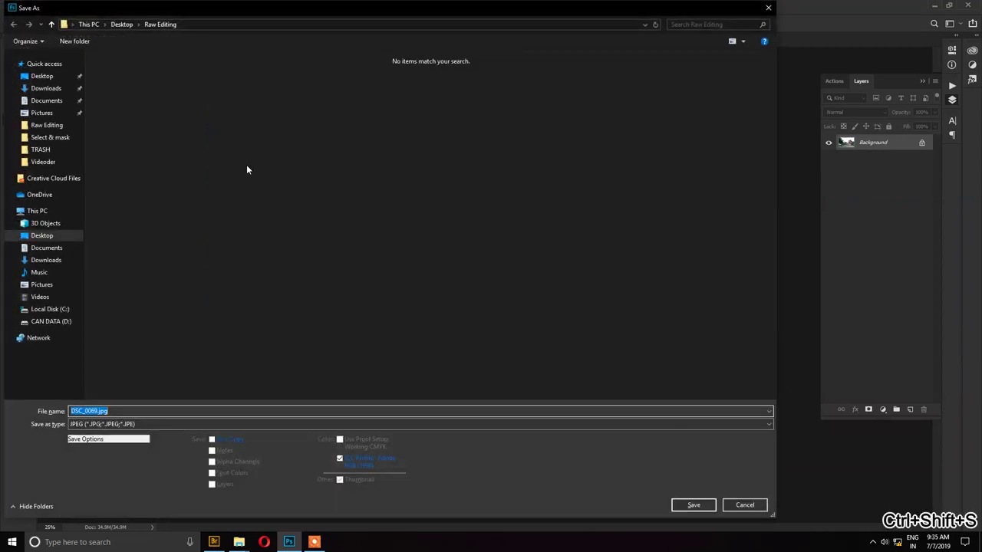
left_click(153, 425)
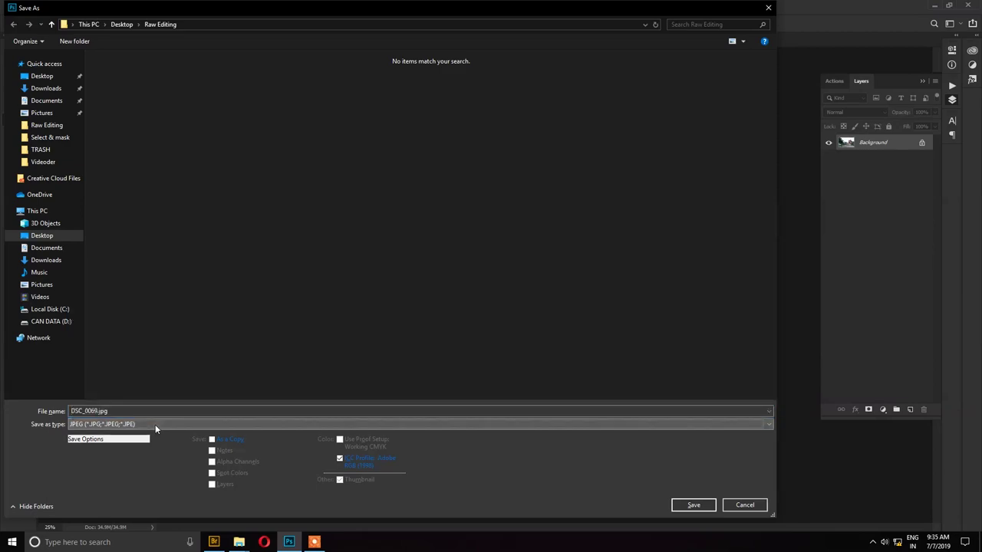
left_click(748, 505)
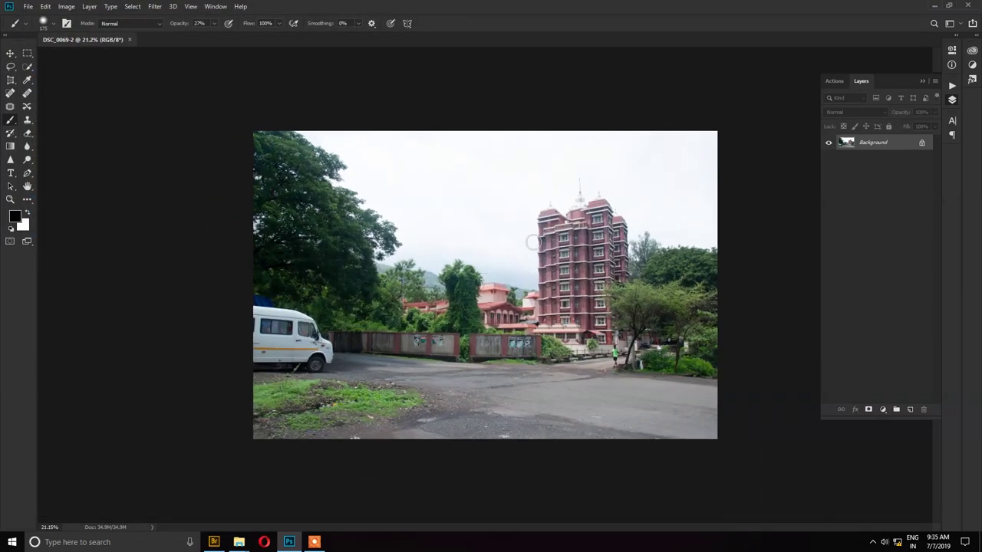
scroll(530, 240, "up", 2)
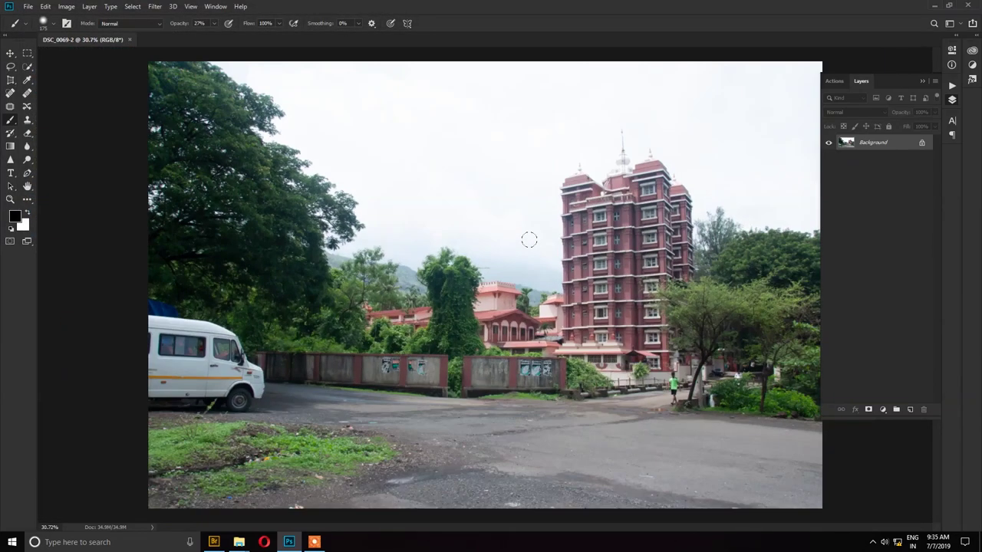
scroll(561, 180, "down", 2)
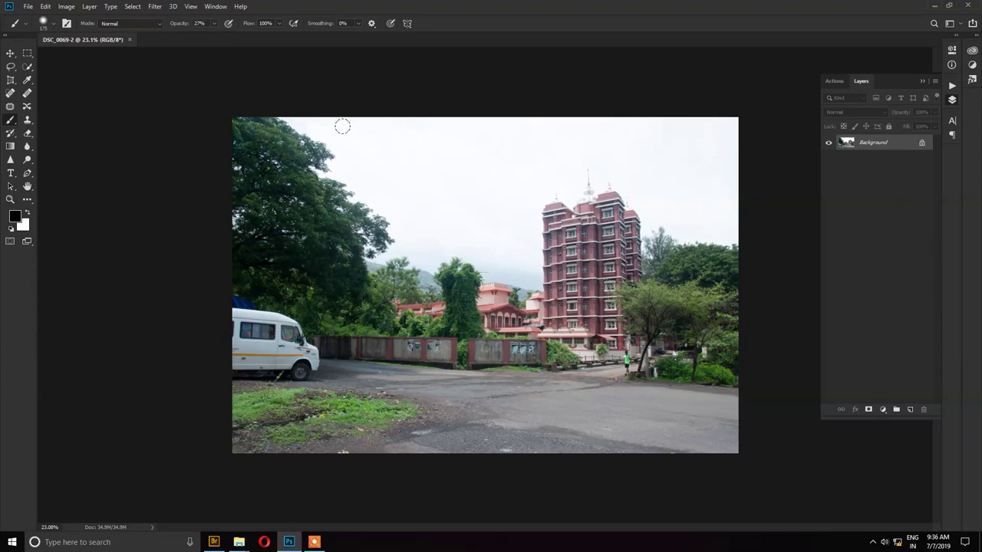
- Close document DSC_0069-2, discarding its changes
left_click(123, 58)
left_click(132, 39)
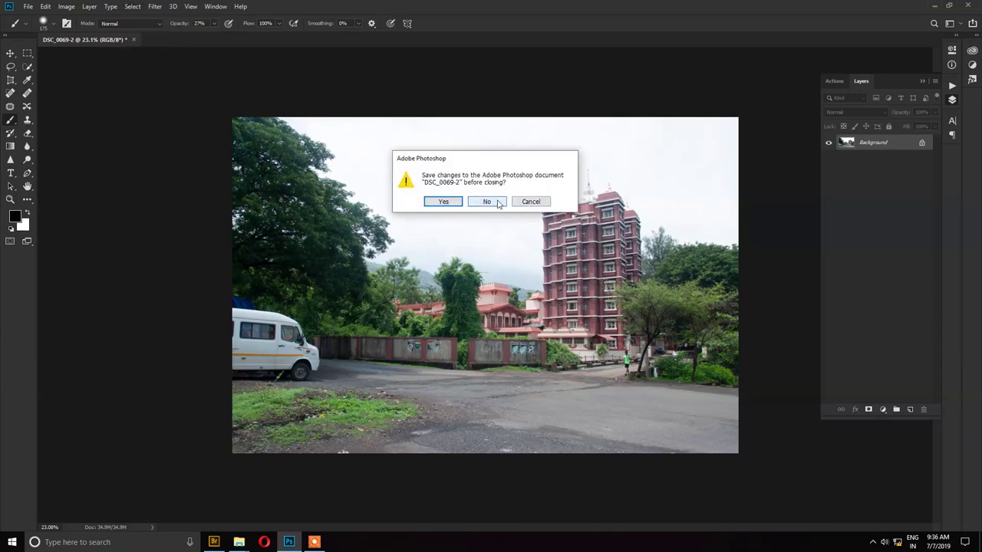
left_click(442, 202)
- Delete the DSC_0069.xmp sidecar and reopen DSC_0069.NEF fresh in Camera Raw
key("ctrl+o")
left_click(189, 107)
left_click(233, 108)
key("Delete")
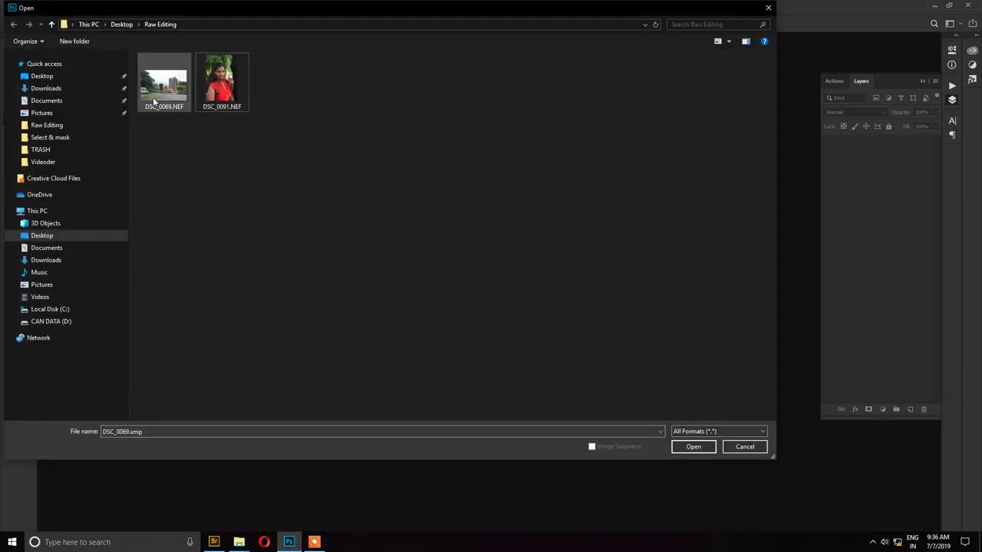
left_click(709, 446)
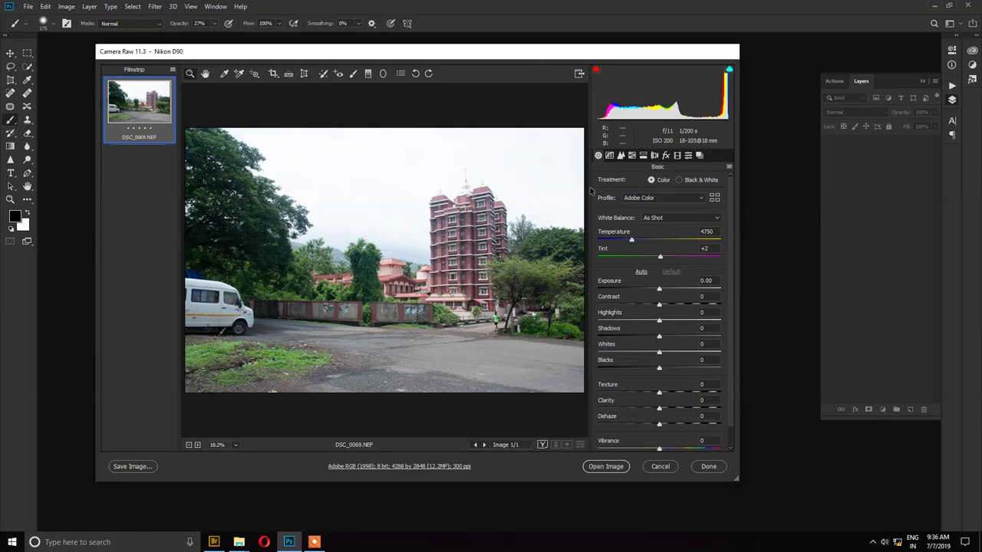
key("shift")
key("shift")
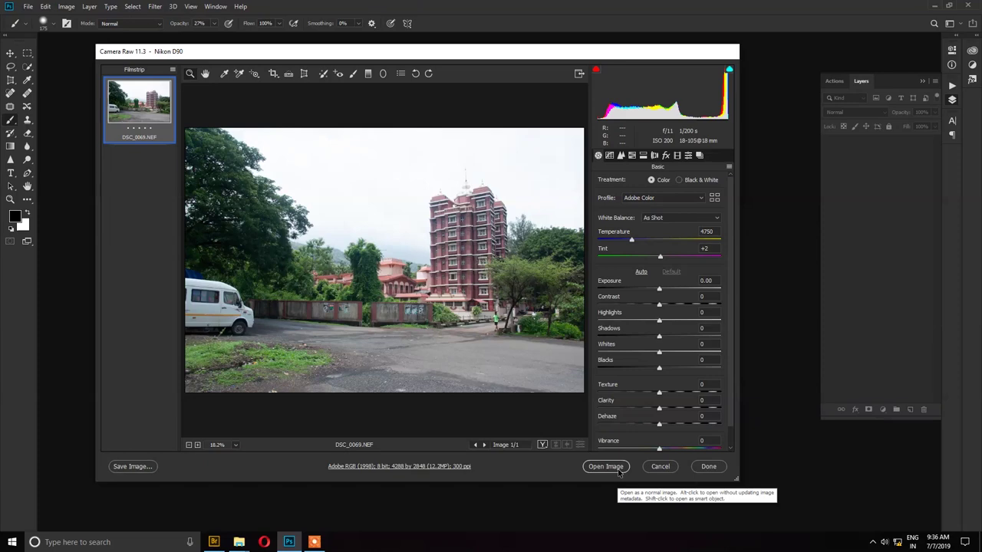
- Open the photo as smart object layer DSC_0069, then reopen its Camera Raw settings
key("shift")
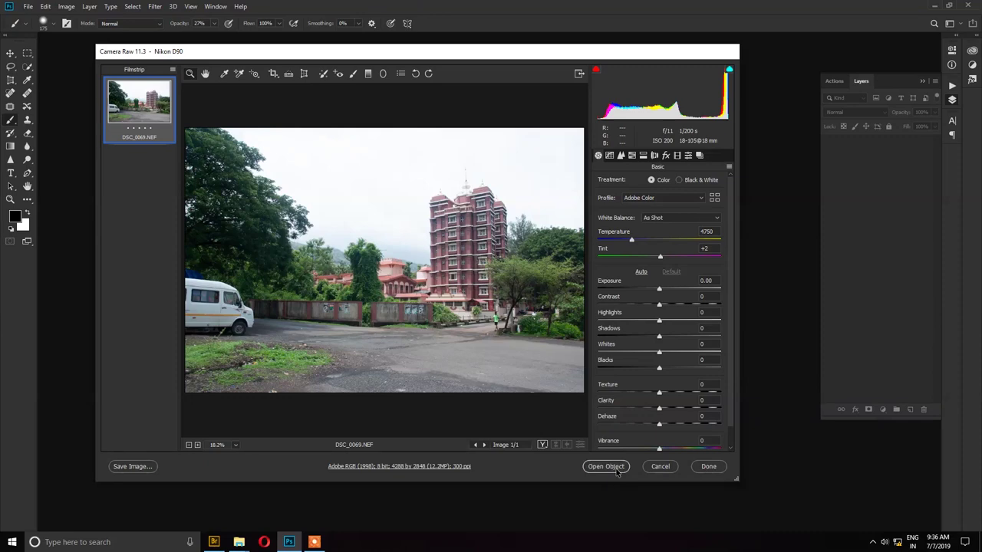
left_click(606, 466, "shift")
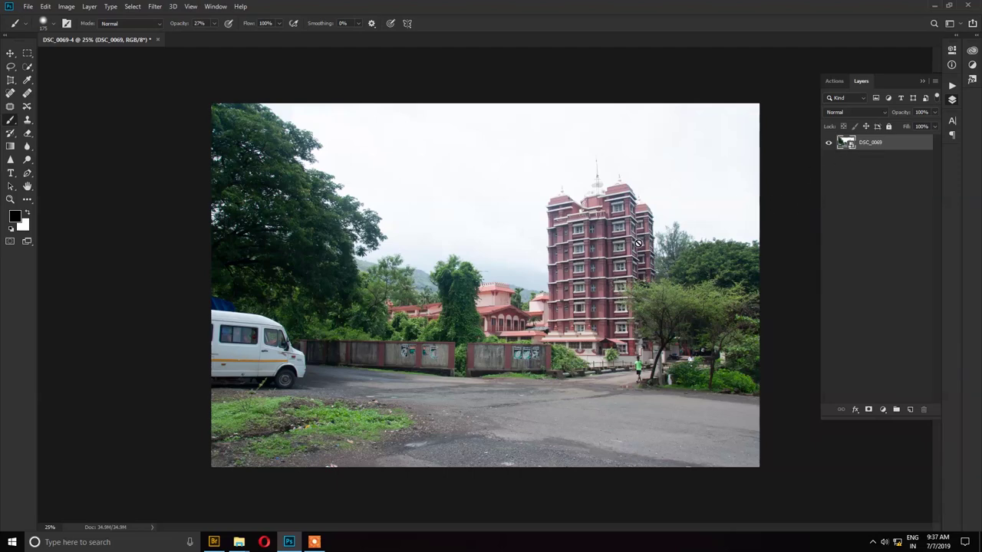
double_click(846, 143)
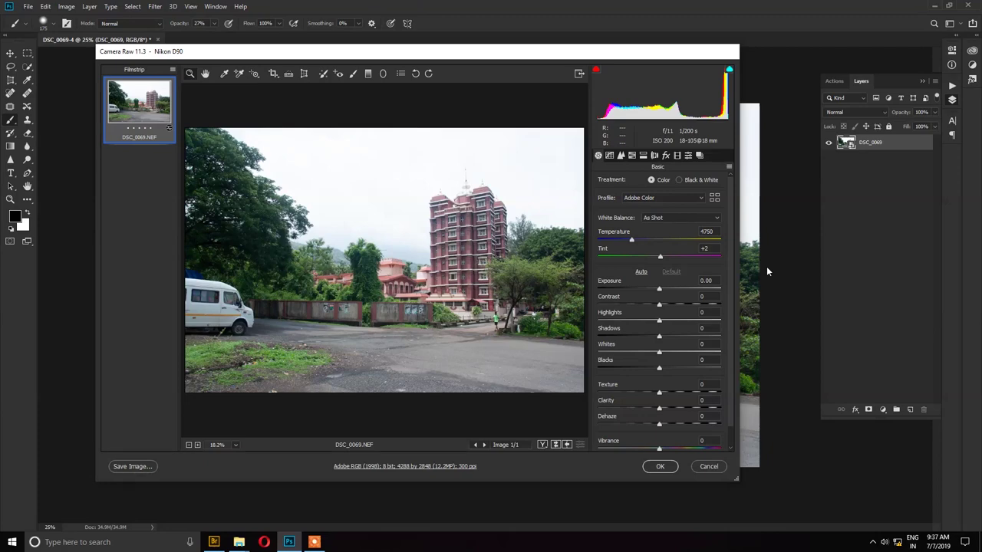
- Try preview zooms of 12.5%, 25%, 100%, 50% and 12%, ending at Fit in View
left_click(189, 446)
left_click(189, 446)
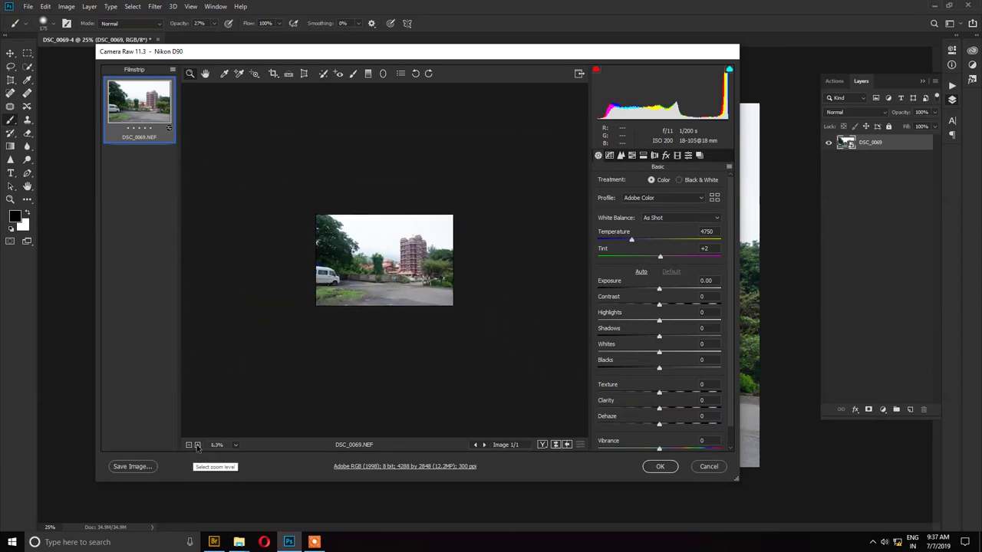
left_click(197, 445)
left_click(197, 446)
left_click(234, 444)
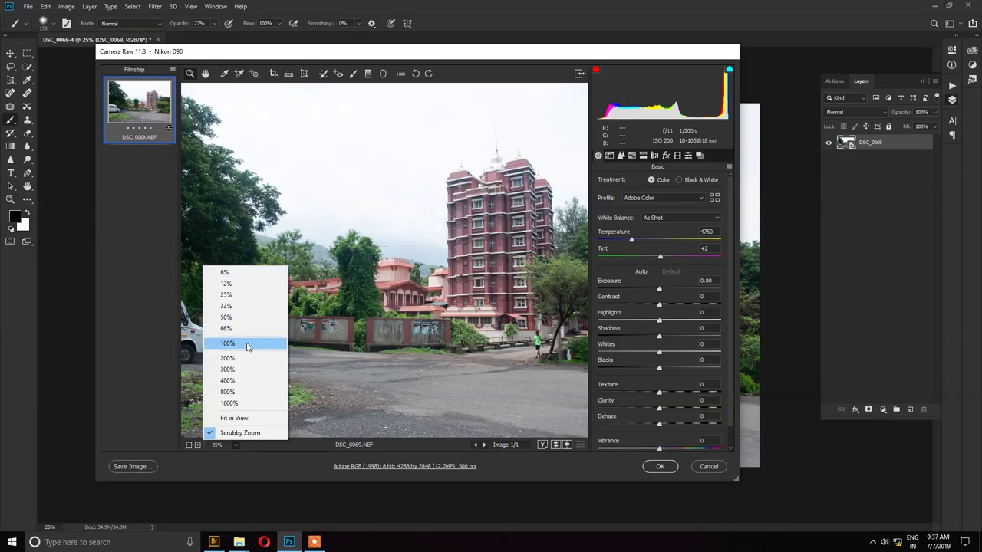
left_click(246, 345)
left_click(237, 448)
left_click(247, 317)
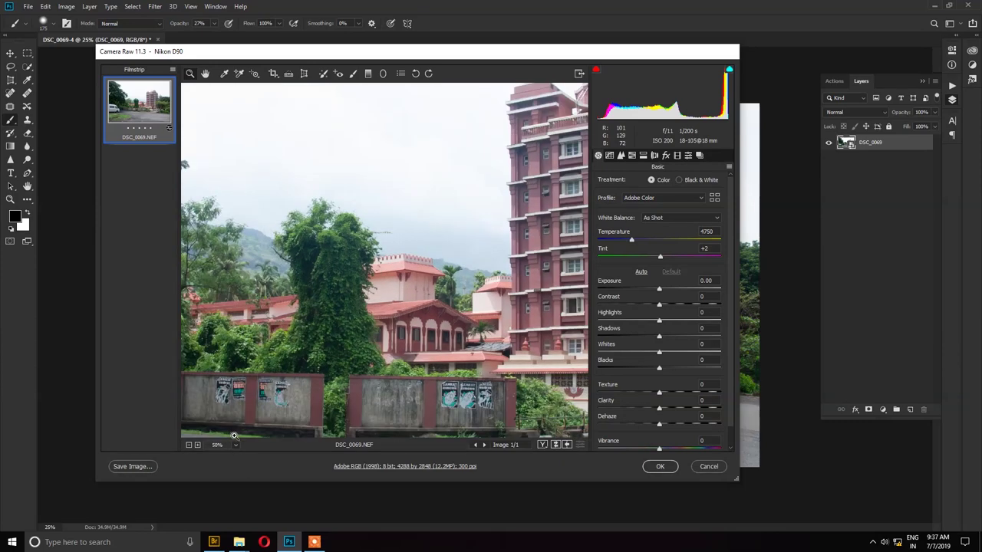
left_click(236, 446)
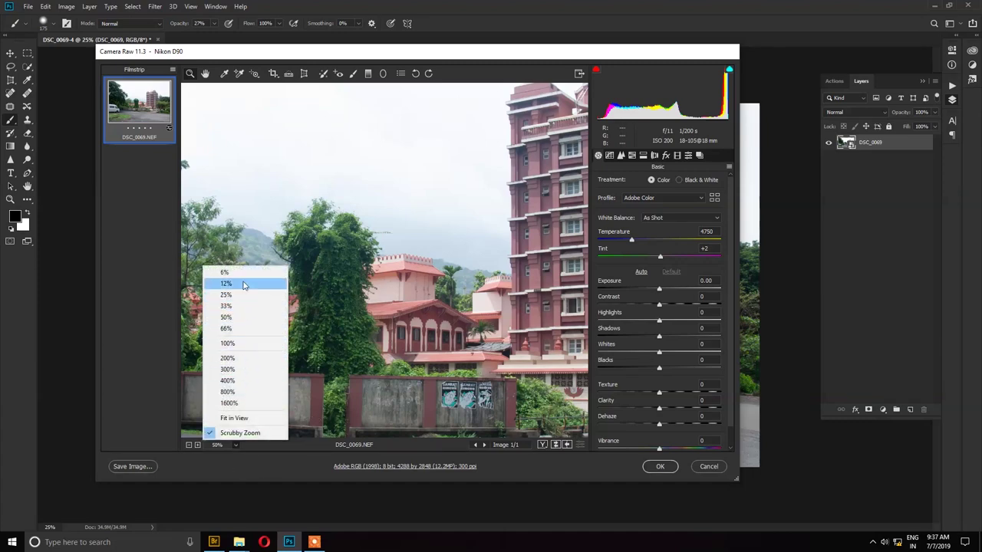
left_click(243, 283)
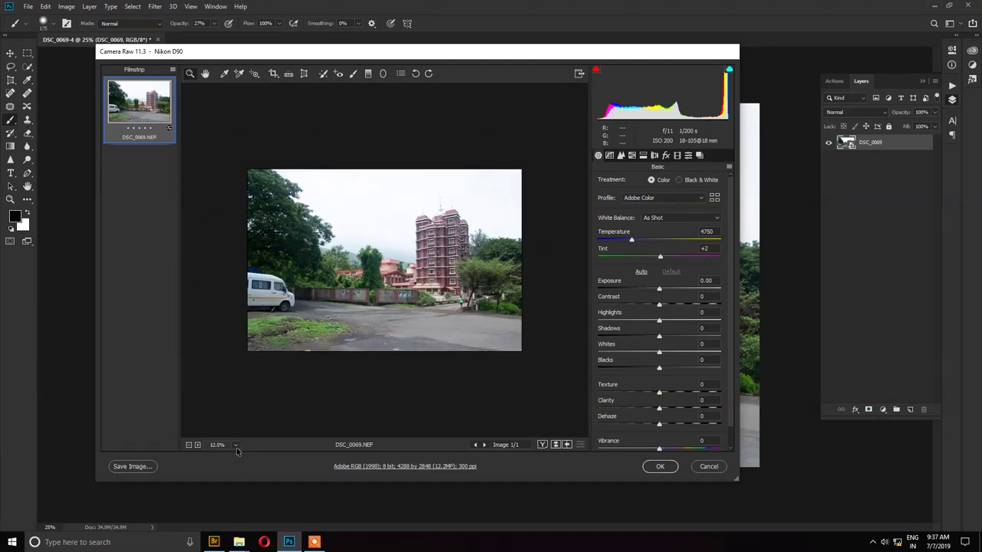
left_click(237, 450)
left_click(236, 418)
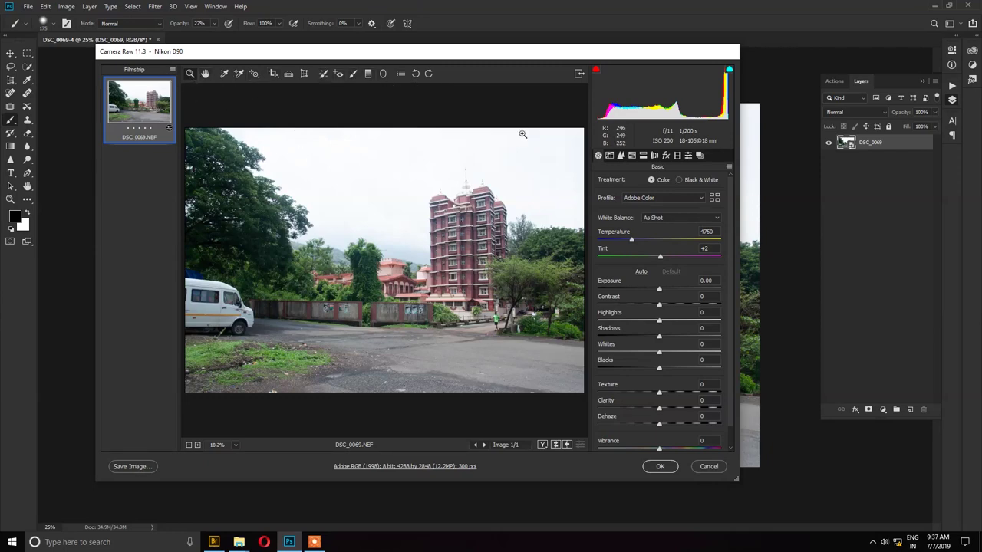
scroll(660, 245, "down", 1)
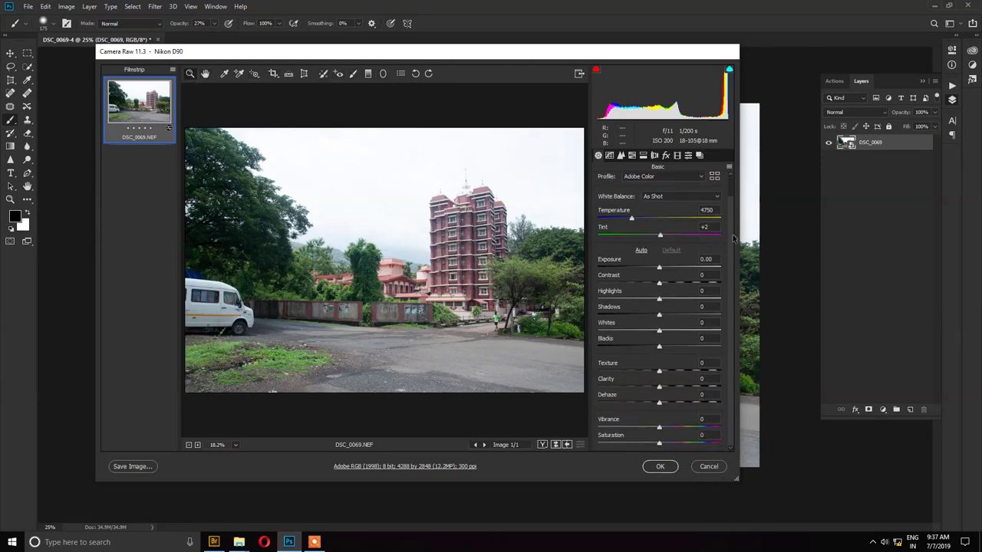
- Browse the Detail, HSL, Split Toning, Lens, Effects, Calibration, Presets and Basic panels, ending on Tone Curve
left_click(610, 156)
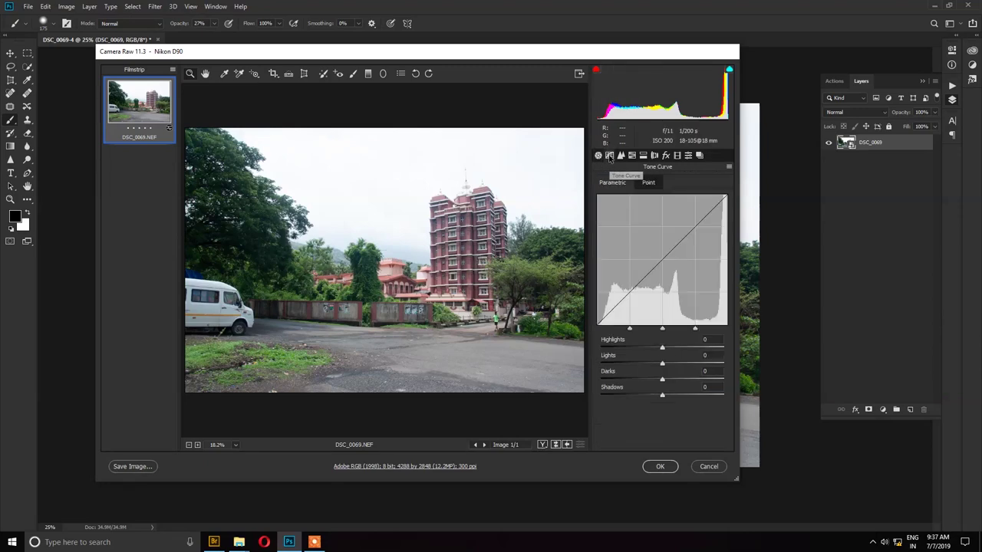
left_click(621, 156)
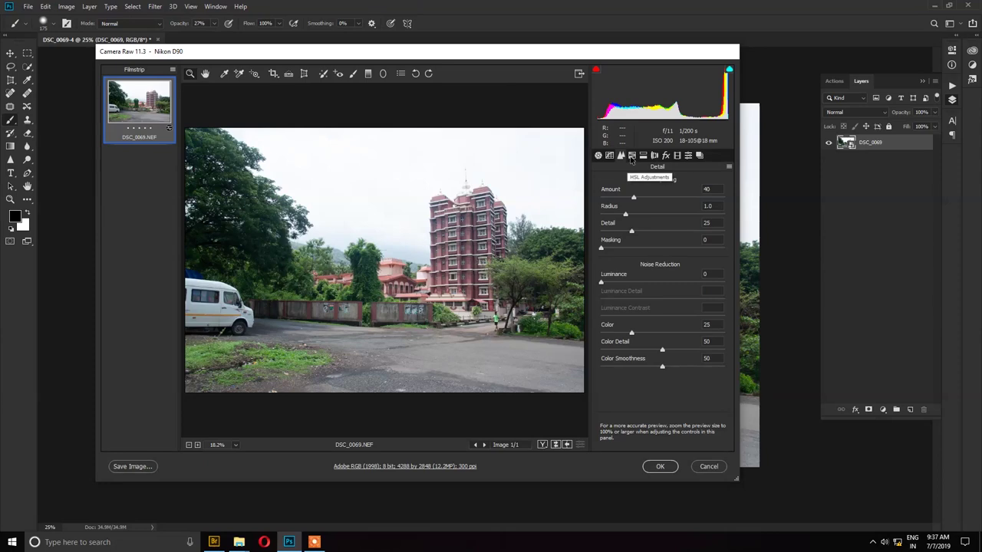
left_click(631, 157)
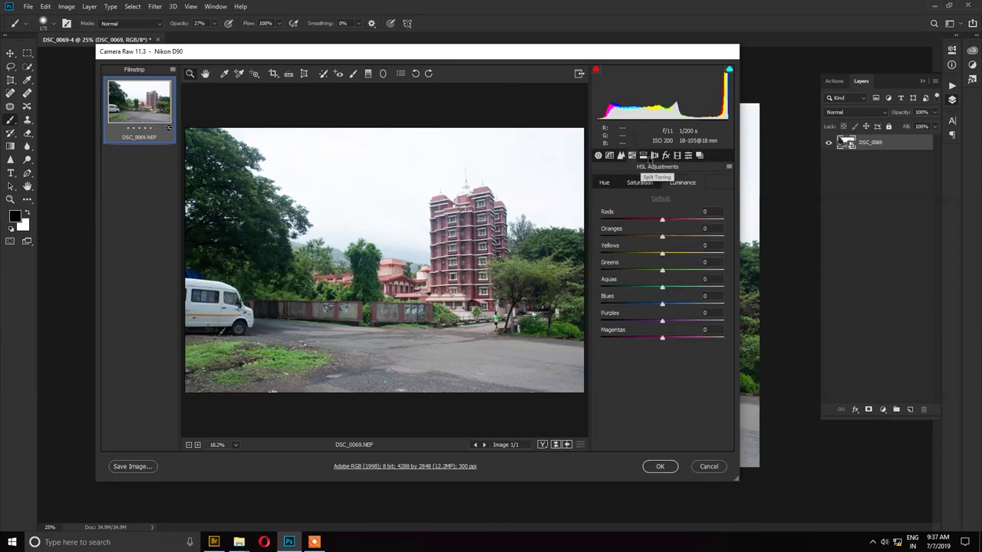
left_click(654, 157)
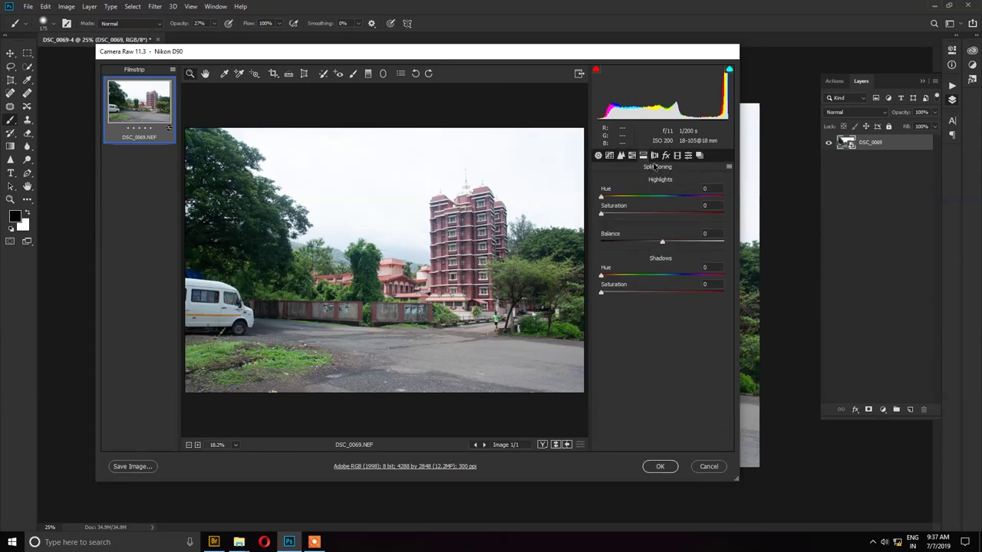
left_click(654, 156)
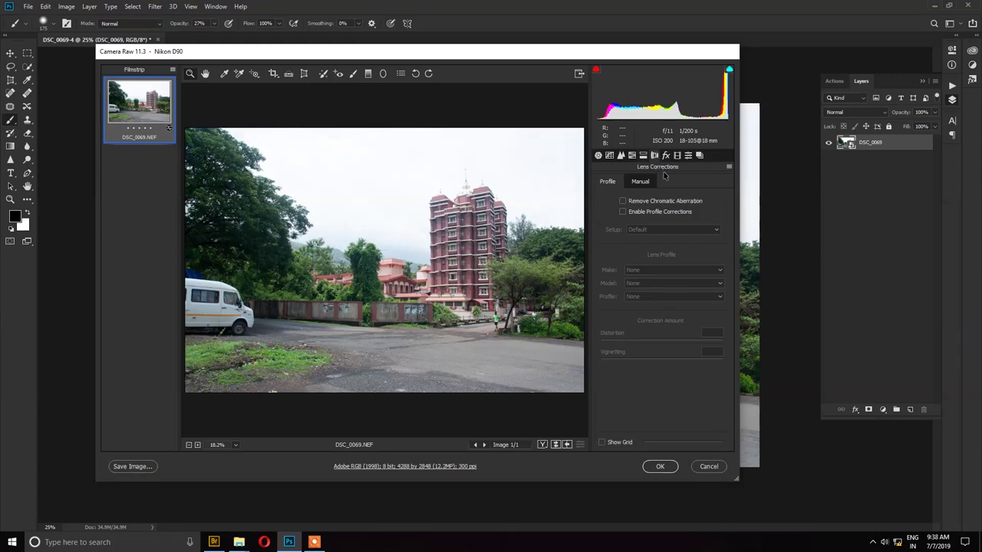
left_click(664, 156)
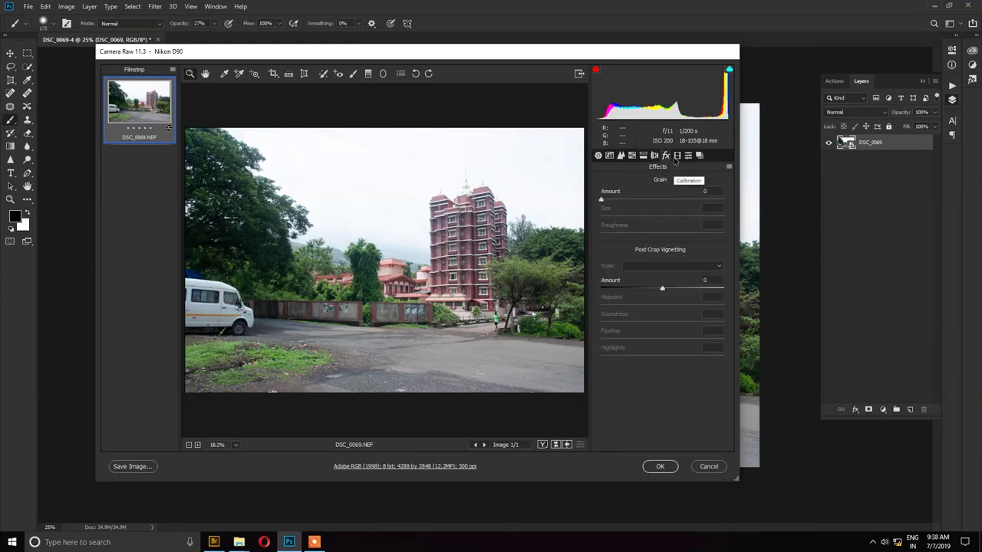
left_click(677, 157)
left_click(688, 157)
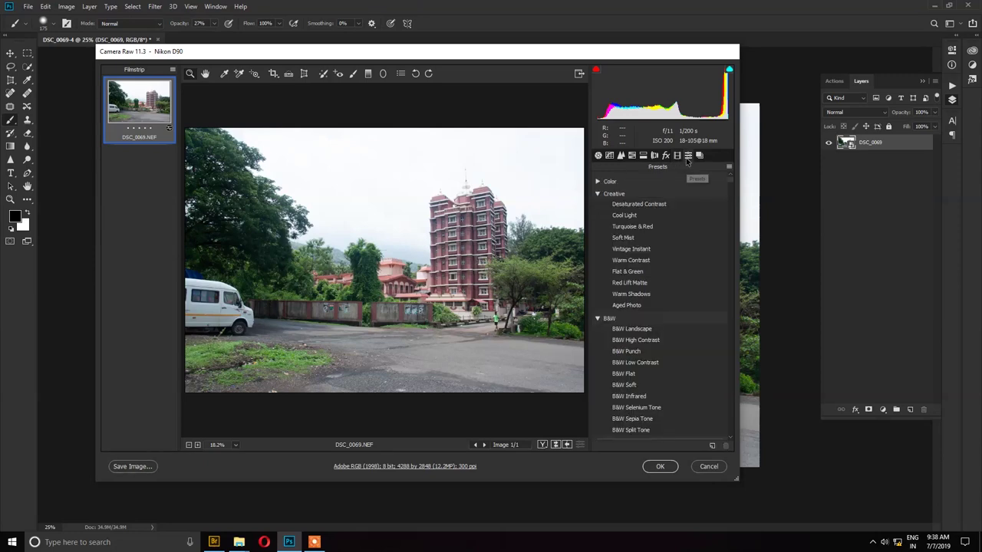
left_click(598, 156)
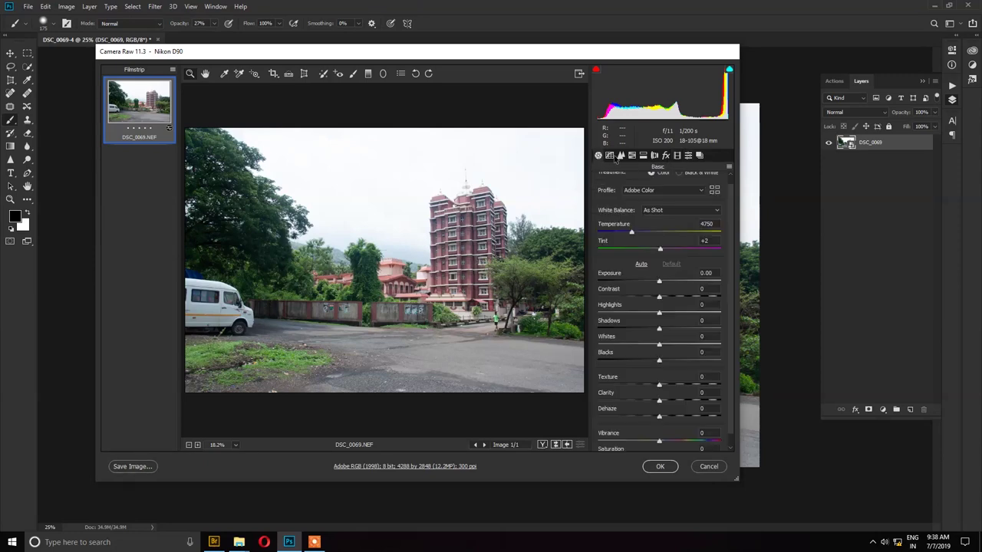
left_click(609, 156)
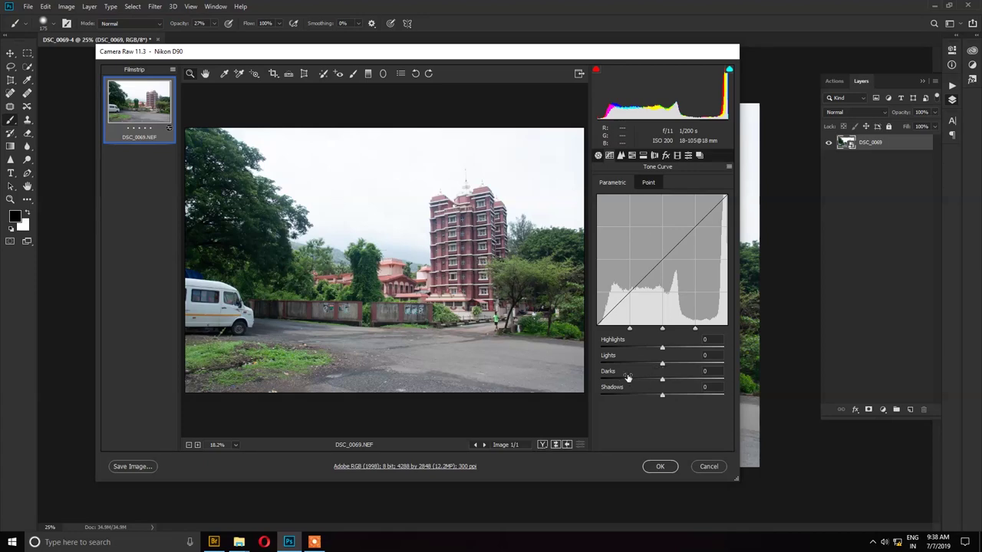
- Set the parametric curve to Shadows -63, Darks +13, Lights -24, Highlights about -79
left_click_drag(662, 397, 623, 397)
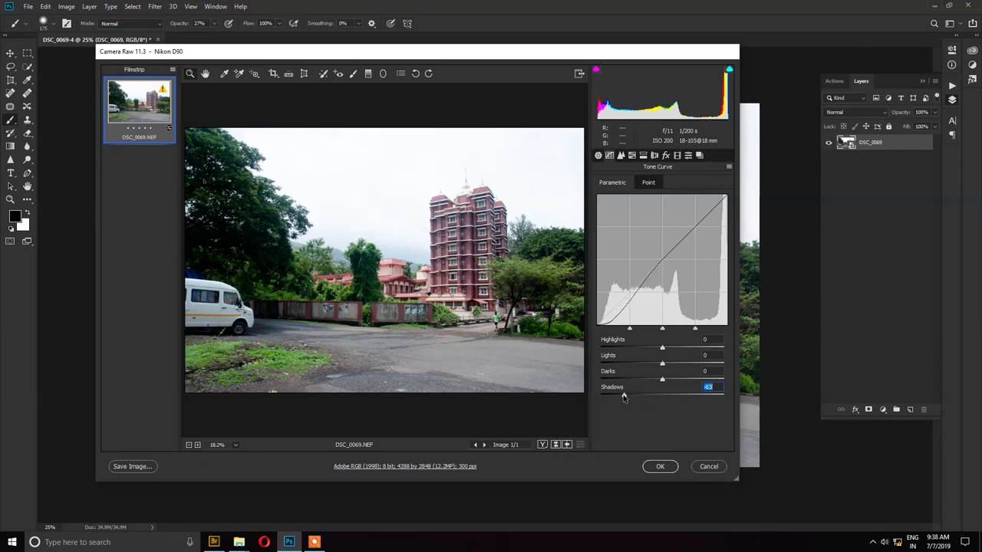
mouse_move(623, 397)
left_mouse_down()
mouse_move(605, 405)
mouse_move(621, 407)
left_mouse_up()
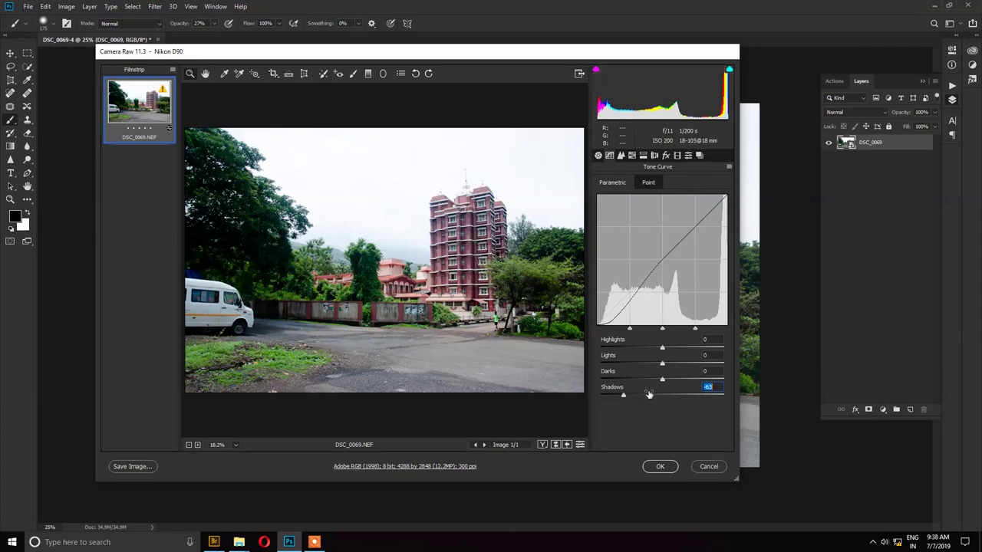
mouse_move(662, 380)
left_mouse_down()
mouse_move(669, 390)
mouse_move(665, 365)
mouse_move(632, 370)
mouse_move(647, 365)
left_mouse_up()
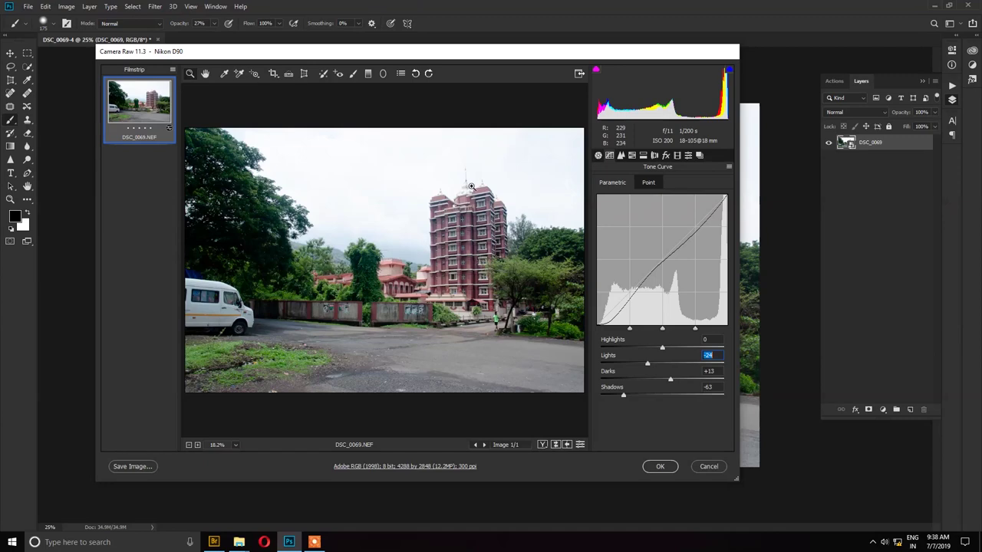
left_click_drag(662, 349, 618, 349)
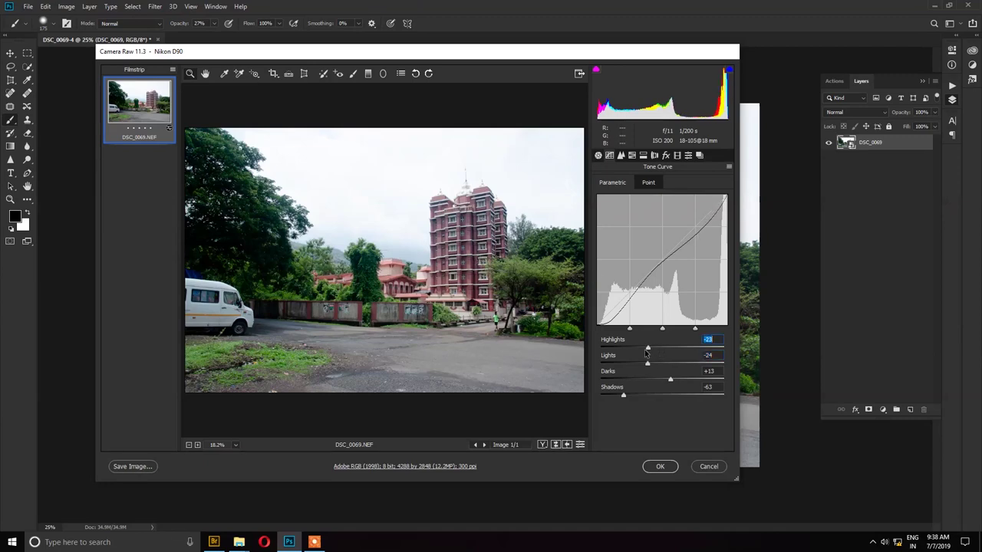
left_click_drag(616, 354, 614, 357)
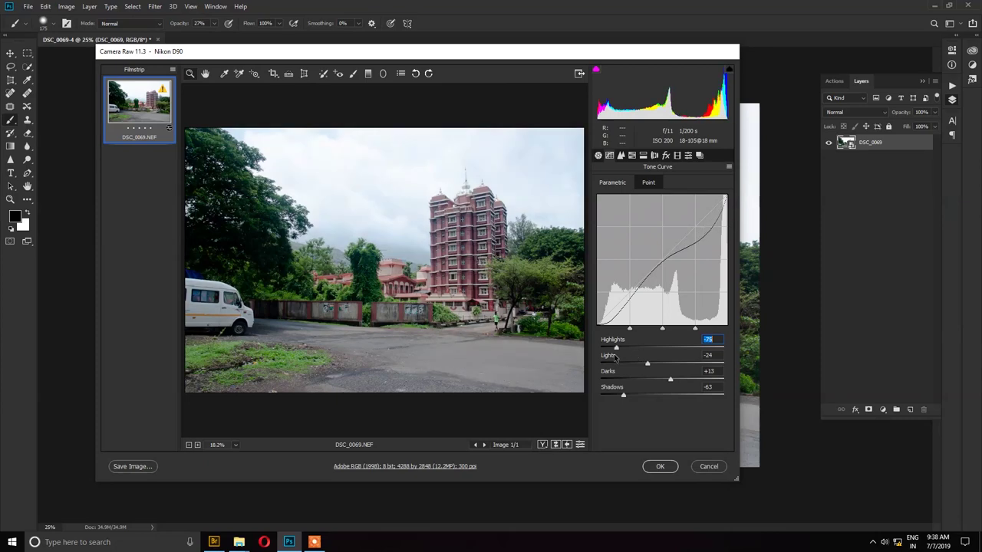
left_click_drag(615, 356, 618, 351)
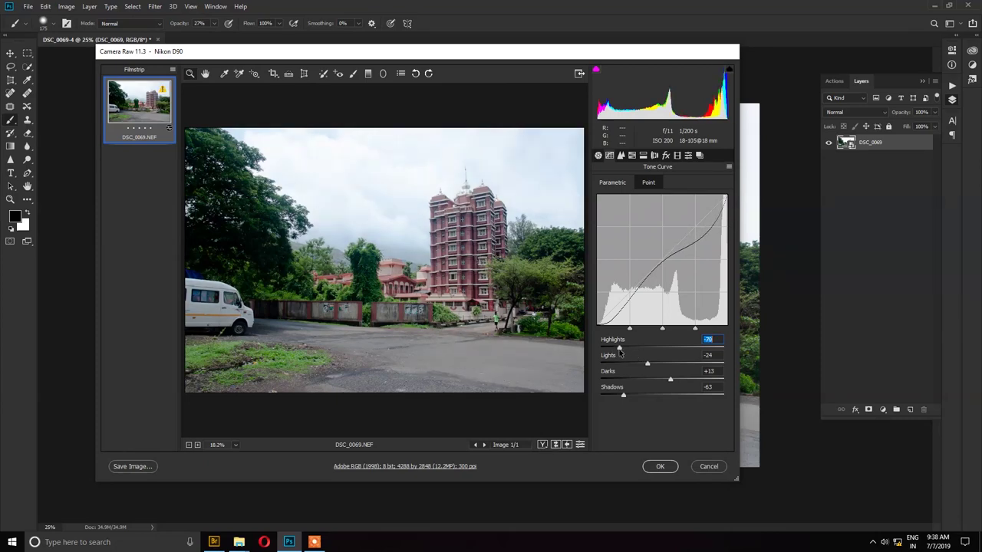
left_click(598, 155)
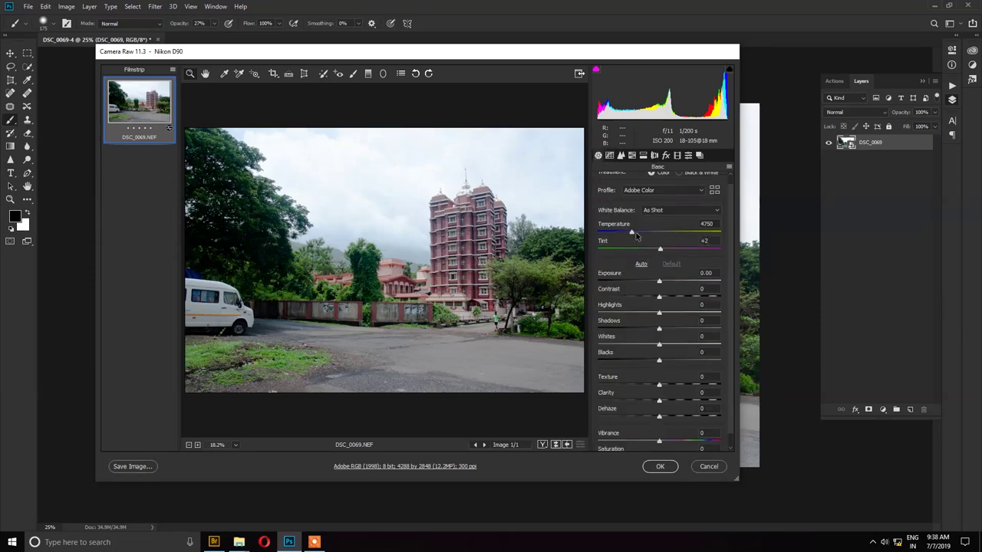
- Keep Temperature at 4750, set Tint to -5, and try Exposure at +1.15
left_click_drag(632, 236, 632, 238)
type("4750")
mouse_move(660, 249)
left_mouse_down()
mouse_move(649, 252)
mouse_move(682, 250)
left_mouse_up()
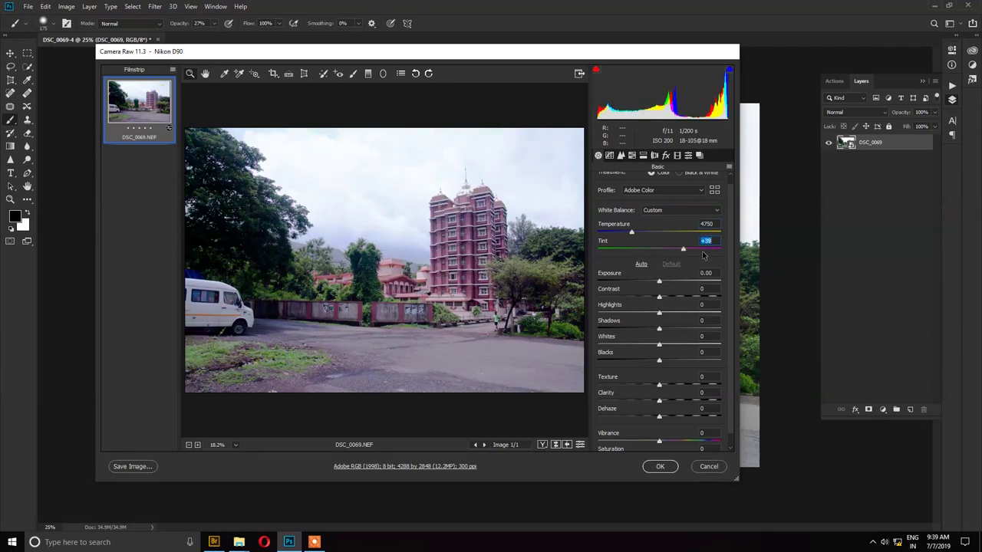
type("0")
left_click_drag(658, 250, 651, 250)
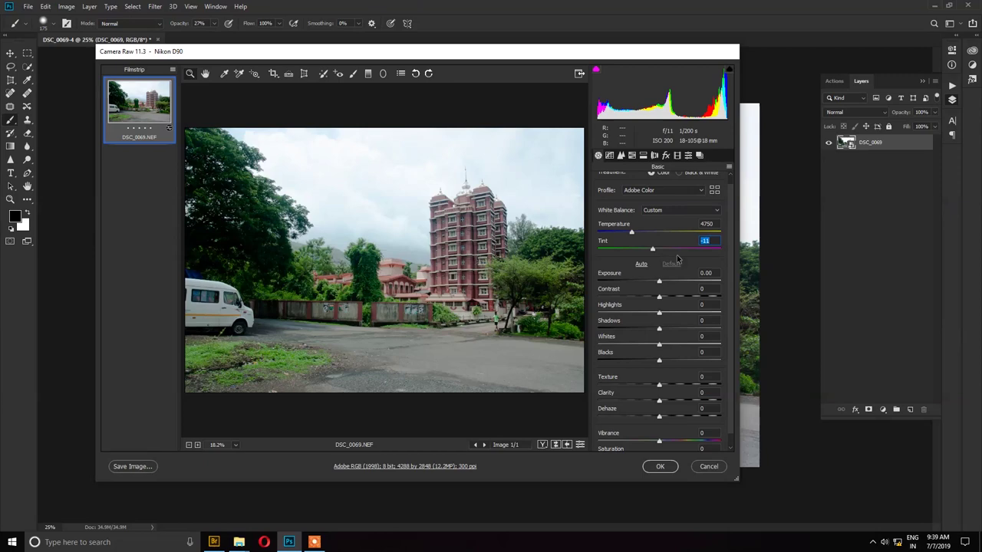
left_click_drag(651, 250, 656, 250)
mouse_move(658, 282)
left_mouse_down()
mouse_move(615, 289)
mouse_move(675, 288)
left_mouse_up()
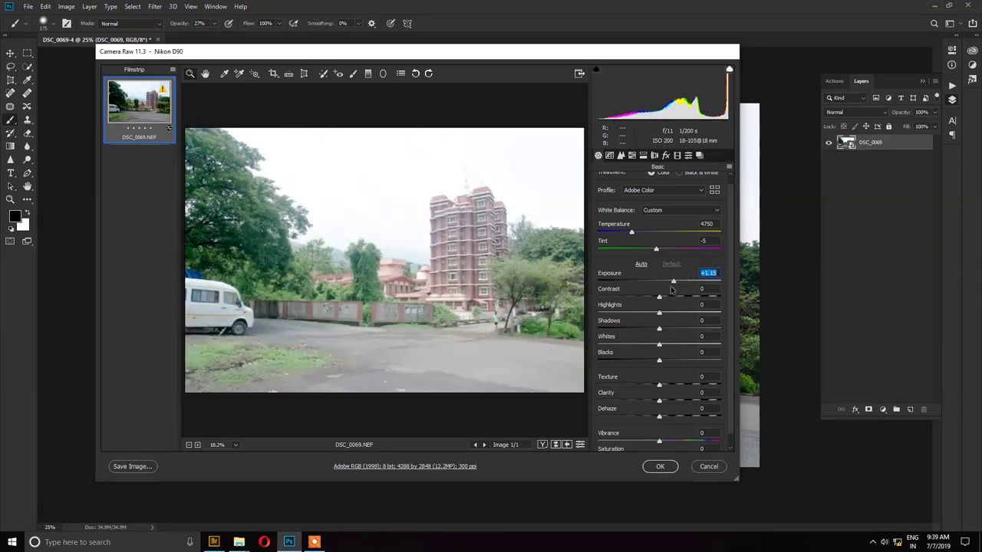
- Reset Exposure to 0.00, set Contrast to +12 and Highlights to -96
left_click_drag(676, 283, 656, 283)
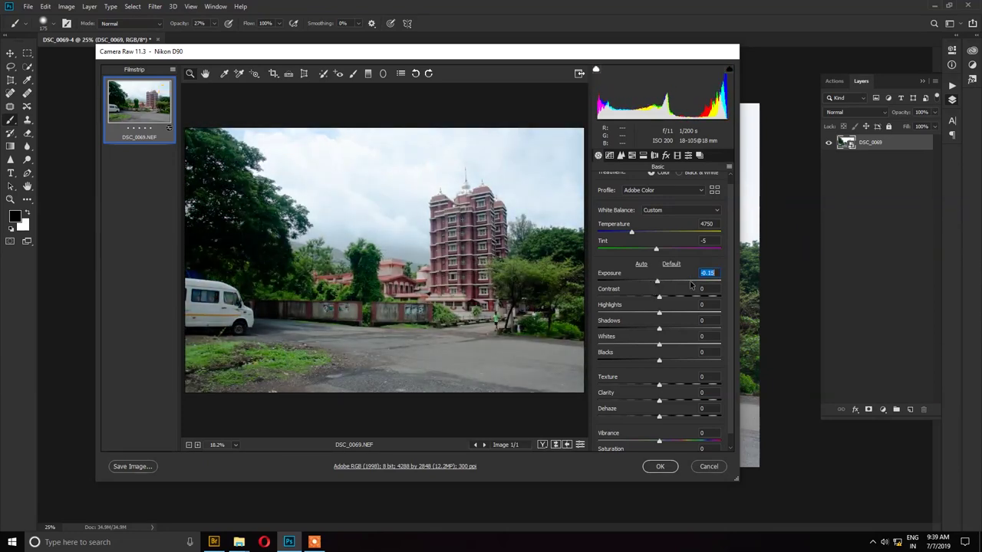
double_click(691, 284)
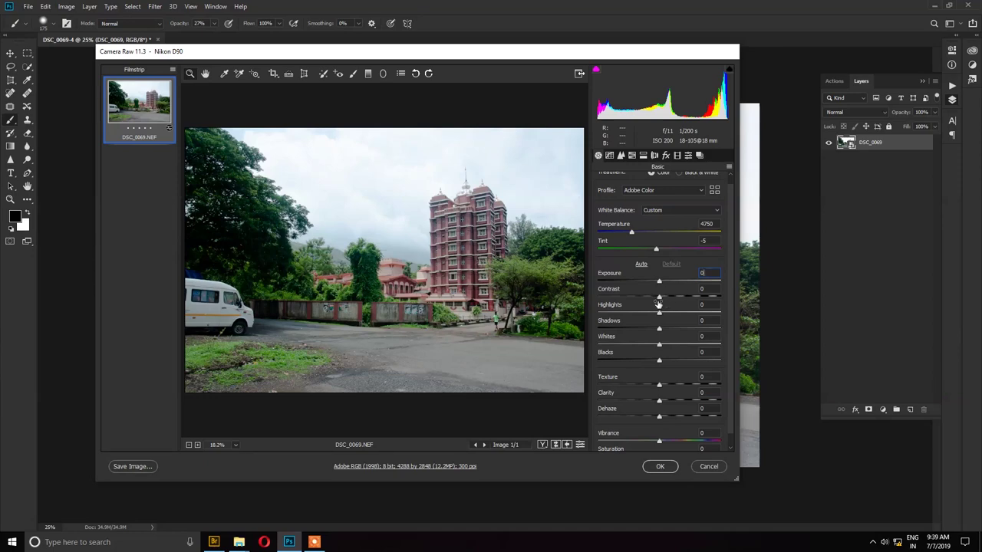
mouse_move(659, 296)
left_mouse_down()
mouse_move(629, 304)
mouse_move(658, 301)
left_mouse_up()
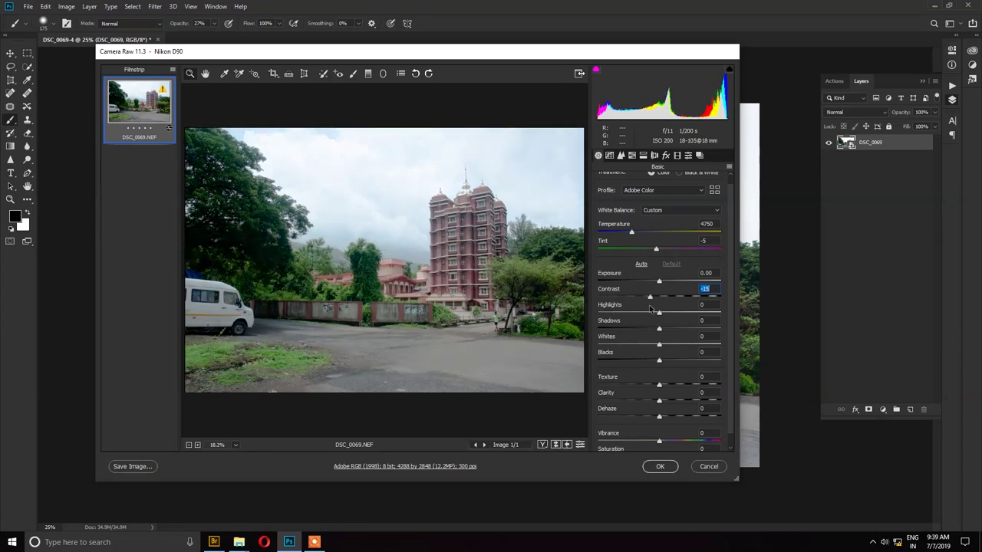
mouse_move(651, 301)
left_mouse_down()
mouse_move(643, 304)
mouse_move(657, 315)
left_mouse_up()
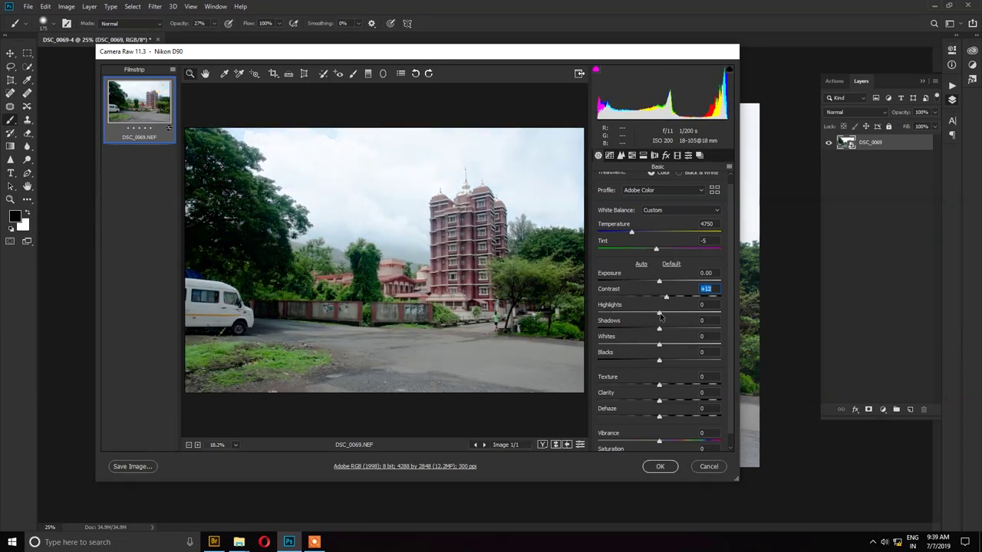
left_click_drag(659, 314, 601, 322)
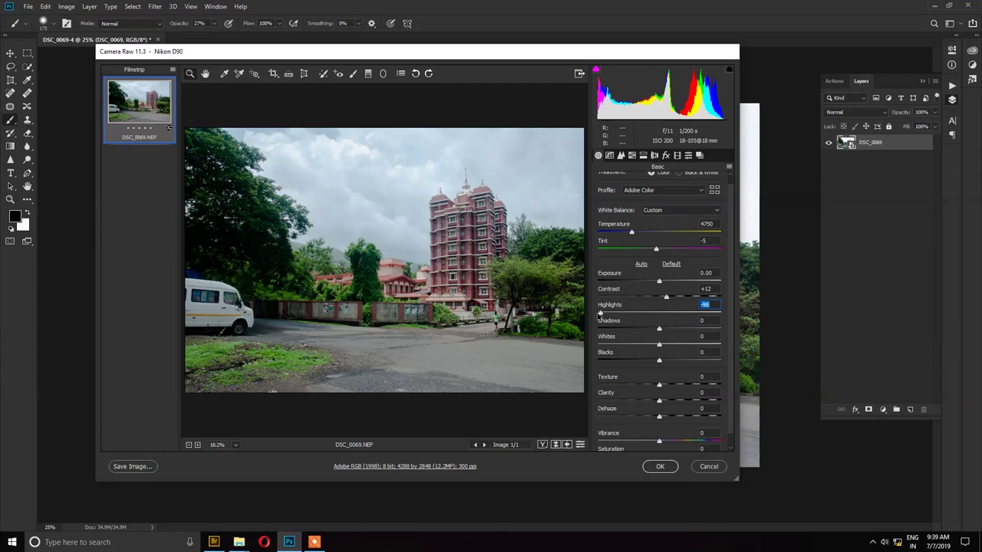
- Set Highlights to -100, Shadows +23, Whites -7 and Blacks to about -21 in Basic
left_click_drag(601, 316, 596, 316)
left_click_drag(659, 330, 679, 331)
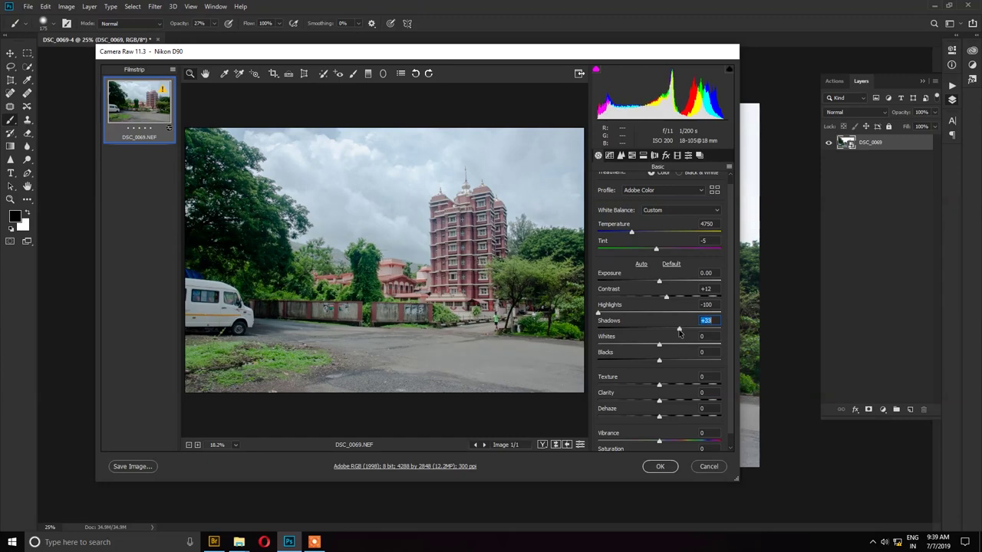
left_click_drag(678, 331, 673, 332)
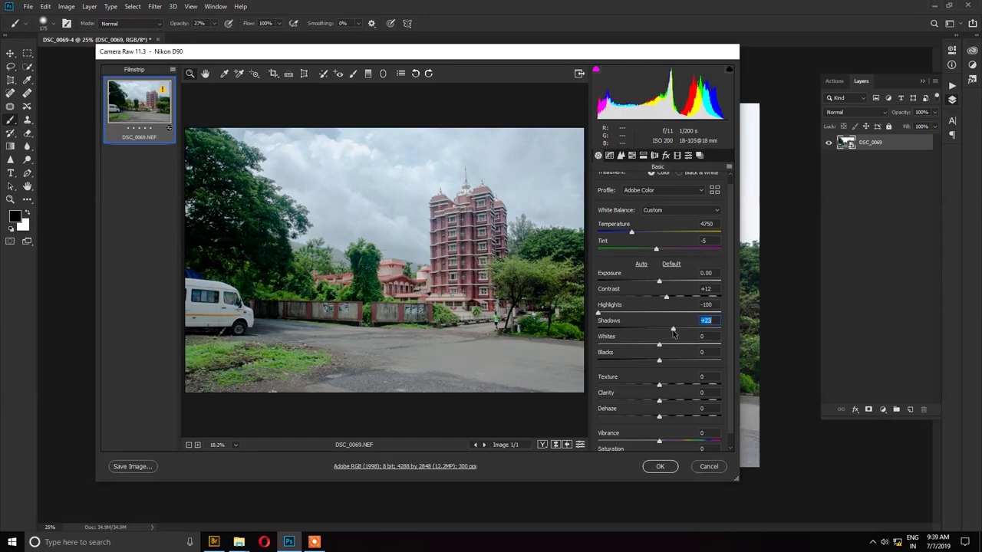
mouse_move(661, 347)
left_mouse_down()
mouse_move(697, 349)
mouse_move(657, 358)
left_mouse_up()
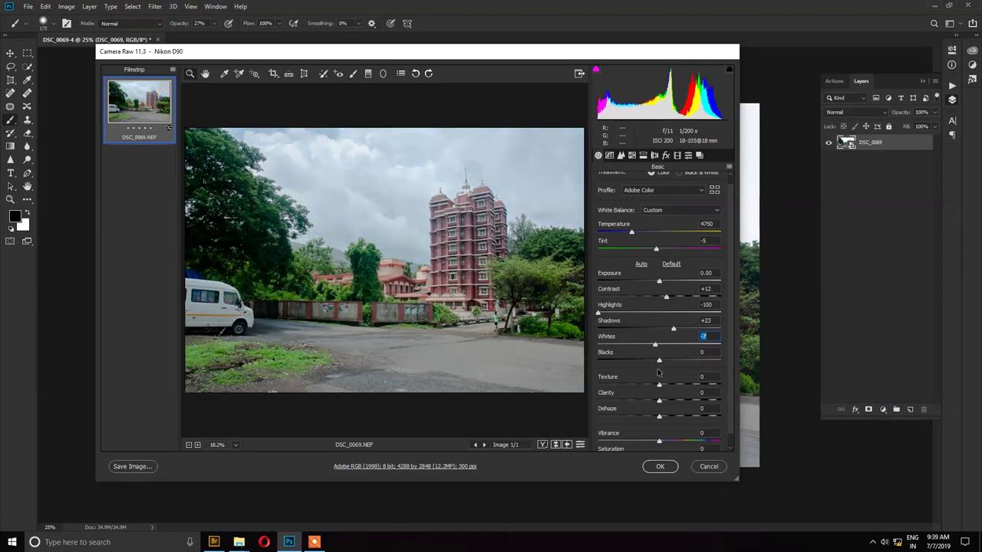
left_click_drag(659, 361, 647, 361)
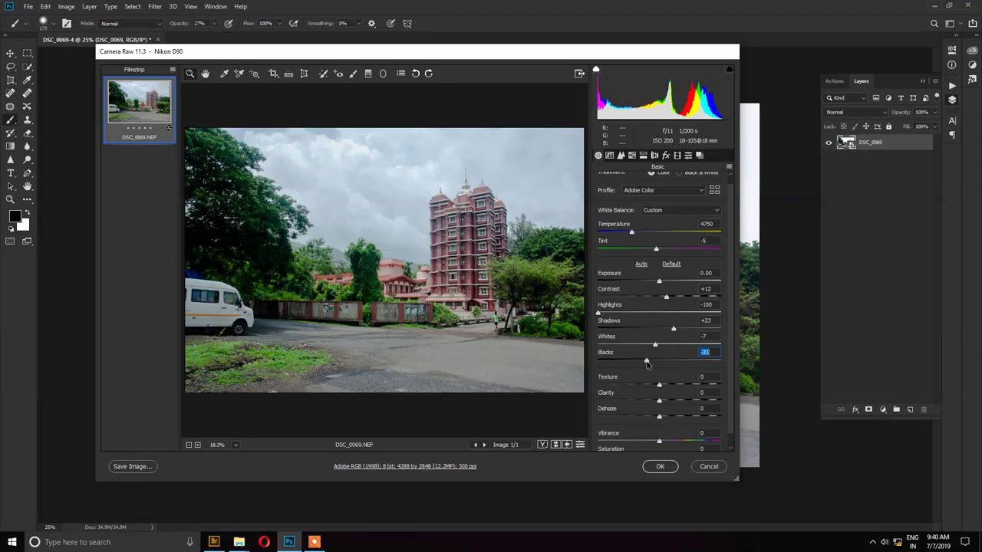
- Set Texture to -6, Clarity +18 and Dehaze +100, then apply the Camera Raw edits
left_click_drag(659, 385, 683, 385)
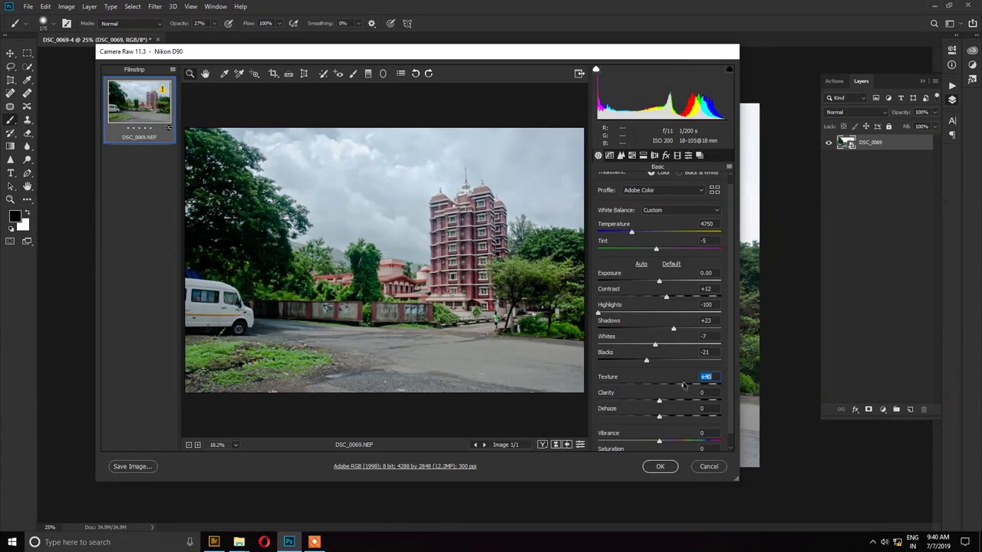
left_click_drag(683, 385, 654, 385)
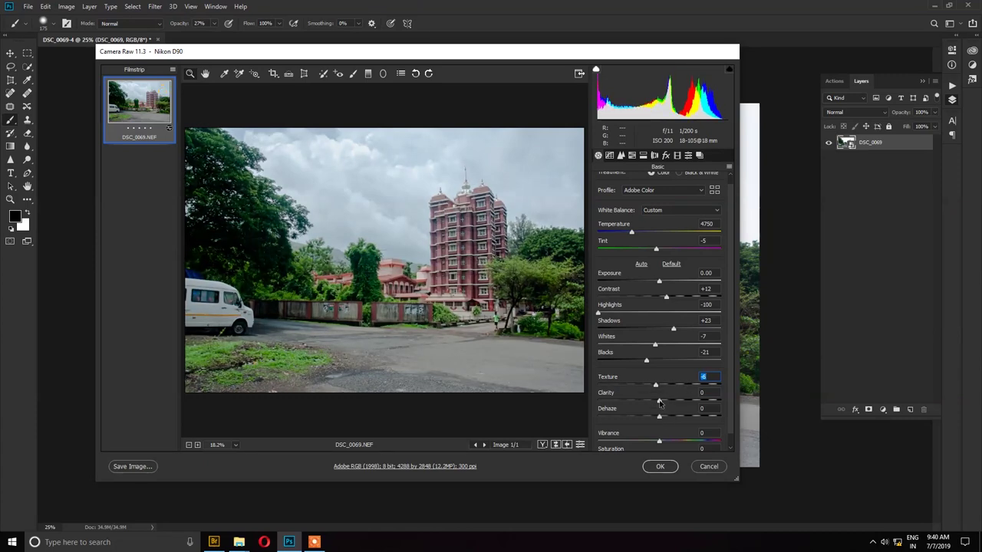
left_click_drag(658, 401, 602, 402)
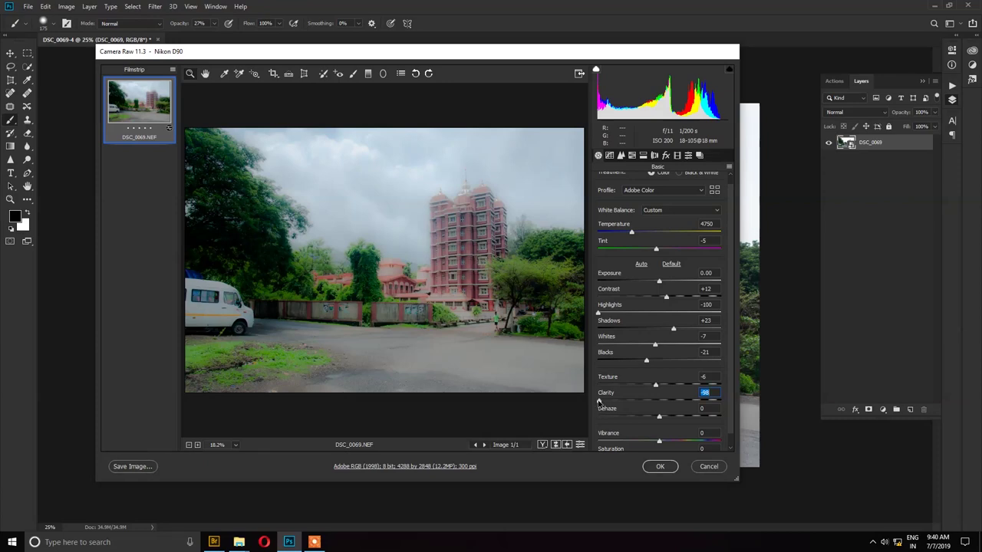
left_click_drag(599, 402, 673, 410)
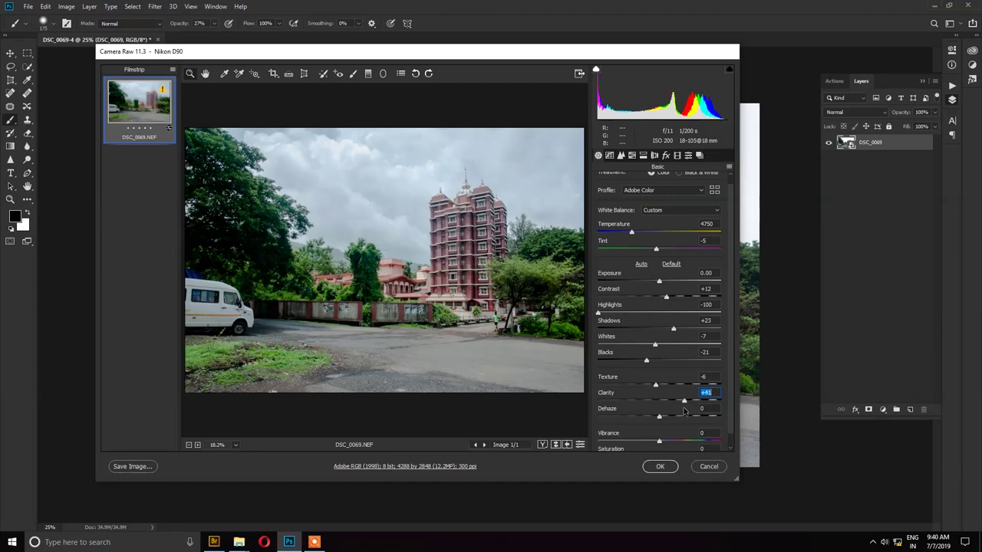
left_click_drag(672, 411, 670, 411)
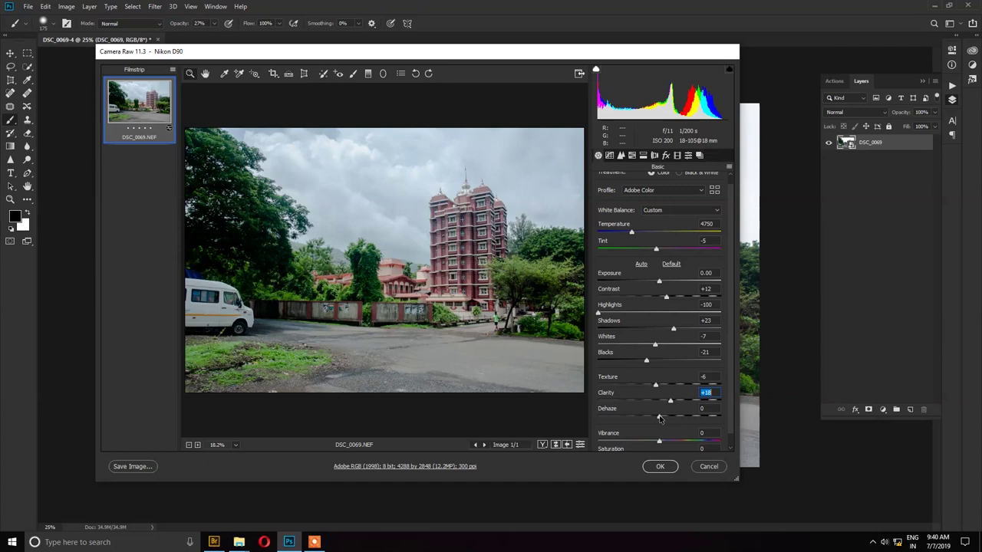
mouse_move(657, 417)
left_mouse_down()
mouse_move(595, 421)
mouse_move(734, 424)
left_mouse_up()
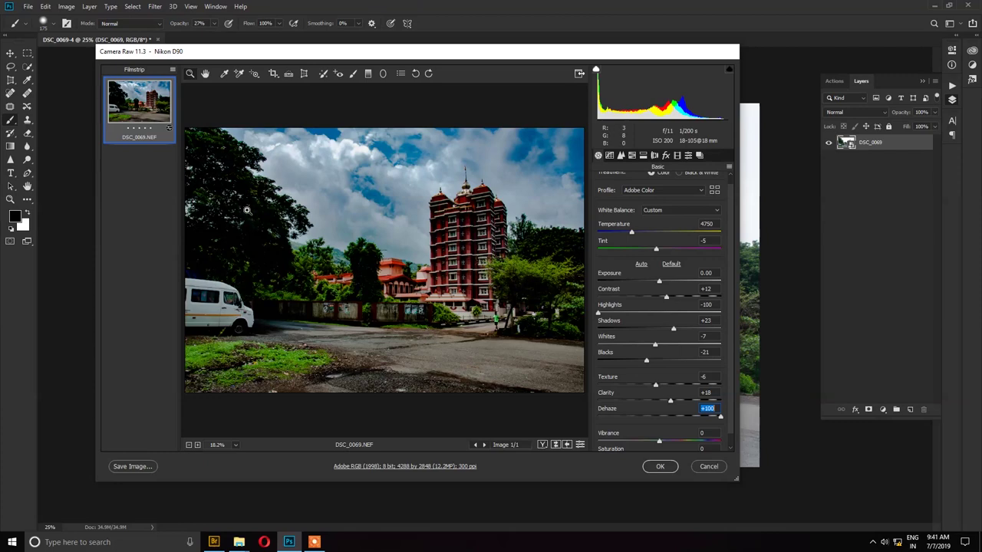
left_click(660, 468)
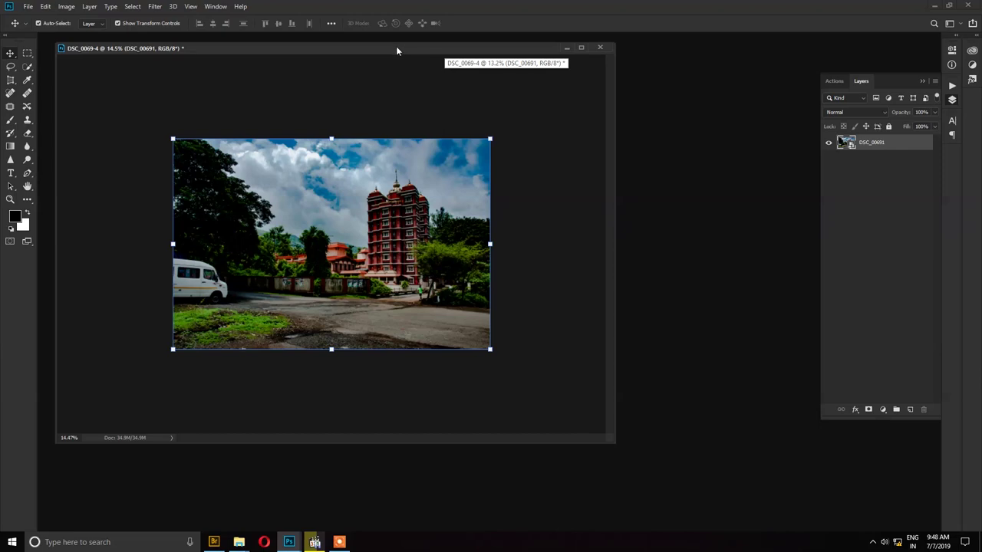
- Duplicate the edited document as 'DSC_0069-4 copy' and reposition its window
left_click_drag(396, 47, 408, 53)
right_click(409, 53)
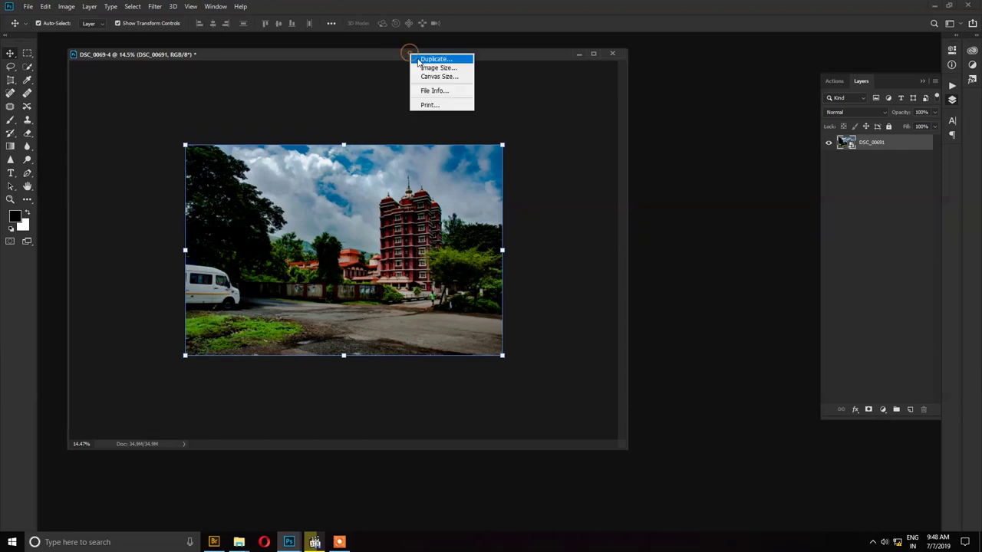
left_click(329, 54)
right_click(332, 58)
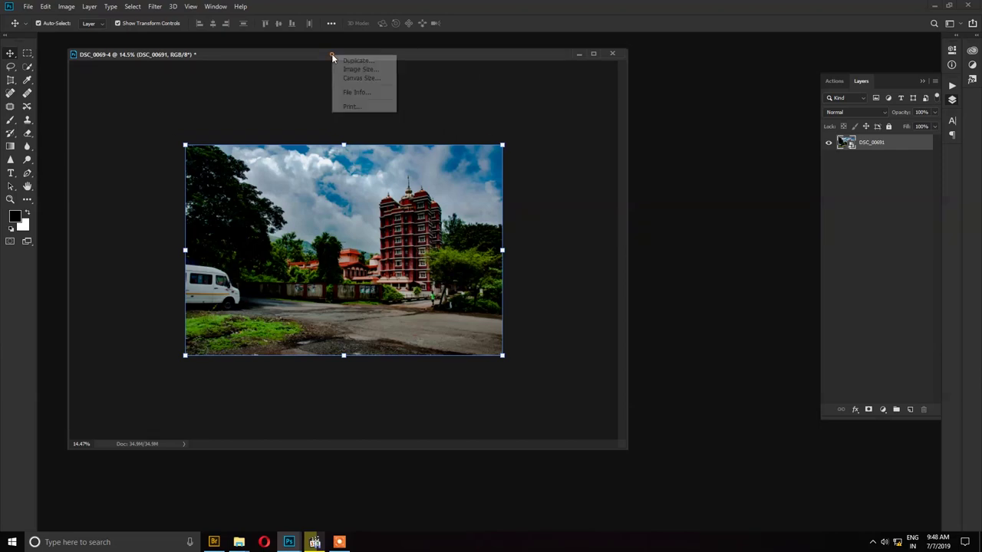
left_click(366, 66)
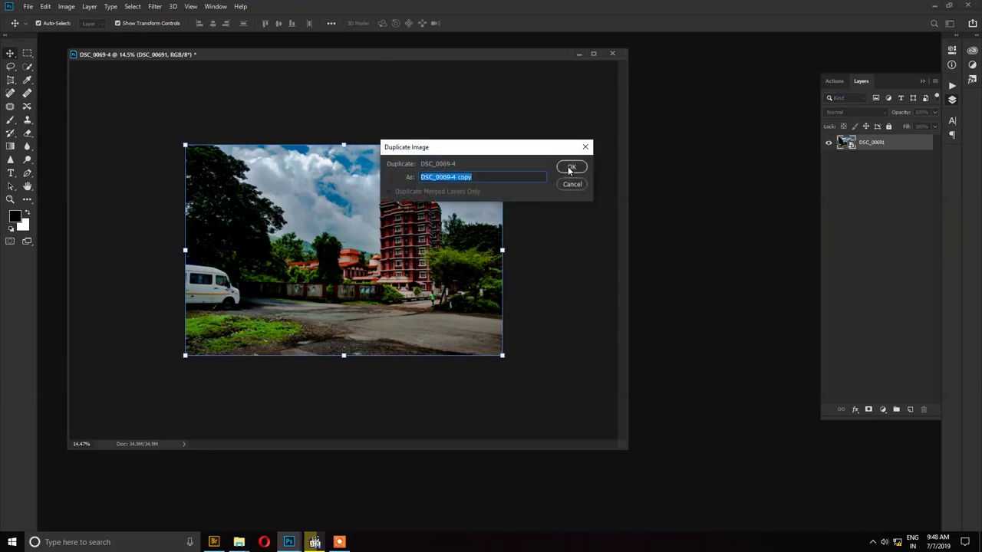
left_click(534, 177)
left_click(571, 167)
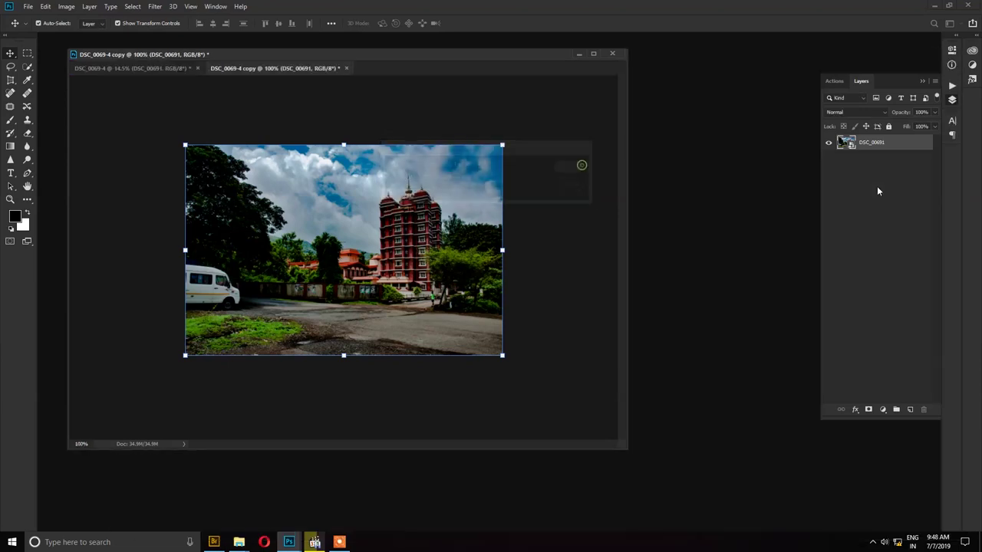
left_click_drag(362, 59, 413, 68)
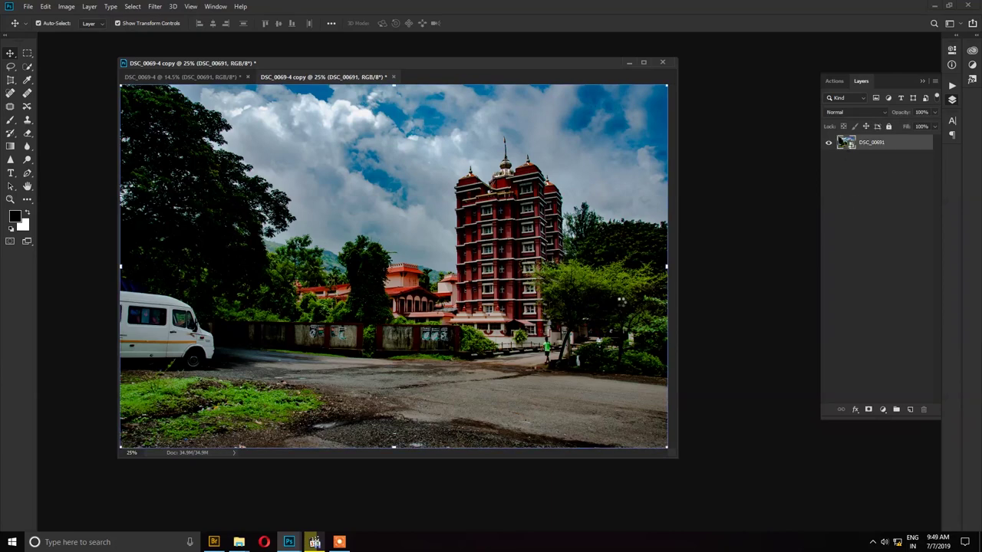
key("ctrl+shift+a")
- Lower the copy's Dehaze to 20 in the Camera Raw filter and apply it
left_click(761, 416)
type("20")
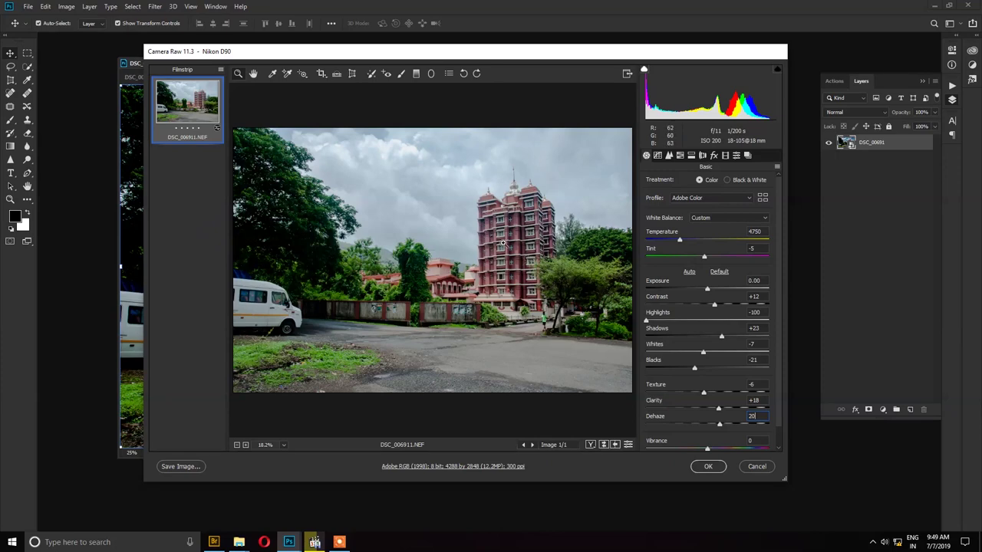
left_click(712, 469)
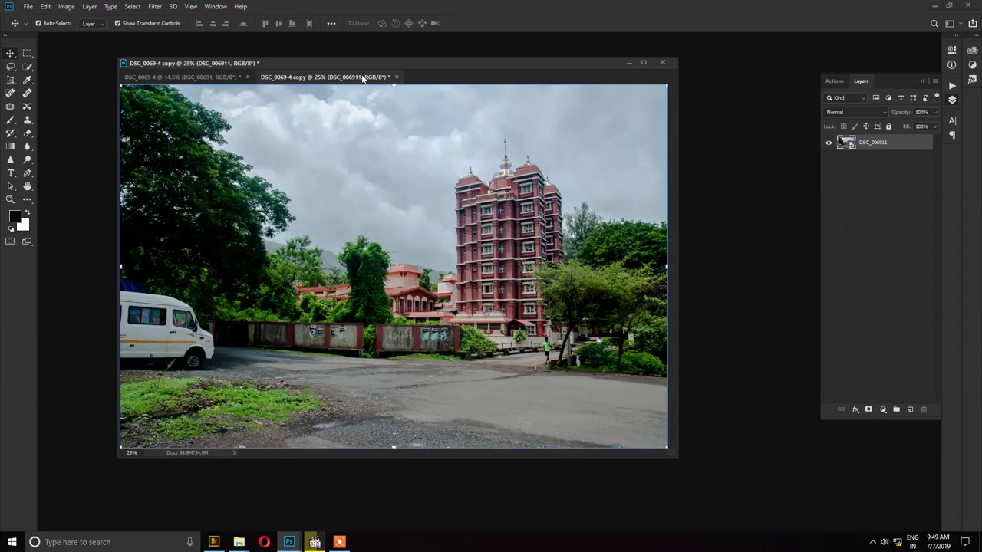
- Drag the softer copy's layer into DSC_0069-4, then close the copy without saving
left_click_drag(363, 79, 372, 92)
left_click_drag(452, 93, 537, 111)
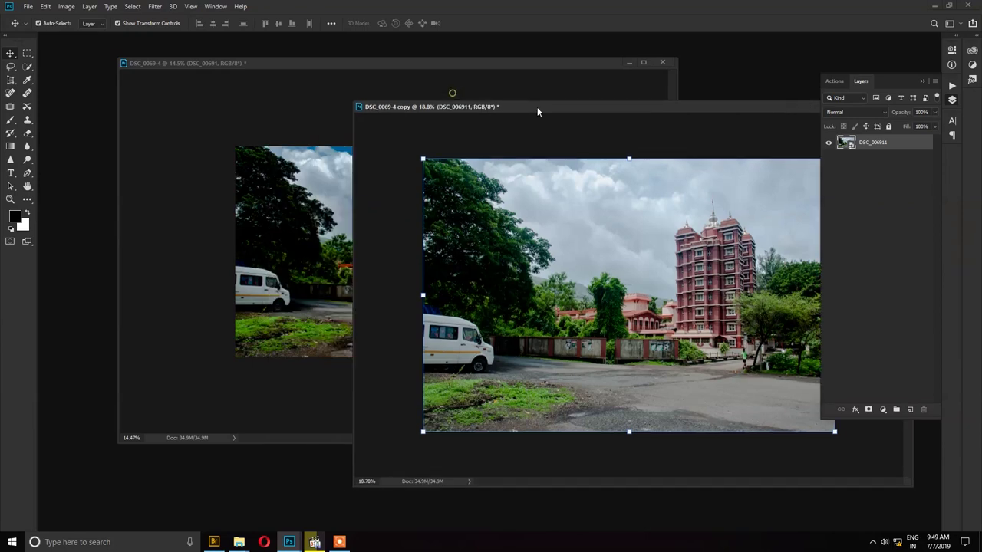
mouse_move(541, 205)
left_mouse_down()
mouse_move(323, 253)
mouse_move(344, 239)
left_mouse_up()
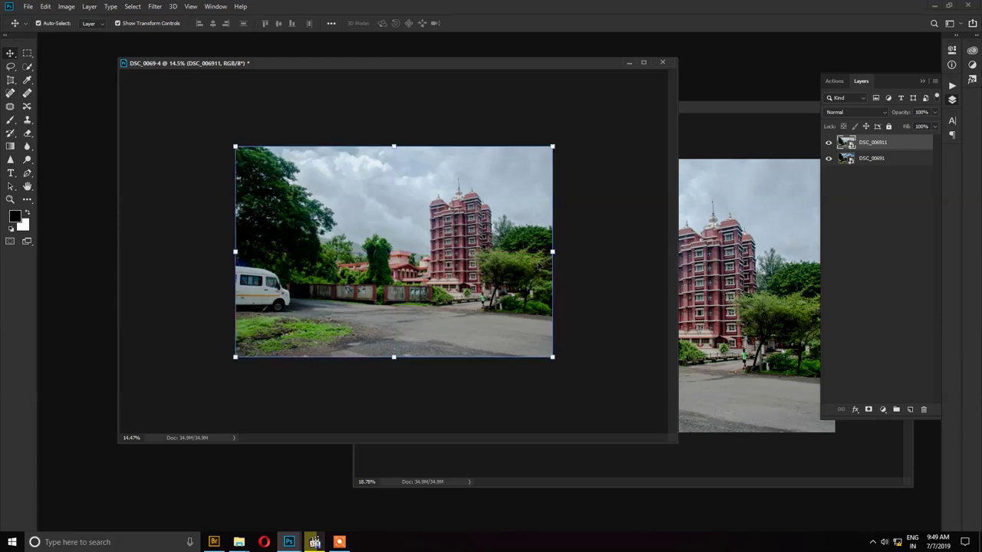
left_click(679, 153)
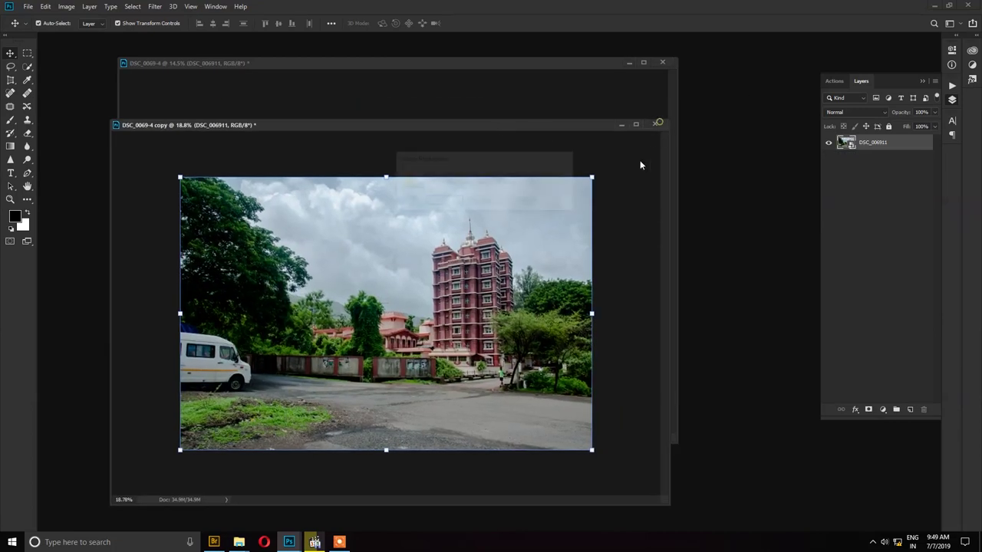
left_click(654, 124)
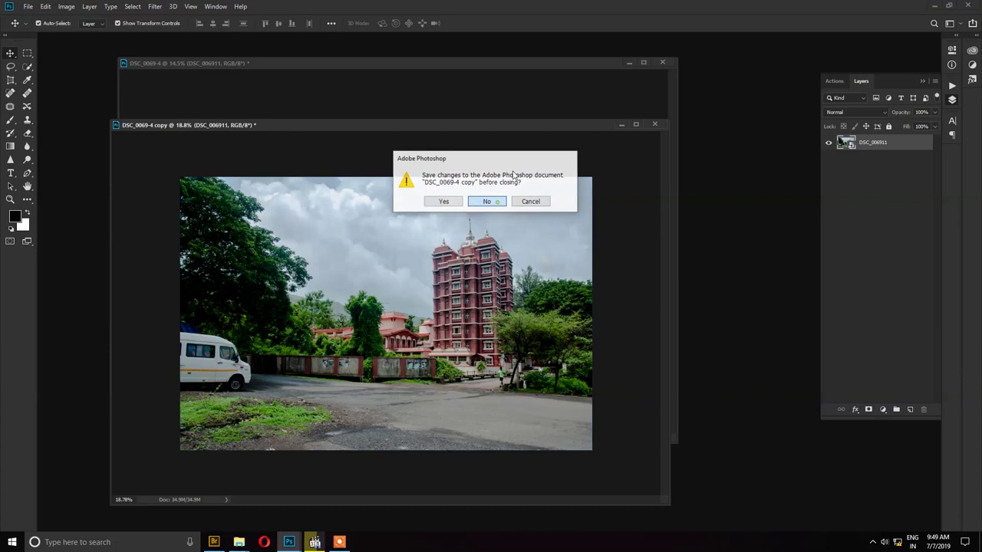
key("n")
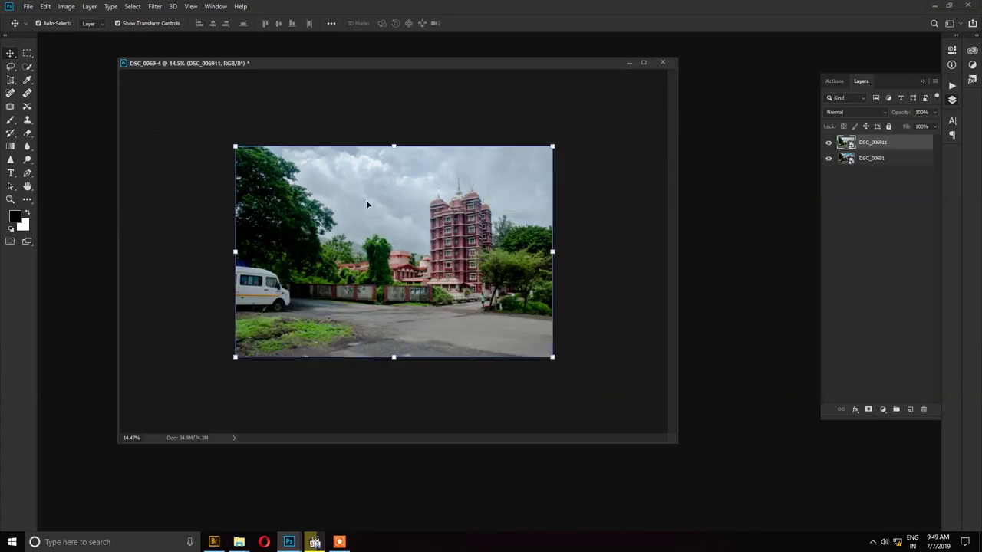
- Select the new top layer DSC_006911 and hide it
left_click(416, 115)
left_click_drag(443, 62, 437, 61)
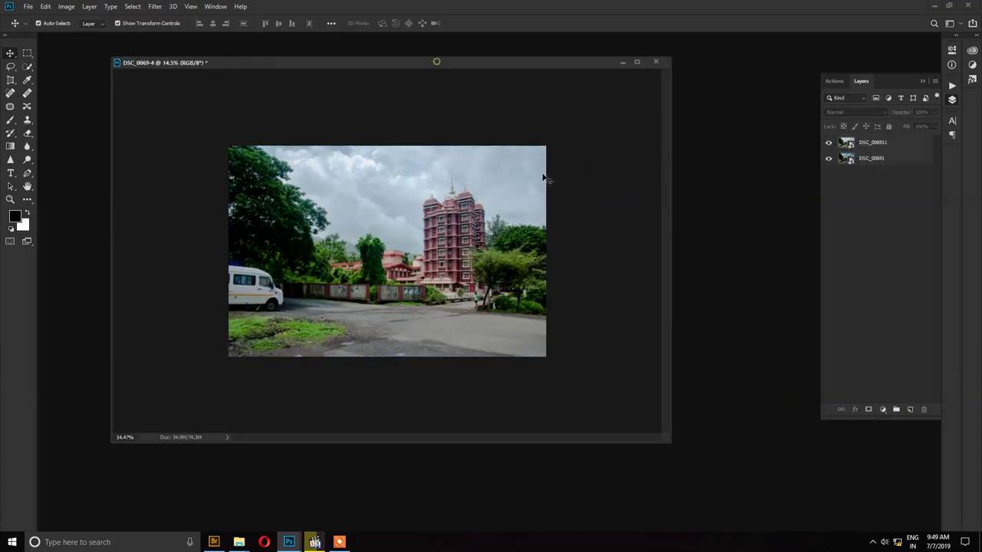
left_click(884, 142)
left_click(829, 143)
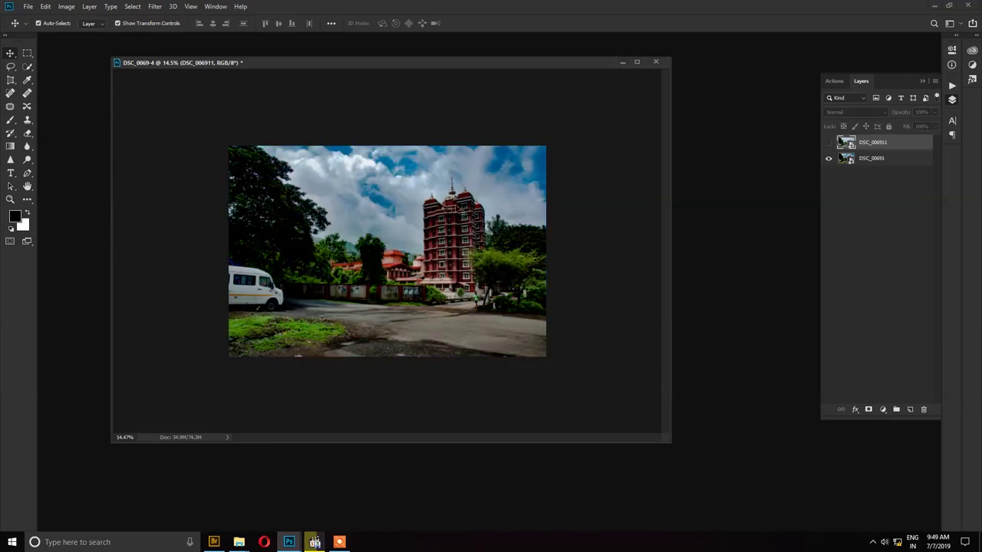
- Show DSC_006911 again and move DSC_00691 above it in the Layers panel
left_click(828, 142)
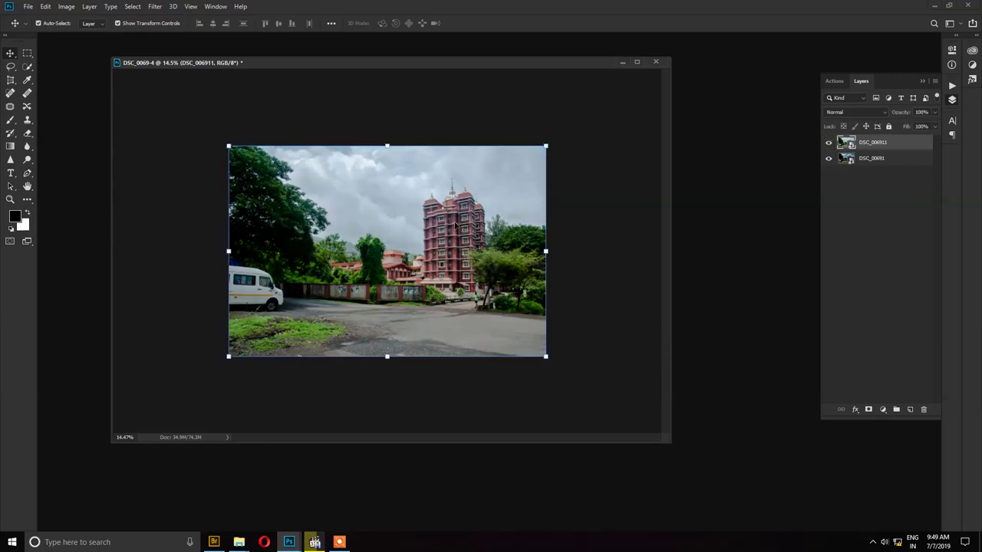
scroll(456, 223, "up", 1)
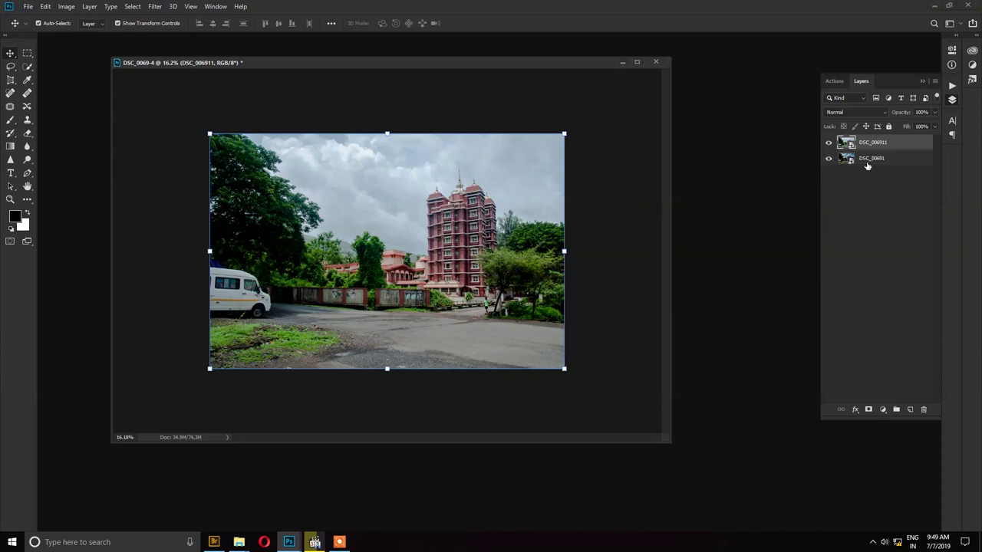
left_click_drag(869, 161, 875, 142)
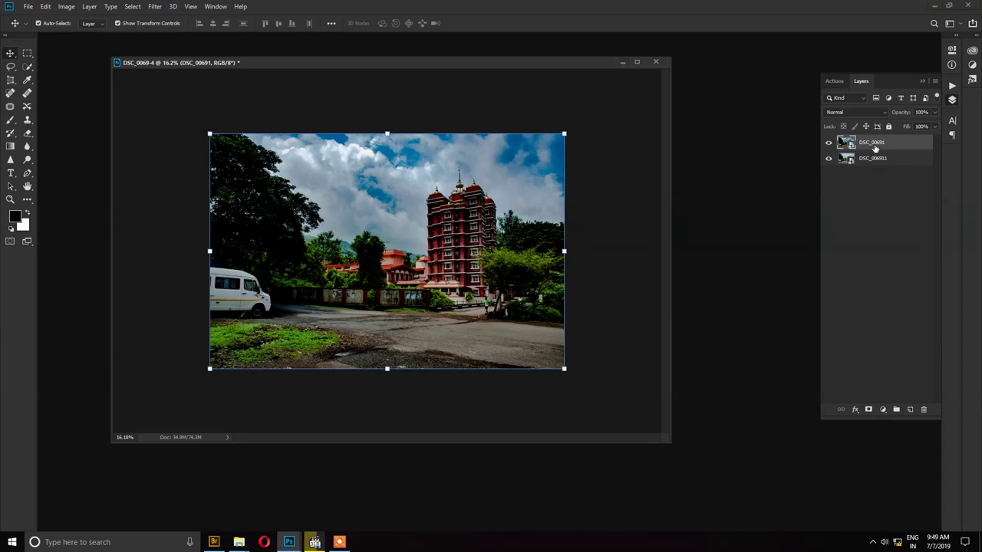
left_click(881, 180)
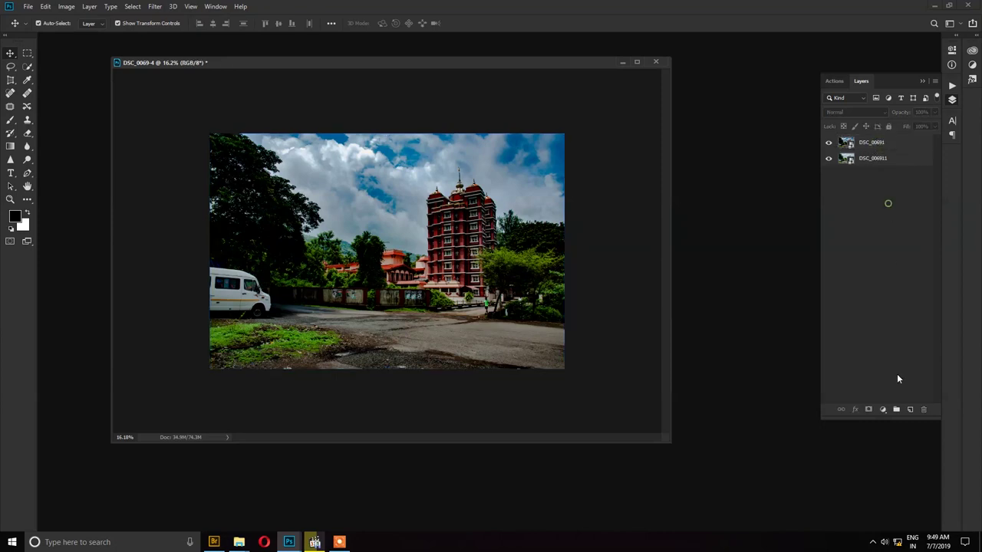
left_click(882, 144)
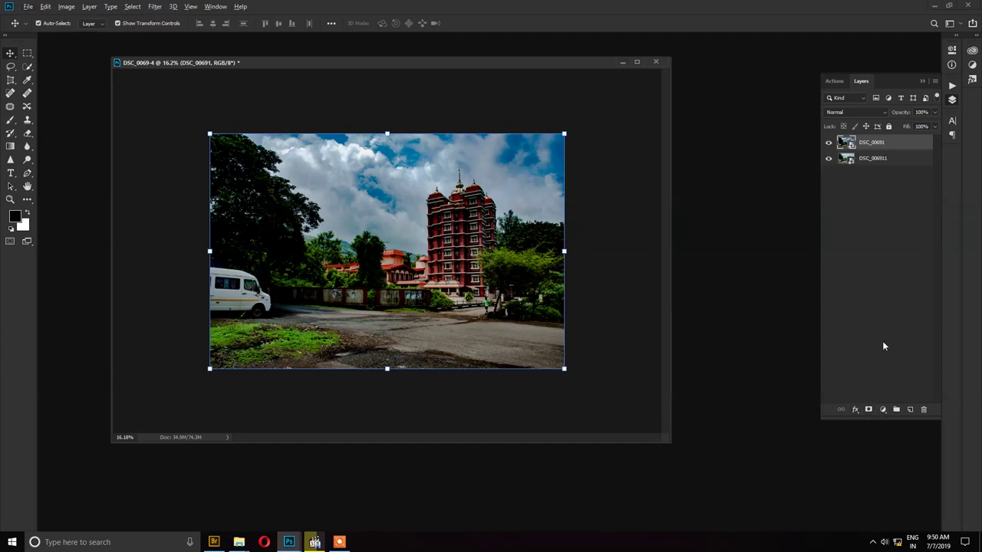
- Add a black layer mask that hides the top DSC_00691 layer
left_click(868, 410, "alt")
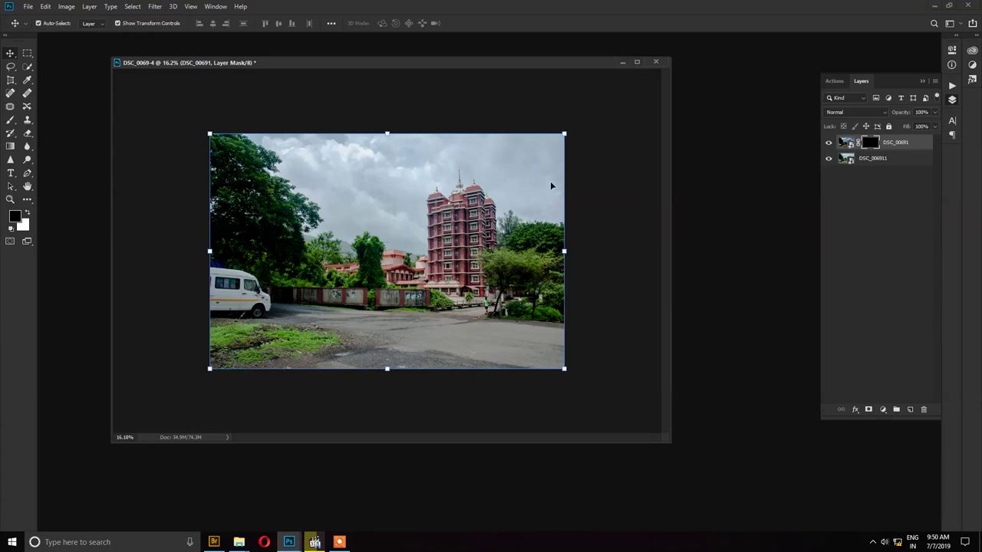
left_click(637, 62)
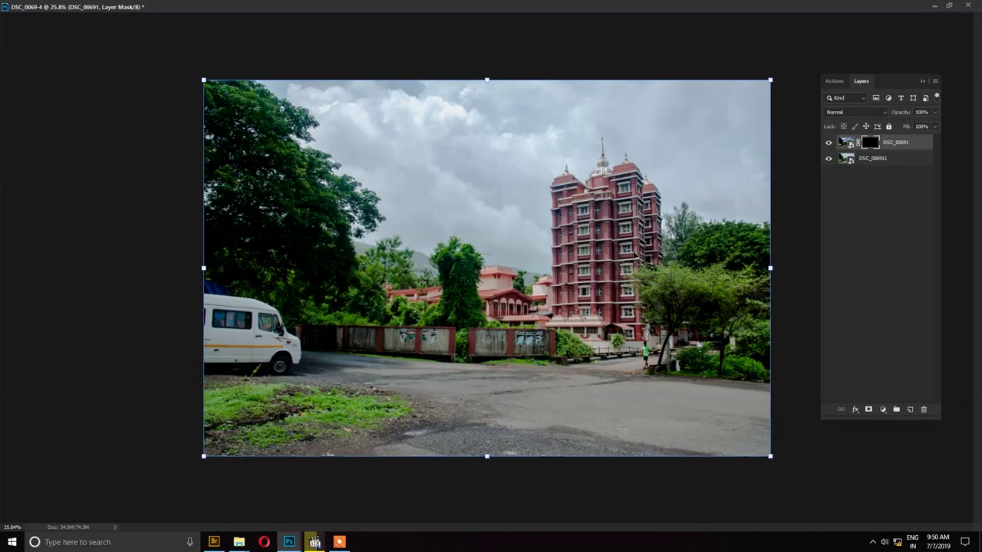
key("Return")
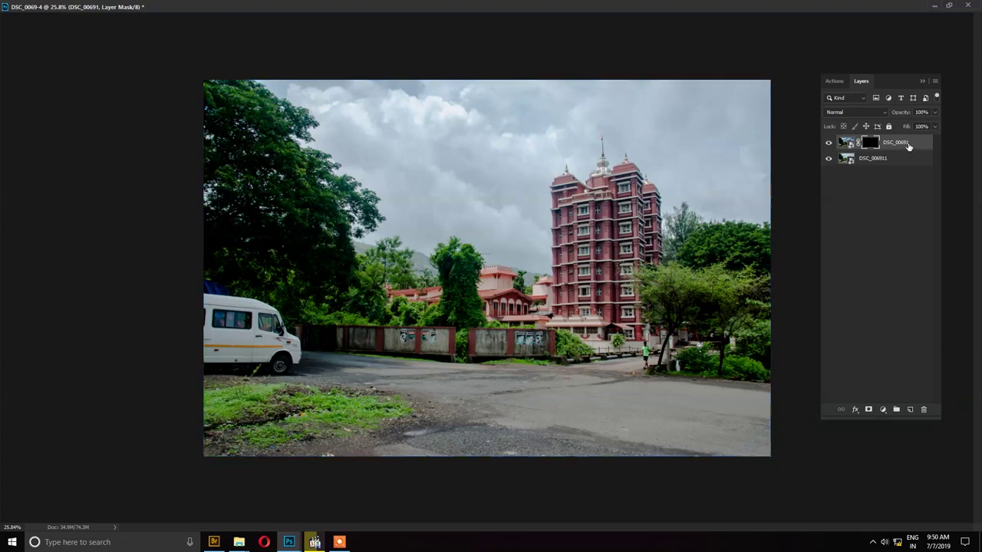
left_click(948, 6)
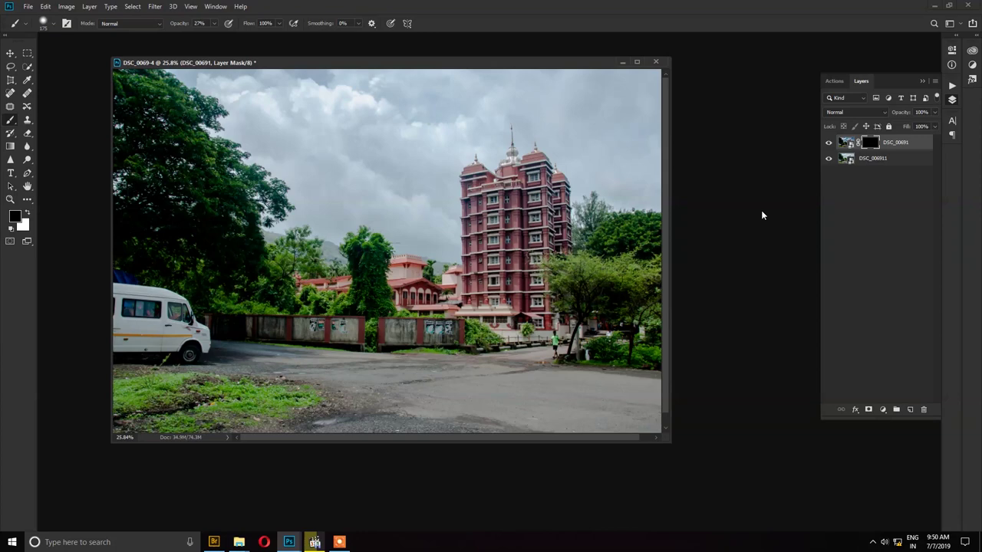
- Switch to white with a 0% hardness brush and paint the upper sky onto the mask
key("x")
left_click(636, 62)
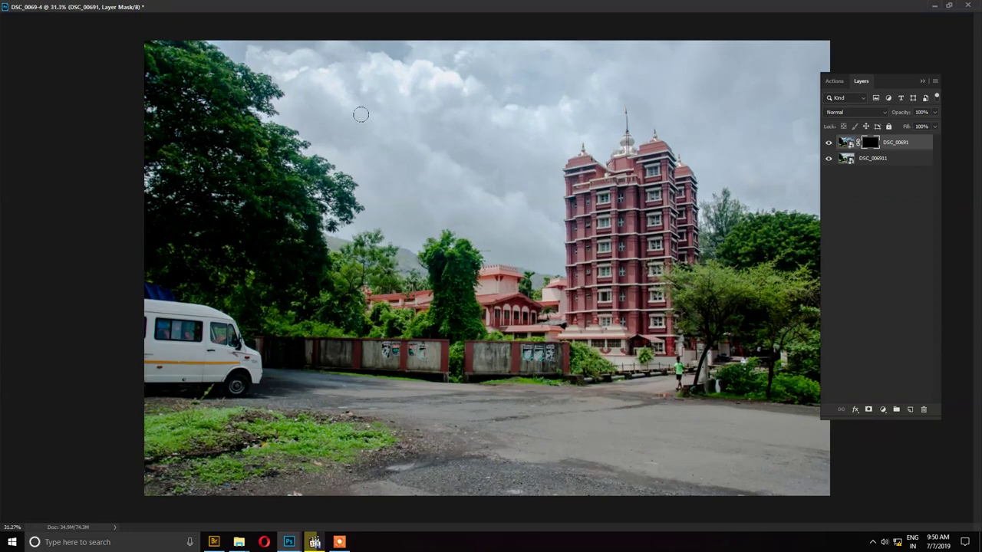
right_click(361, 114)
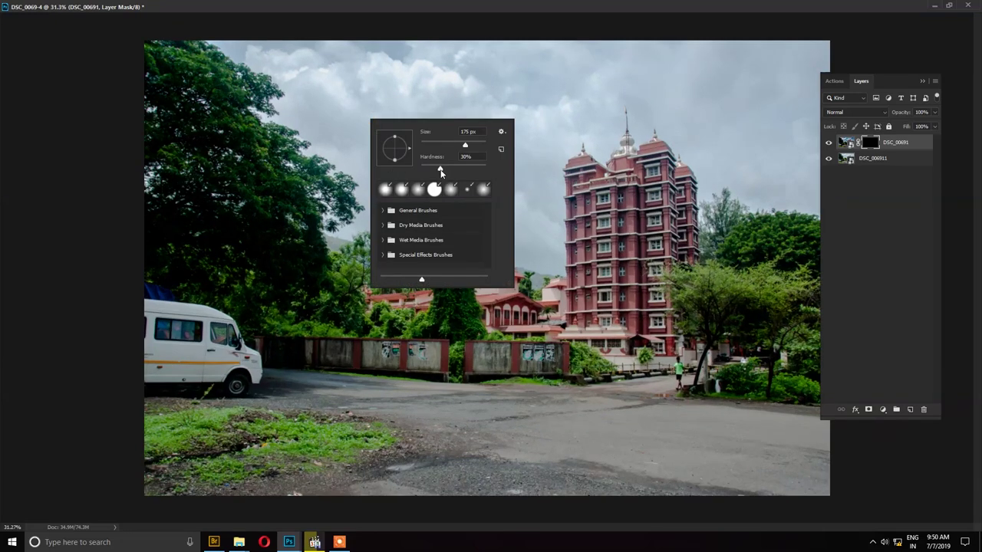
left_click_drag(441, 174, 420, 170)
key("Return")
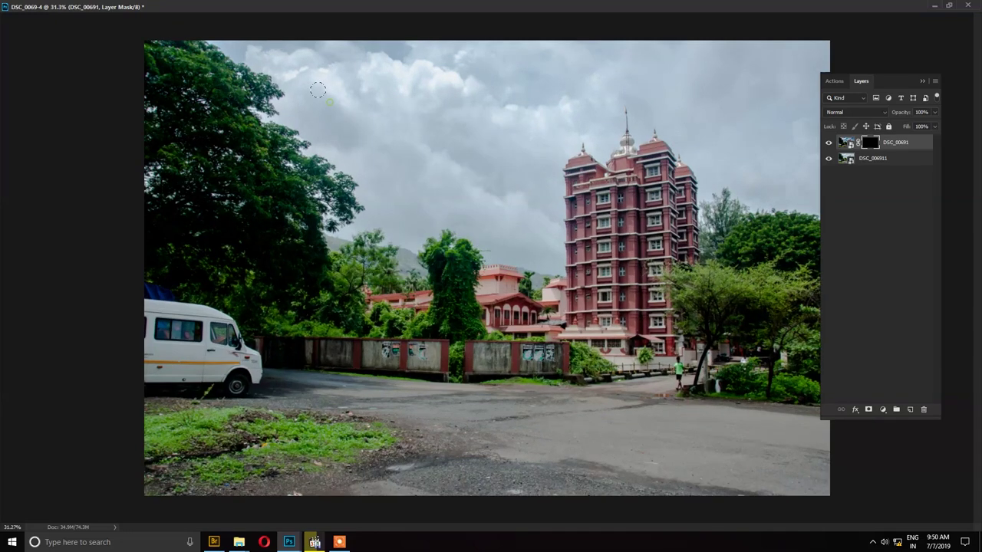
left_click_drag(361, 127, 451, 173)
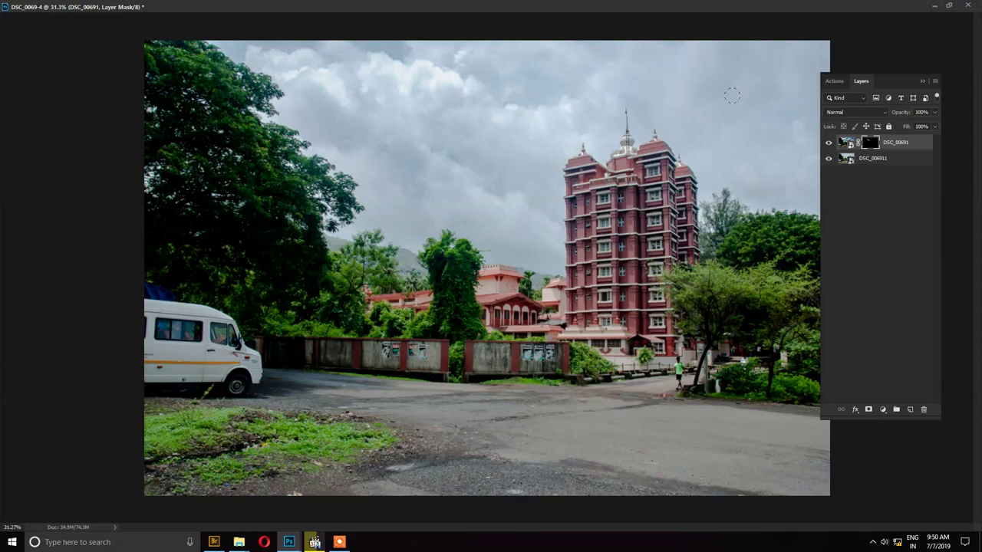
key("f")
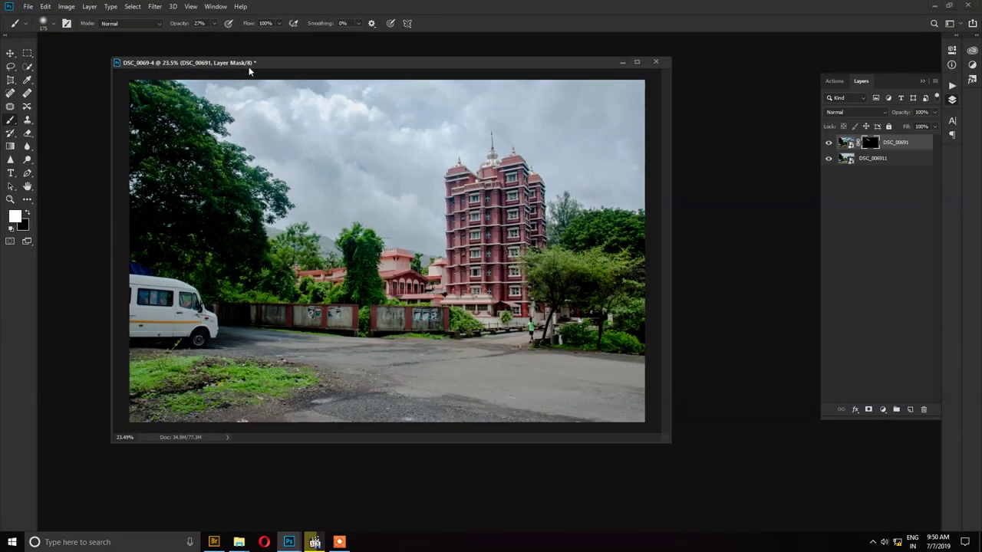
- Raise brush opacity to 100% and paint bluer sky along the top of the photo
left_click(214, 24)
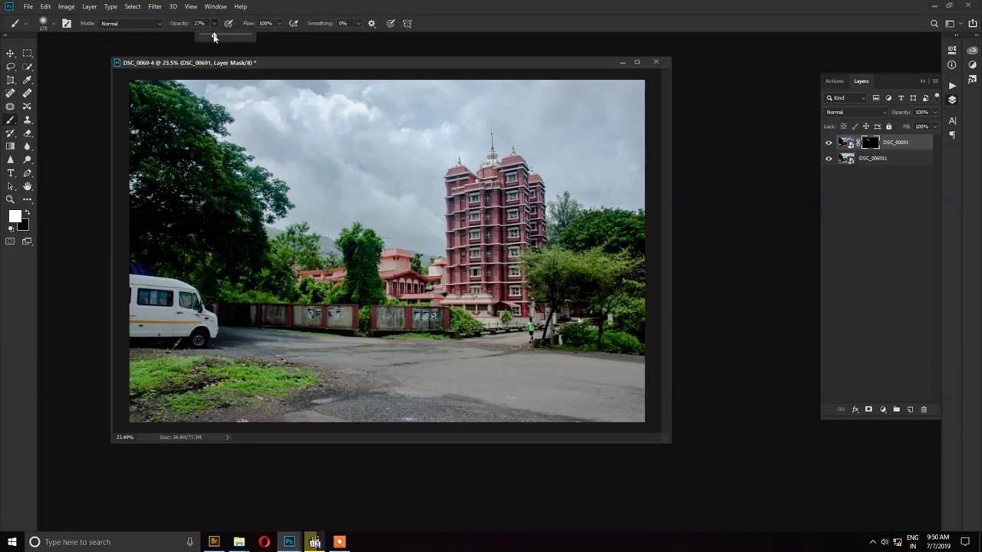
left_click_drag(214, 37, 306, 53)
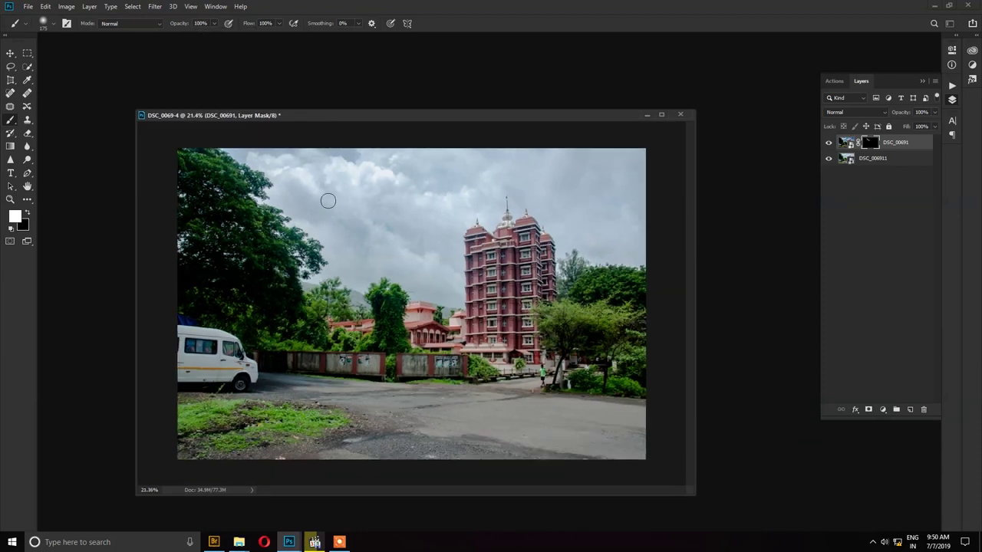
scroll(331, 211, "down", 1)
scroll(331, 210, "up", 1)
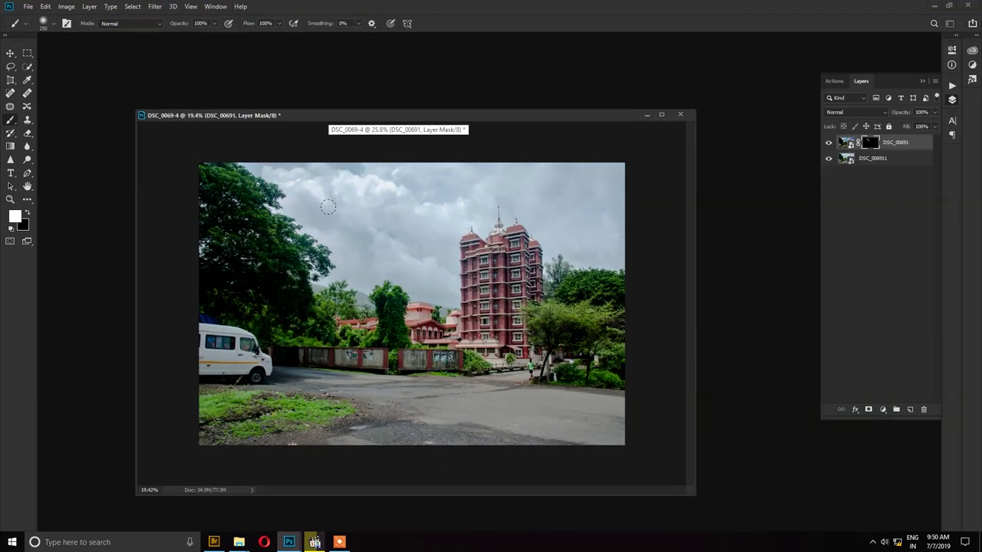
mouse_move(260, 160)
left_mouse_down()
mouse_move(330, 167)
mouse_move(332, 239)
mouse_move(307, 154)
mouse_move(421, 158)
mouse_move(388, 219)
mouse_move(429, 264)
mouse_move(425, 277)
left_mouse_up()
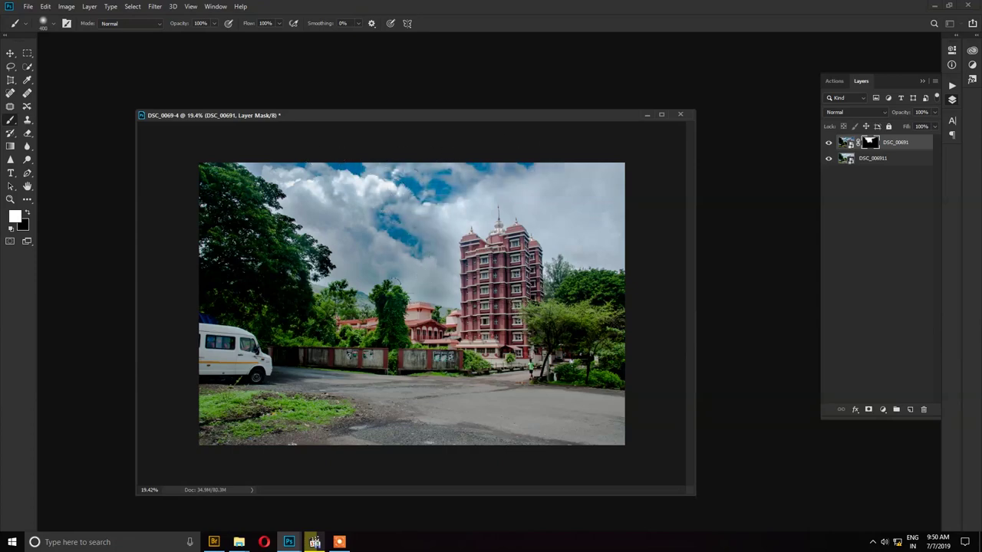
- Paint more blue sky into the clouds on the layer mask
scroll(402, 282, "up", 3)
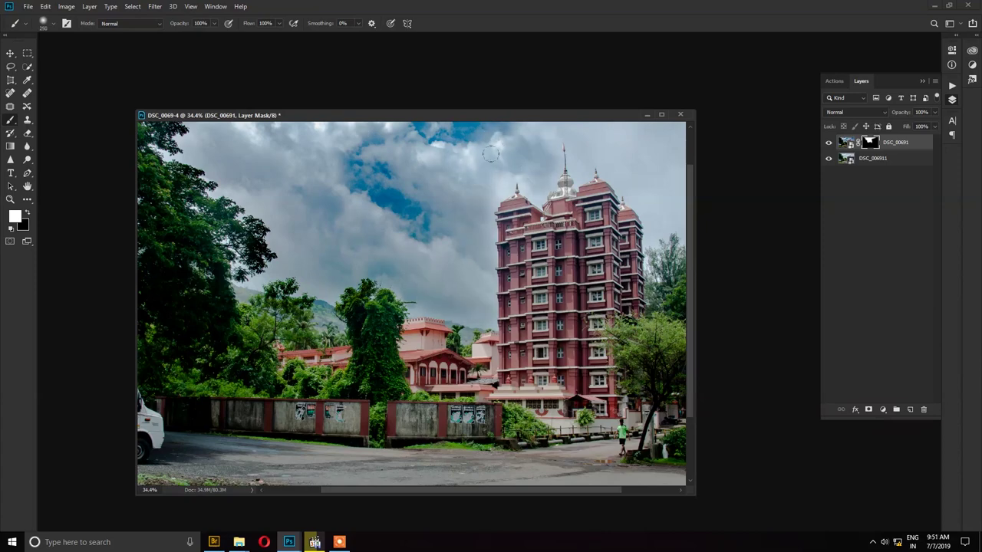
scroll(522, 122, "down", 2)
scroll(522, 123, "down", 2)
left_click_drag(502, 218, 574, 164)
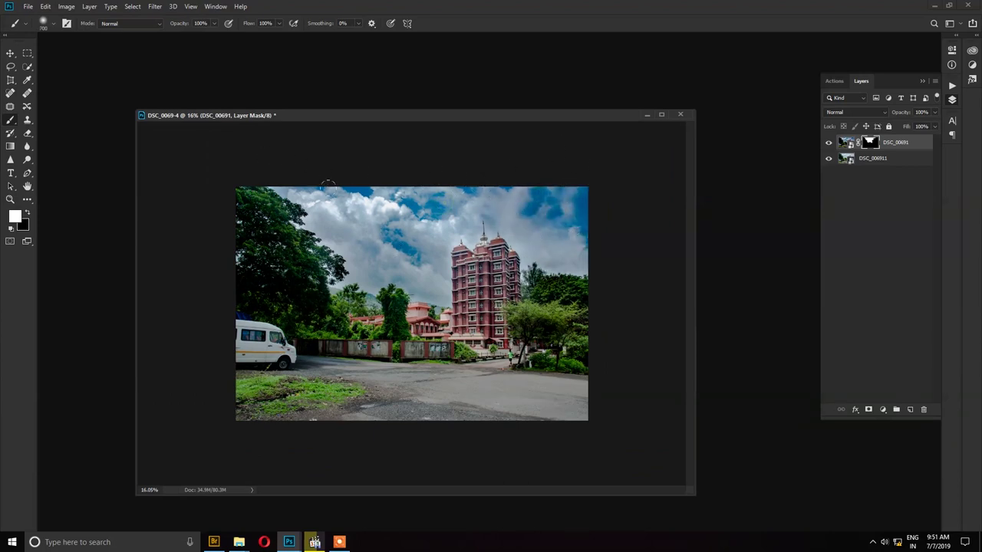
scroll(370, 230, "up", 2)
scroll(431, 282, "up", 3)
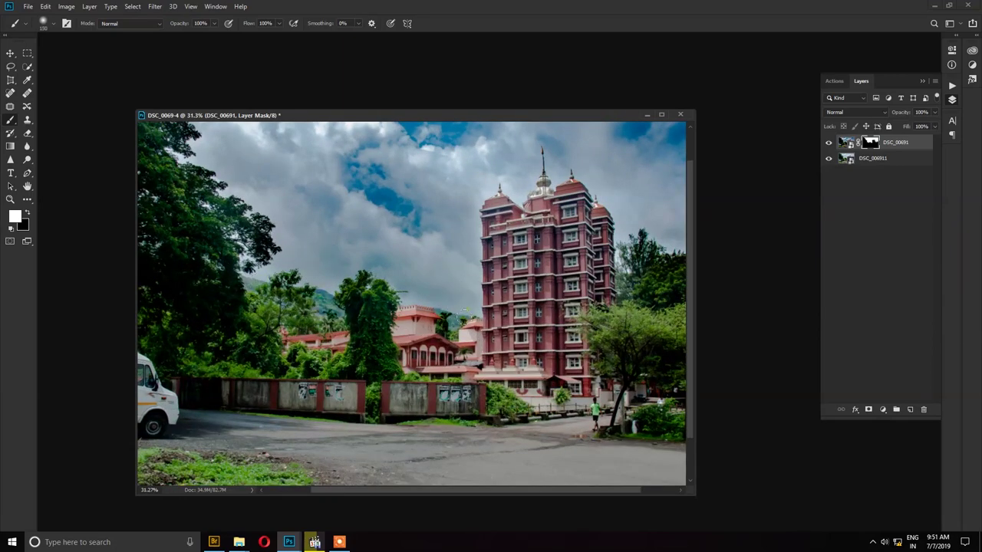
scroll(437, 307, "down", 2)
scroll(582, 278, "down", 3)
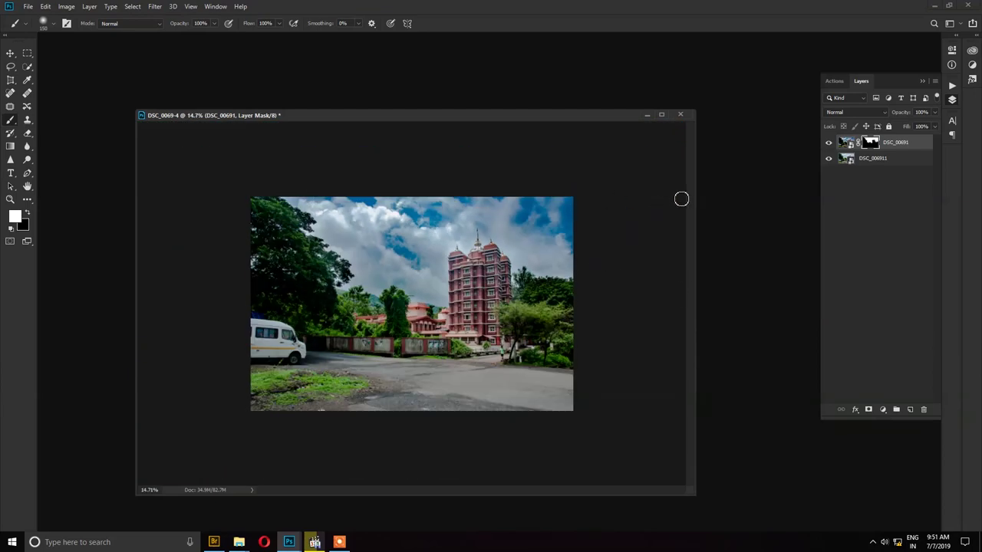
scroll(682, 198, "down", 1)
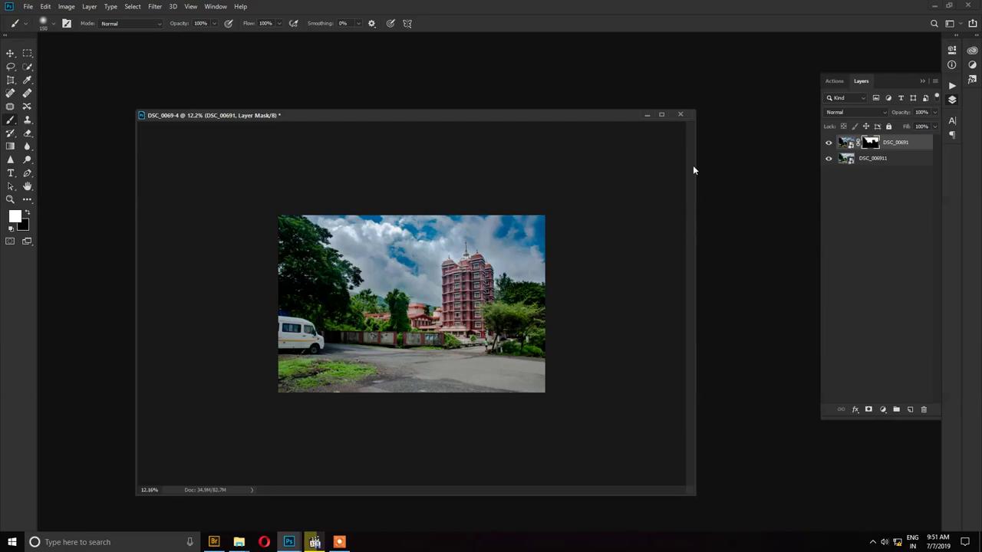
scroll(447, 171, "up", 2)
scroll(497, 220, "up", 1)
scroll(497, 221, "down", 1)
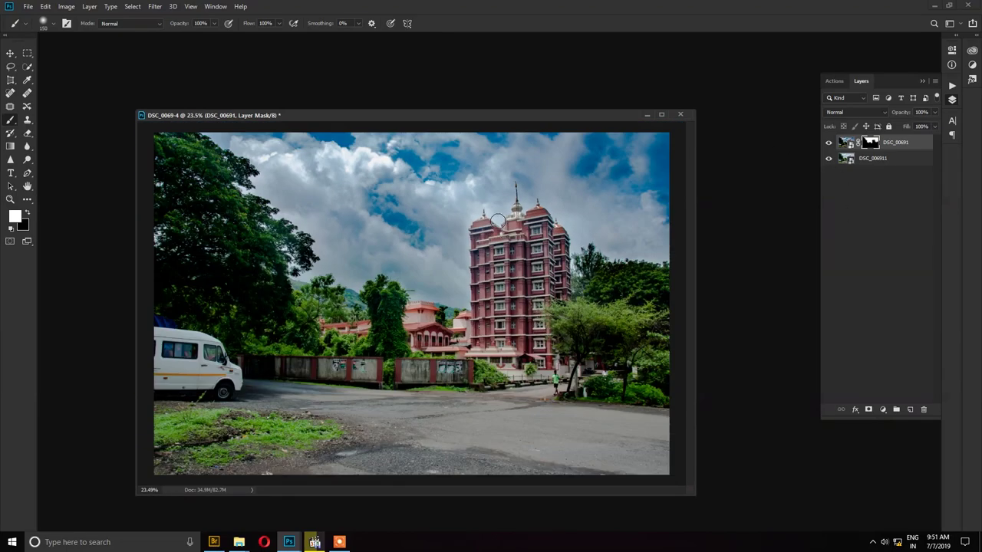
double_click(846, 158)
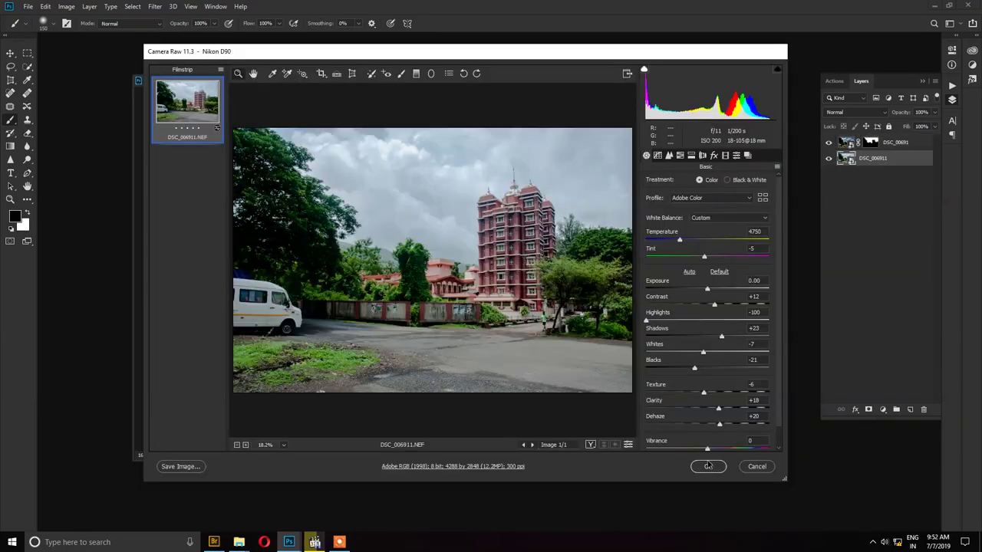
- Close Camera Raw, then move and enlarge the document window to show the photo bigger
left_click(753, 467)
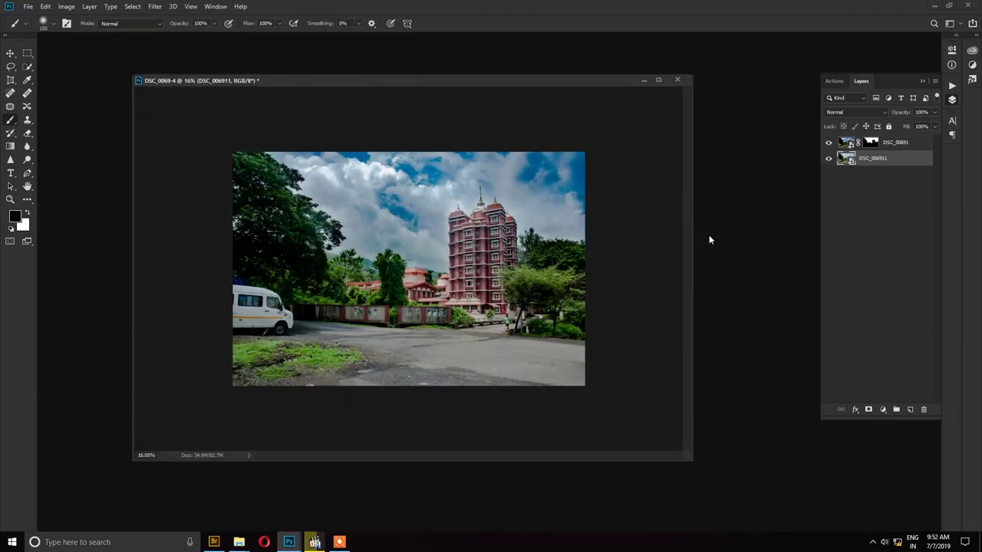
scroll(449, 237, "up", 3)
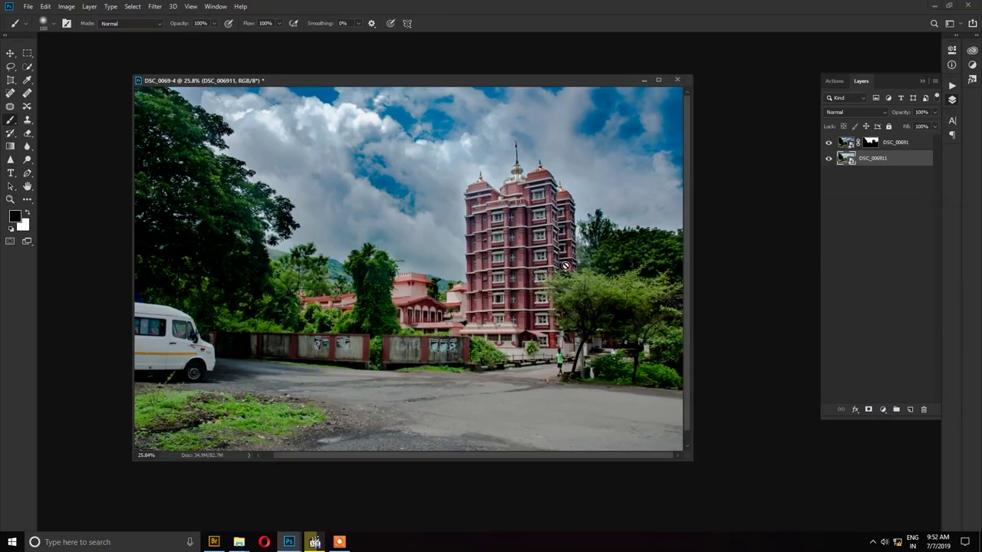
scroll(504, 176, "down", 4)
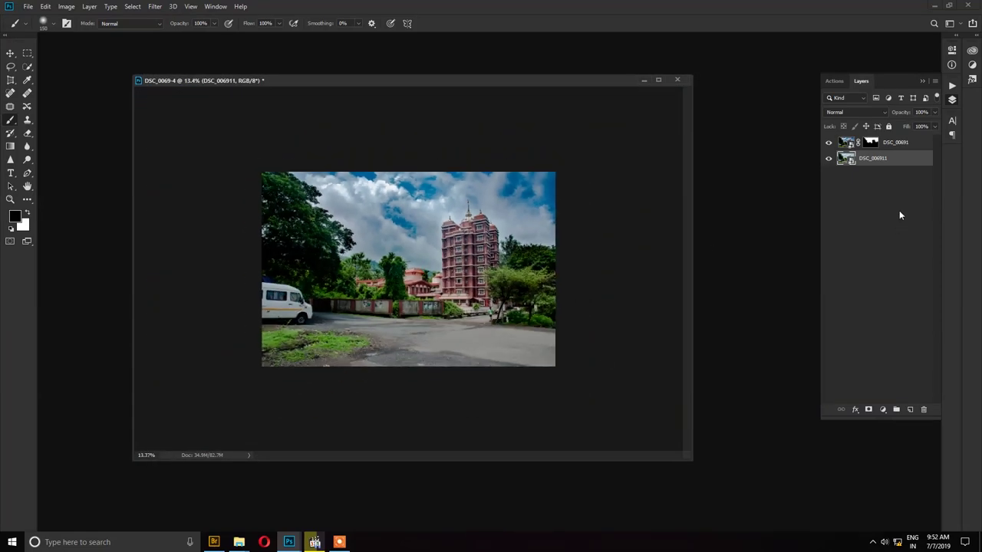
left_click_drag(567, 84, 561, 78)
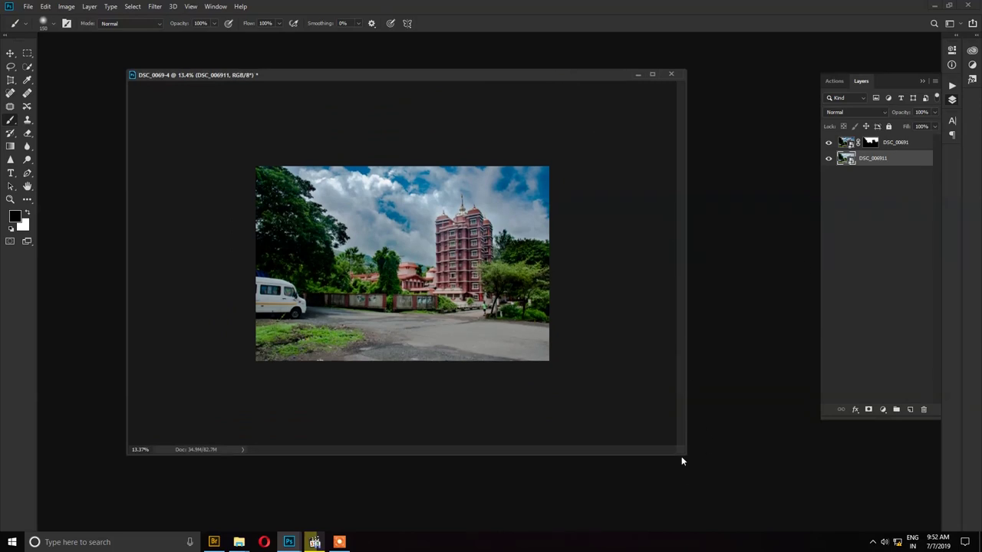
left_click_drag(680, 451, 749, 529)
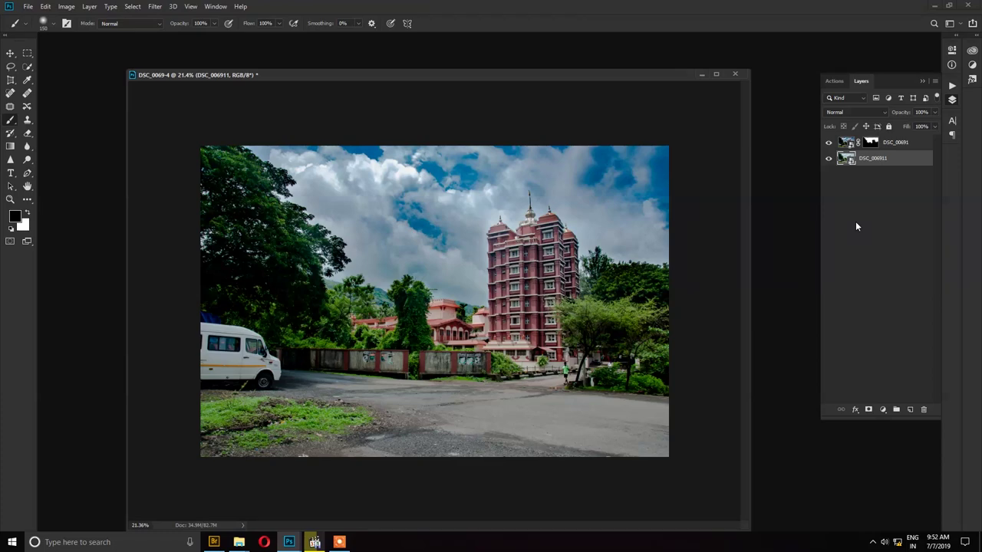
double_click(846, 159)
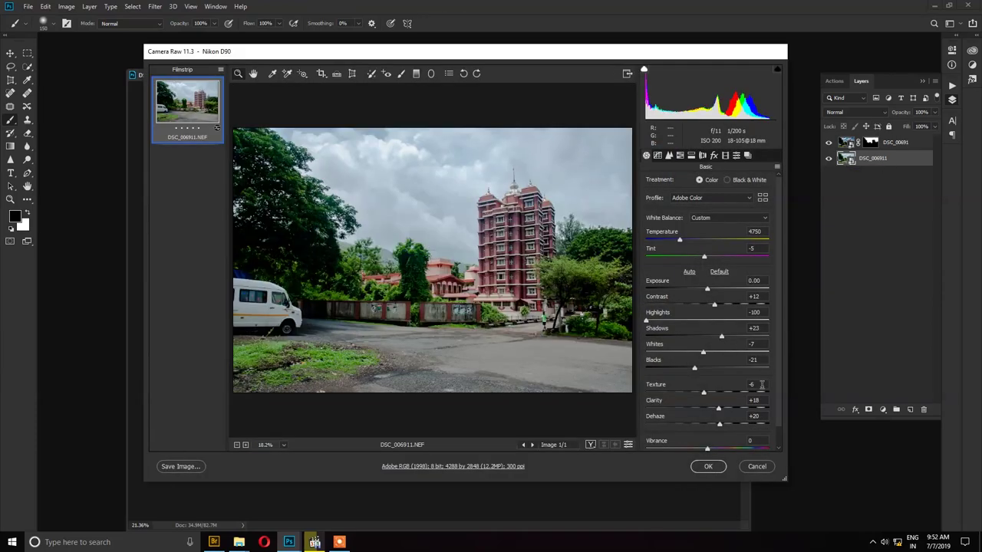
- Set DSC_006911's Vibrance to +27 and Saturation to +15 in Camera Raw's Basic panel
scroll(779, 395, "down", 1)
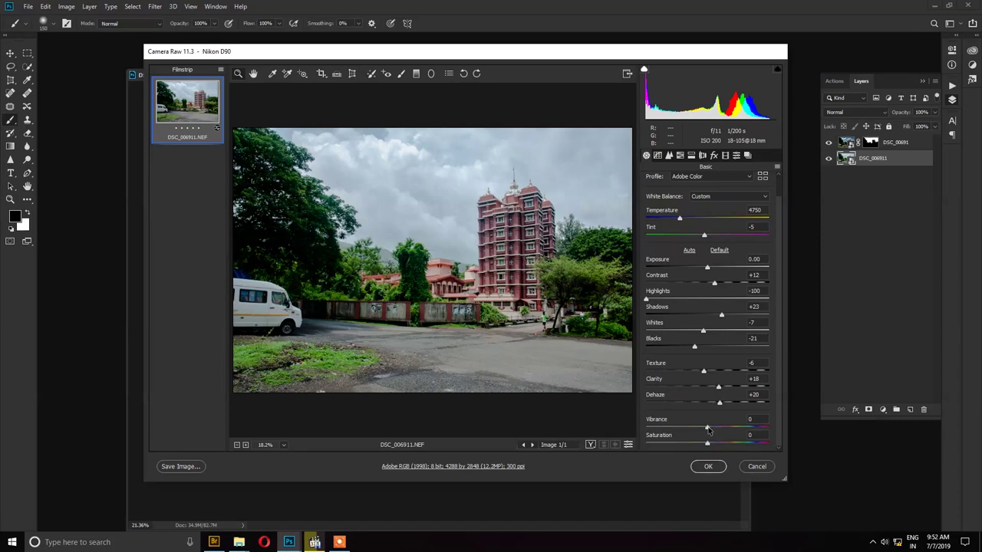
left_click_drag(707, 427, 745, 429)
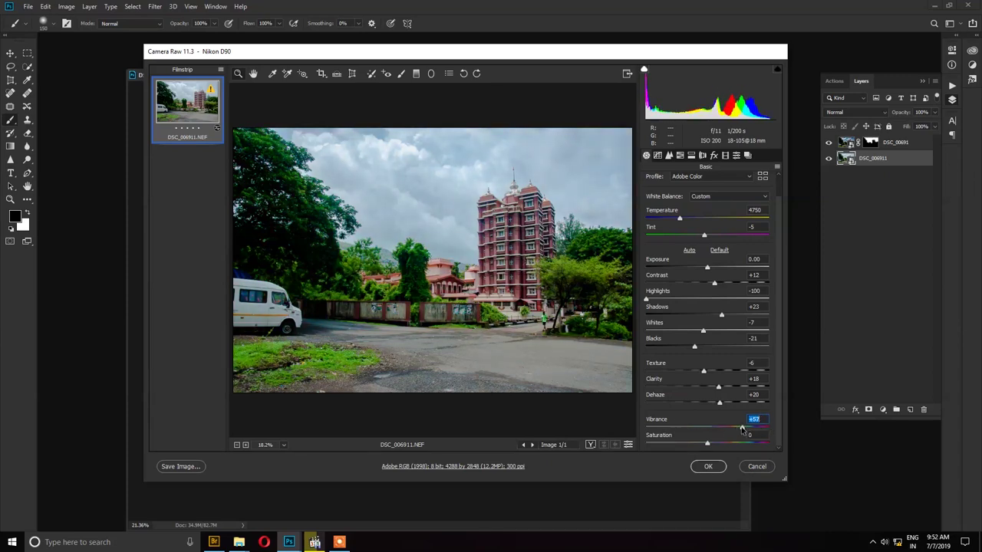
mouse_move(743, 430)
left_mouse_down()
mouse_move(697, 444)
mouse_move(740, 445)
left_mouse_up()
key("Down")
key("Down")
key("Down")
left_click_drag(738, 446, 717, 447)
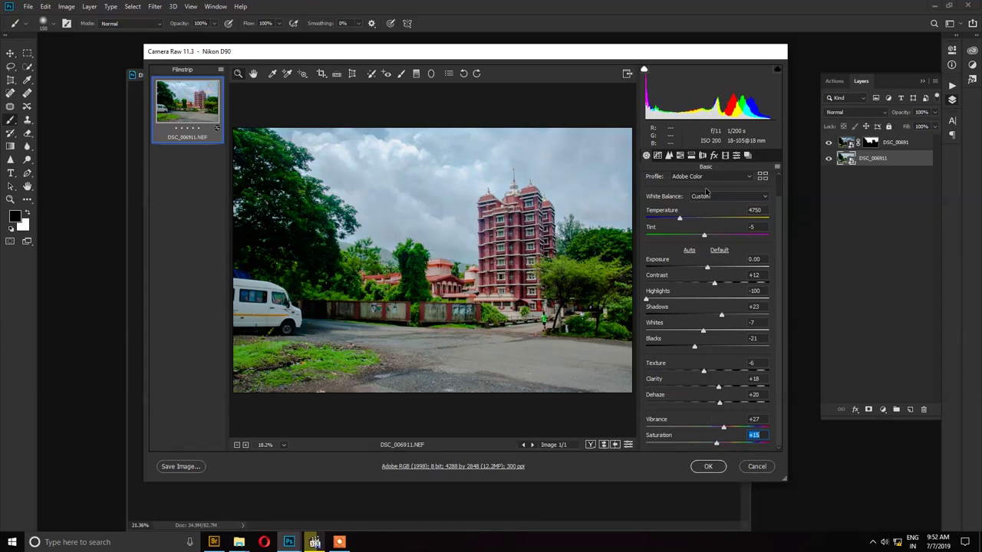
left_click(658, 156)
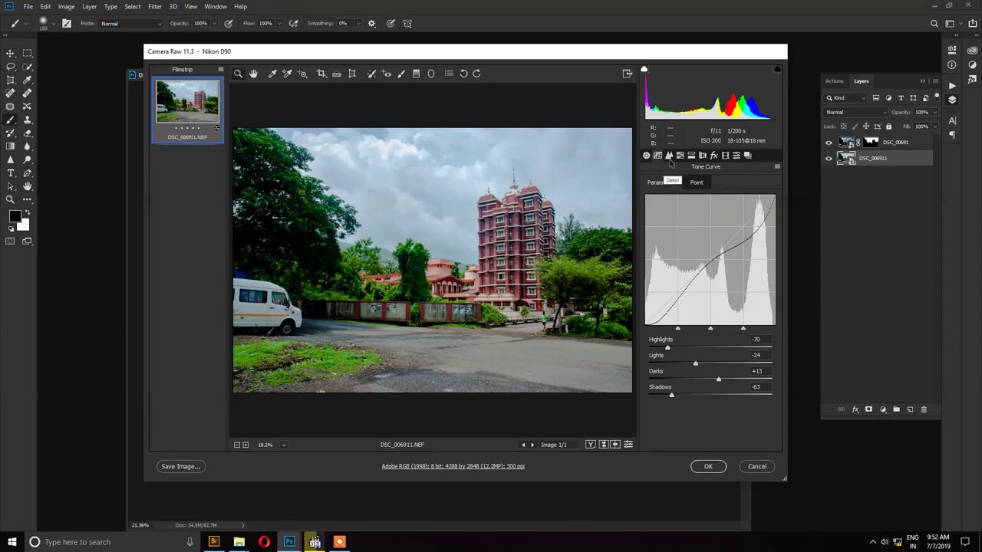
- In Detail, view the tower at 100%, raise Sharpening and set Luminance noise reduction to 78
left_click(667, 156)
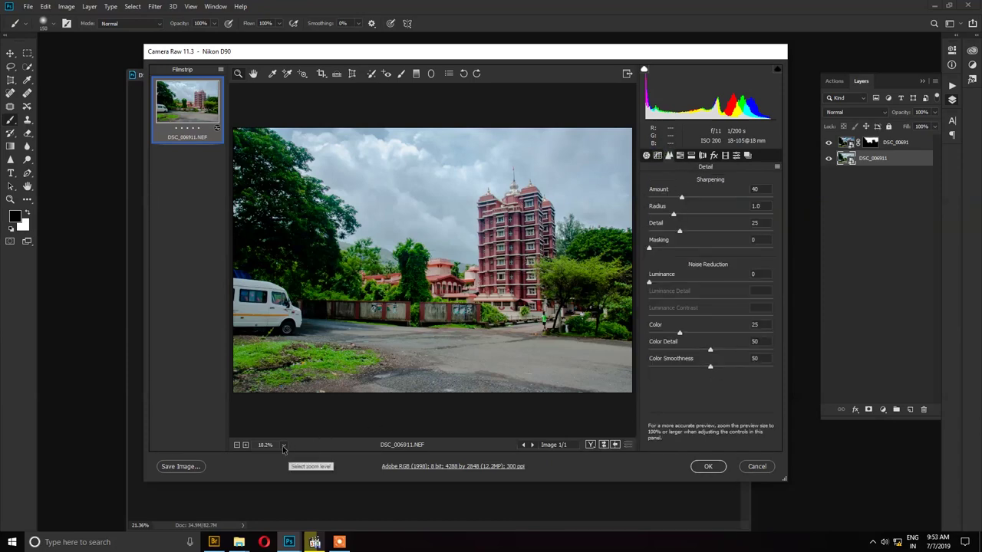
left_click(283, 445)
left_click(283, 344)
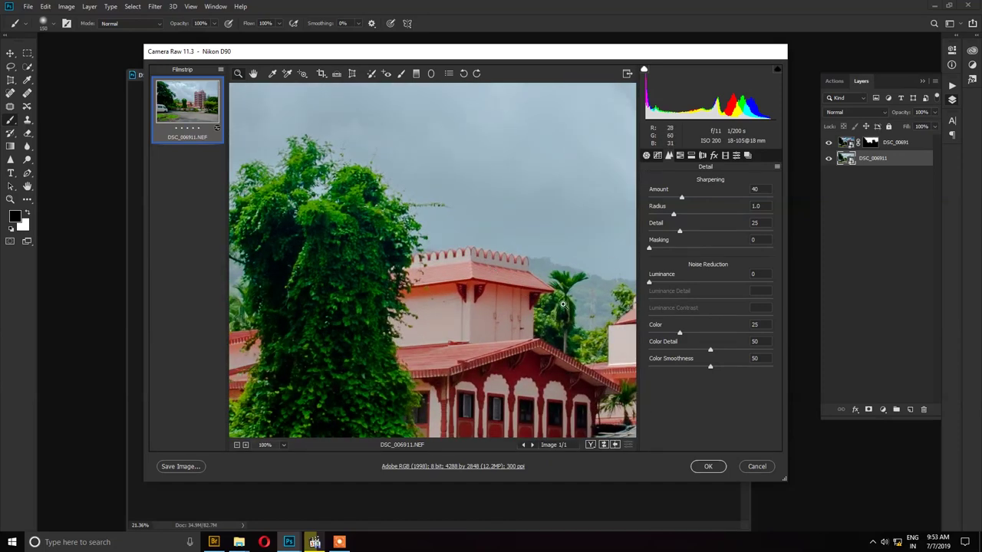
mouse_move(563, 305)
left_mouse_down()
mouse_move(386, 227)
mouse_move(360, 338)
mouse_move(441, 315)
mouse_move(463, 232)
left_mouse_up()
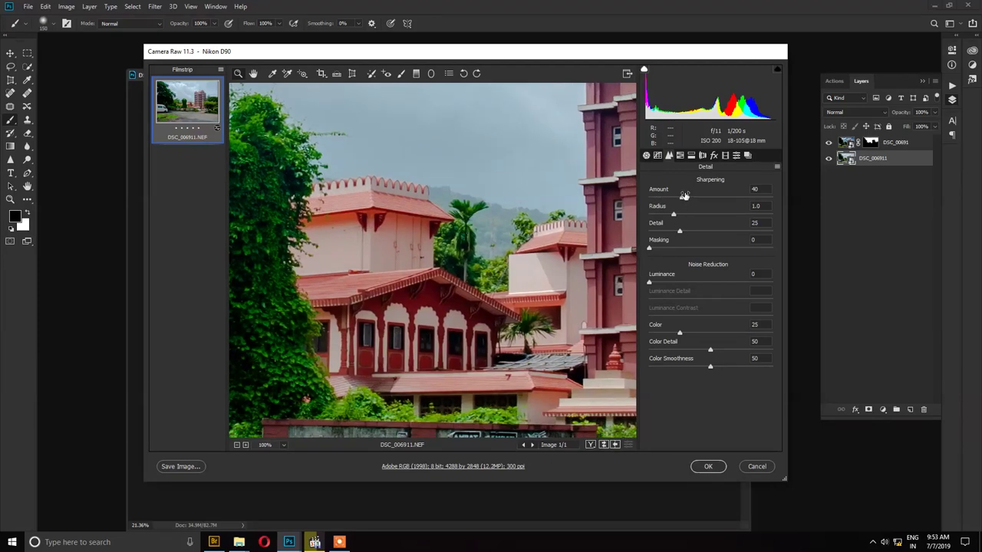
mouse_move(682, 197)
left_mouse_down()
mouse_move(723, 201)
mouse_move(692, 199)
left_mouse_up()
left_click(692, 283)
left_click_drag(692, 283, 721, 283)
type("78")
- Set Sharpening Amount to 116, Luminance Detail to 71 and Color noise reduction to 28
left_click(599, 195)
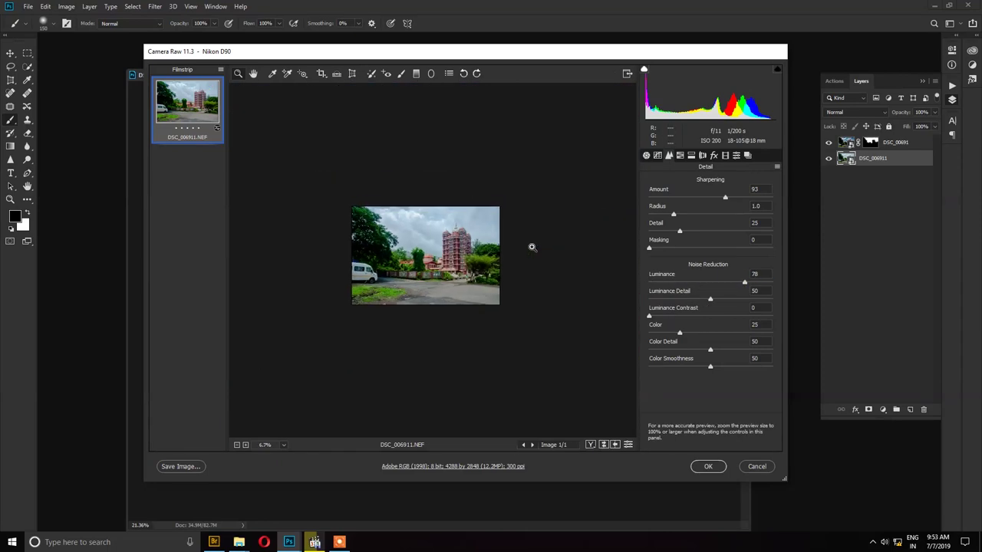
left_click(495, 276)
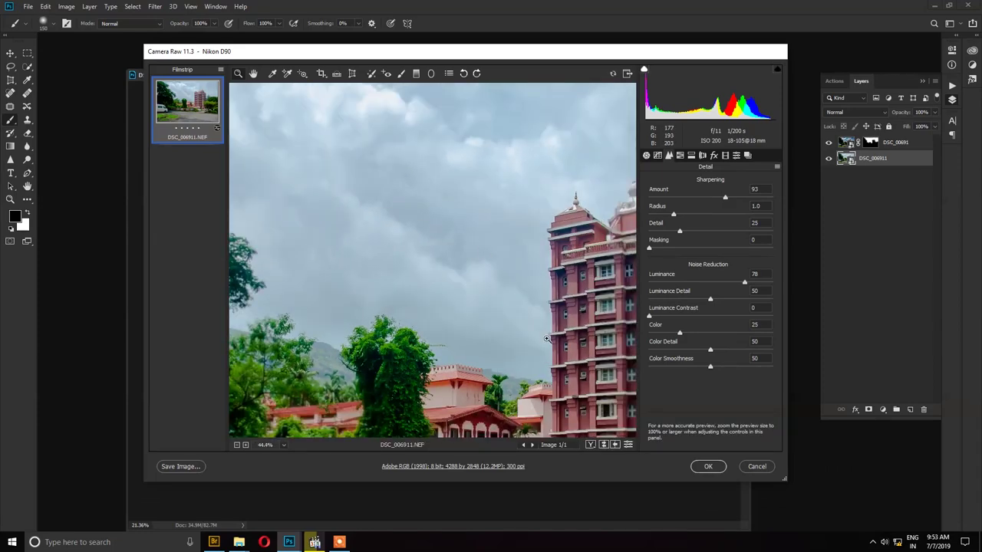
left_click_drag(546, 338, 519, 262)
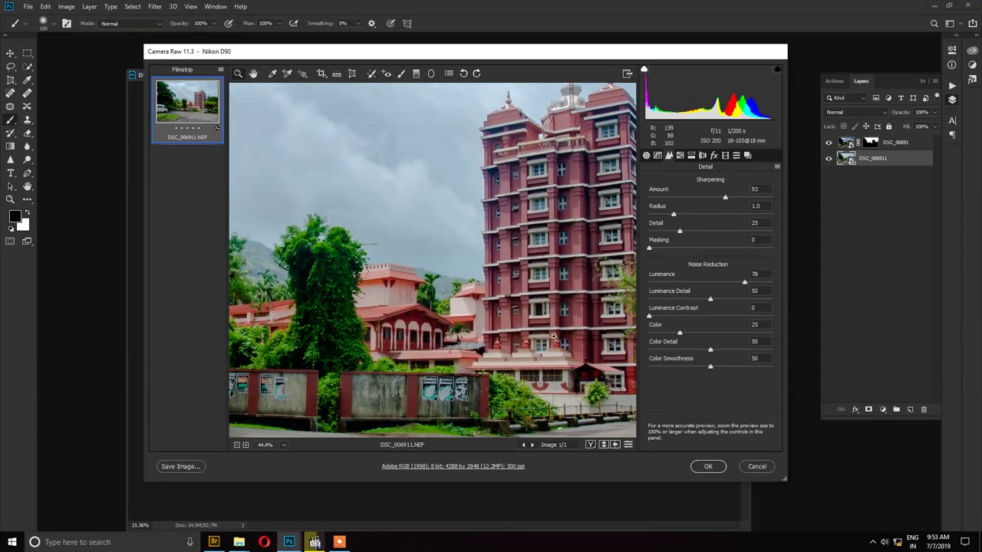
mouse_move(723, 198)
left_mouse_down()
mouse_move(674, 198)
mouse_move(744, 201)
left_mouse_up()
left_click_drag(711, 299, 737, 301)
mouse_move(680, 332)
left_mouse_down()
mouse_move(728, 351)
mouse_move(730, 368)
left_mouse_up()
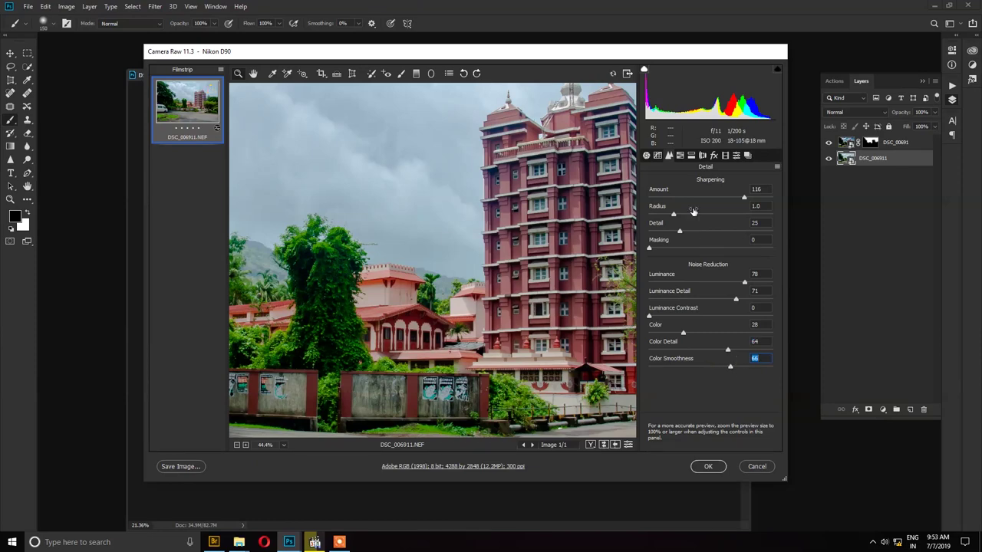
left_click(679, 155)
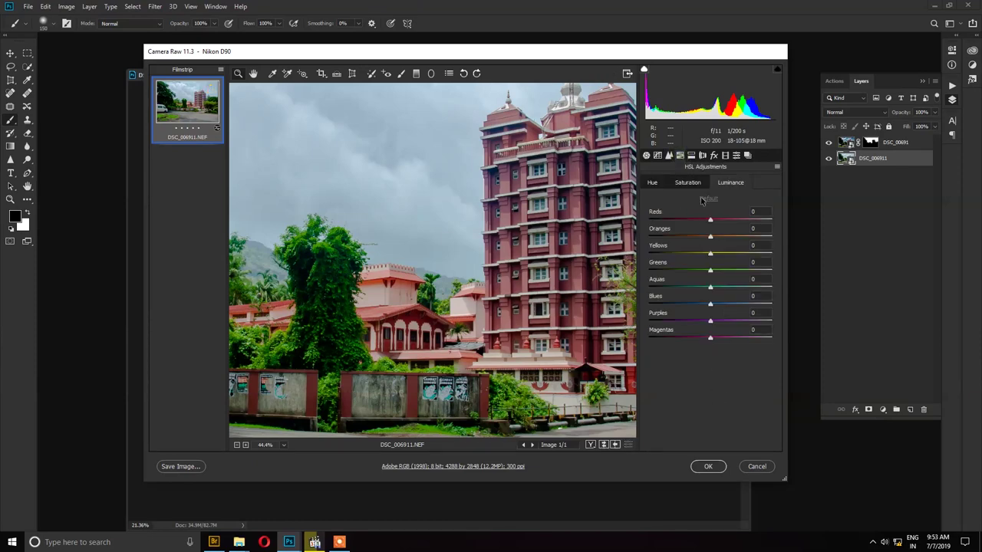
- Set the Reds saturation to +8, undoing an accidental jump to maximum
left_click(652, 182)
left_click(686, 184)
left_click(730, 183)
left_click(687, 185)
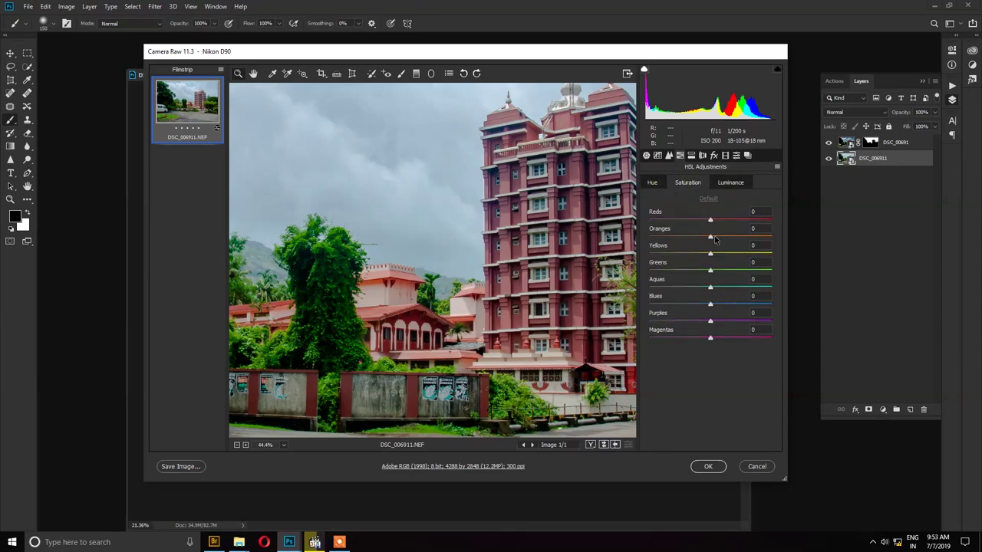
left_click_drag(710, 221, 661, 222)
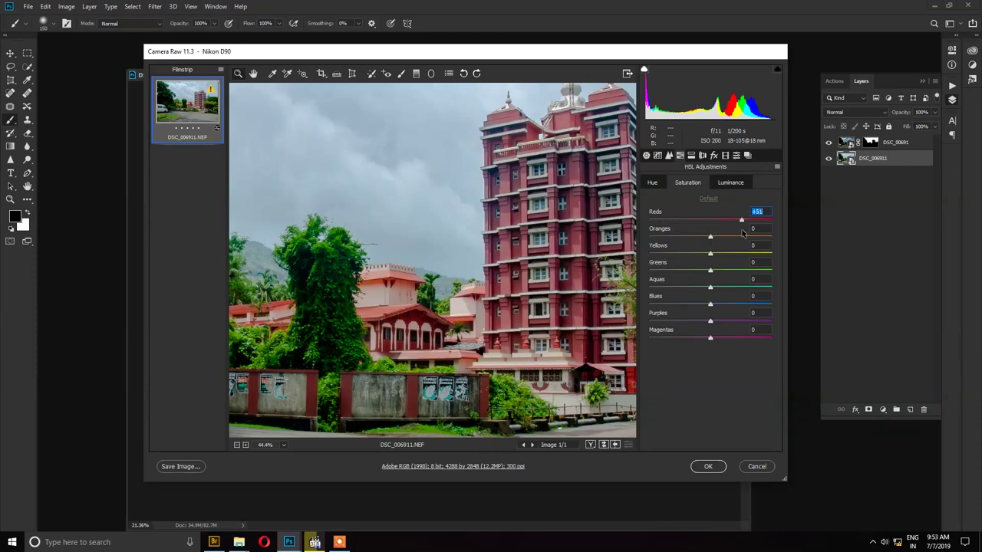
left_click_drag(696, 223, 720, 222)
left_click(711, 221)
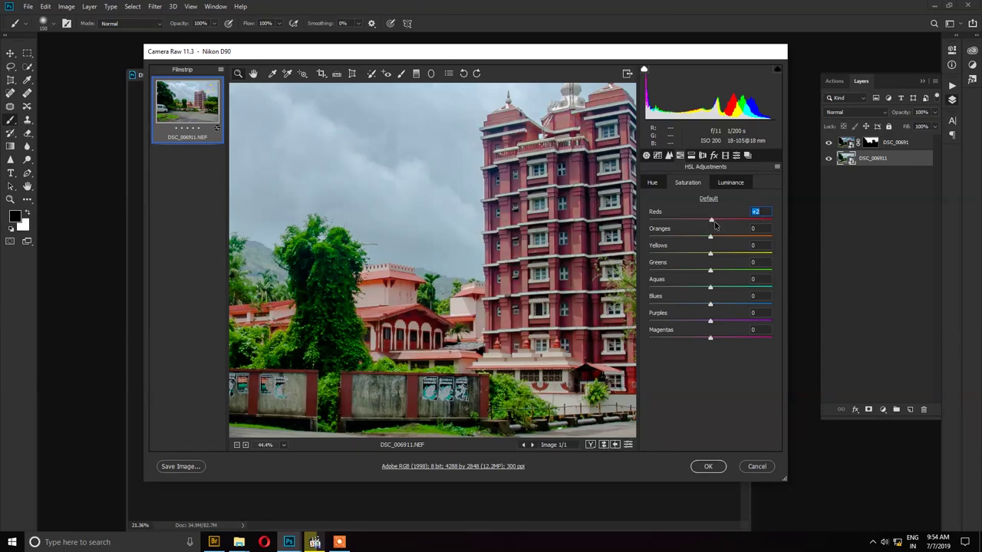
left_click_drag(714, 222, 718, 222)
left_click(772, 223)
key("ctrl+z")
- Set Oranges +23, Yellows +10, Greens +8 and Purples +8 saturation, and adjust Magentas
left_click_drag(710, 237, 725, 237)
left_click_drag(721, 247, 712, 268)
left_click_drag(703, 263, 729, 287)
mouse_move(713, 281)
left_mouse_down()
mouse_move(711, 289)
mouse_move(758, 288)
mouse_move(713, 289)
mouse_move(765, 306)
mouse_move(713, 338)
left_mouse_up()
left_click_drag(710, 323, 709, 335)
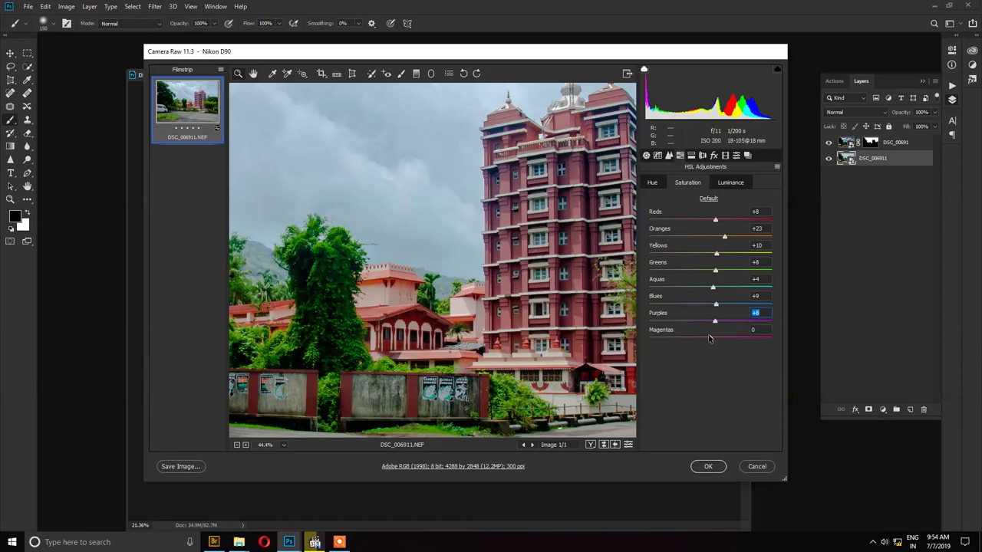
mouse_move(709, 337)
left_mouse_down()
mouse_move(726, 349)
mouse_move(708, 348)
left_mouse_up()
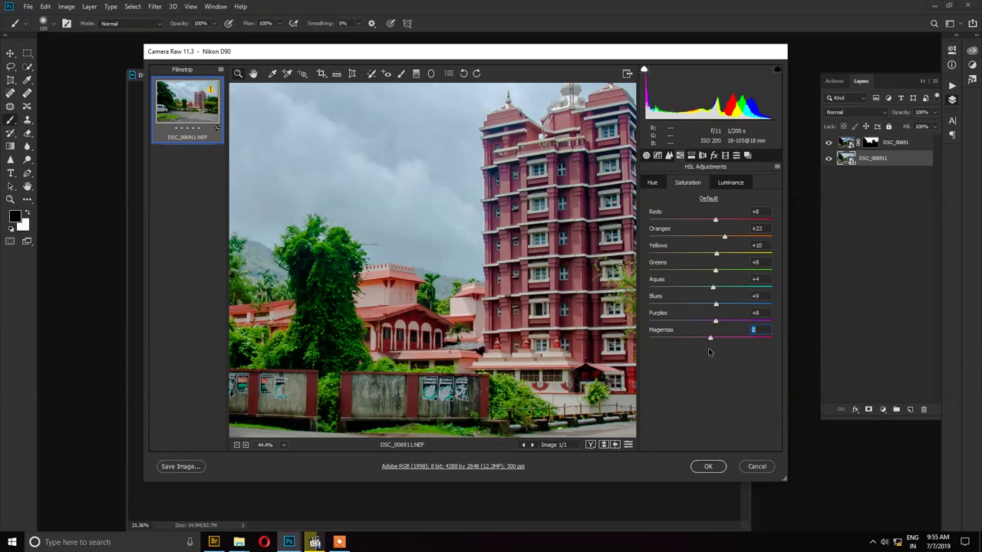
left_click(651, 182)
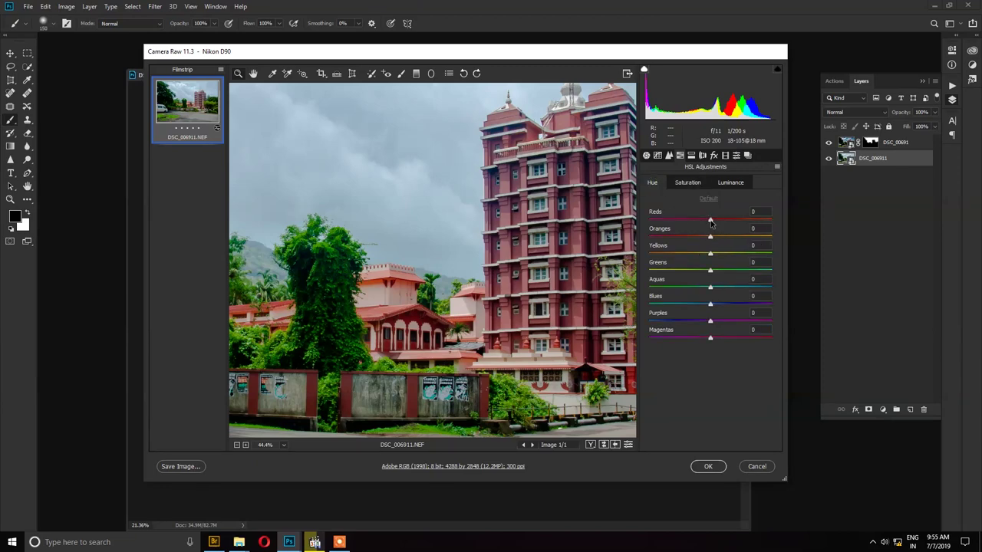
- Shift the Reds hue to +2 and Oranges to -3, comparing against the original
left_click(710, 222)
mouse_move(710, 222)
left_mouse_down()
mouse_move(652, 220)
mouse_move(730, 232)
left_mouse_up()
mouse_move(711, 237)
left_mouse_down()
mouse_move(657, 238)
mouse_move(710, 255)
mouse_move(653, 256)
mouse_move(711, 258)
mouse_move(649, 271)
left_mouse_up()
key("p")
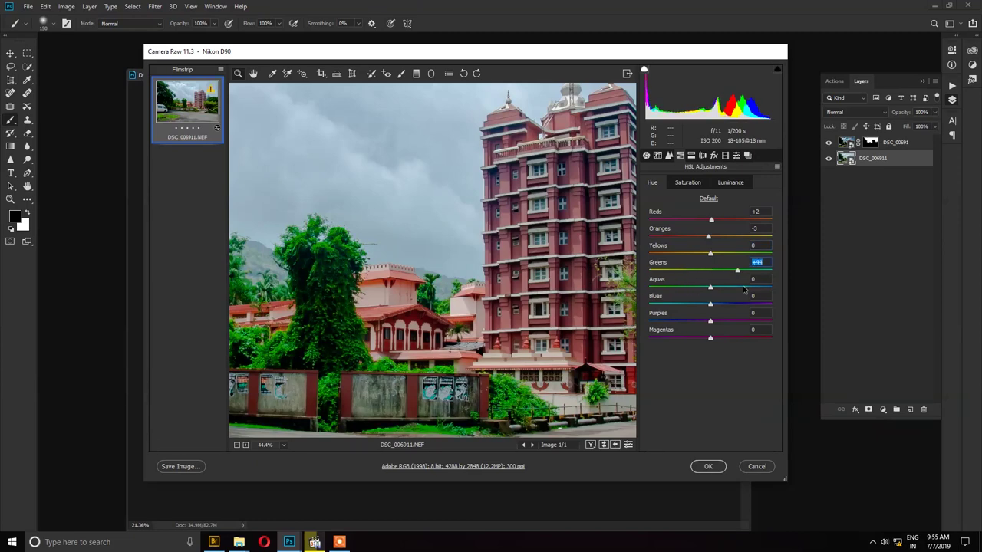
key("p")
- Set hues to Greens +3, Aquas -6, Blues -3, Purples -15 and Magentas +32
mouse_move(674, 271)
left_mouse_down()
mouse_move(711, 271)
mouse_move(654, 288)
mouse_move(707, 288)
mouse_move(708, 305)
left_mouse_up()
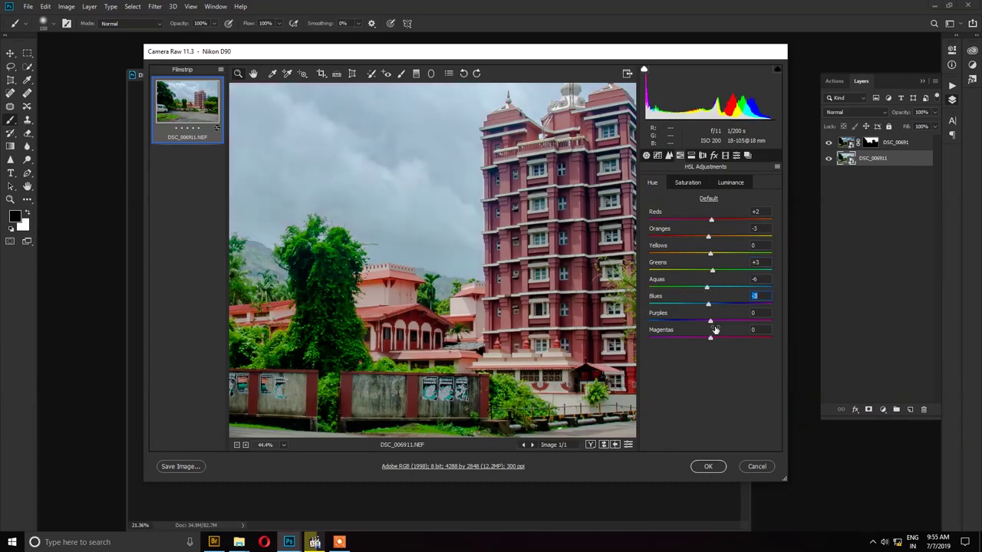
left_click_drag(710, 322, 651, 329)
mouse_move(710, 342)
left_mouse_down()
mouse_move(699, 338)
mouse_move(784, 350)
left_mouse_up()
key("Up")
key("Up")
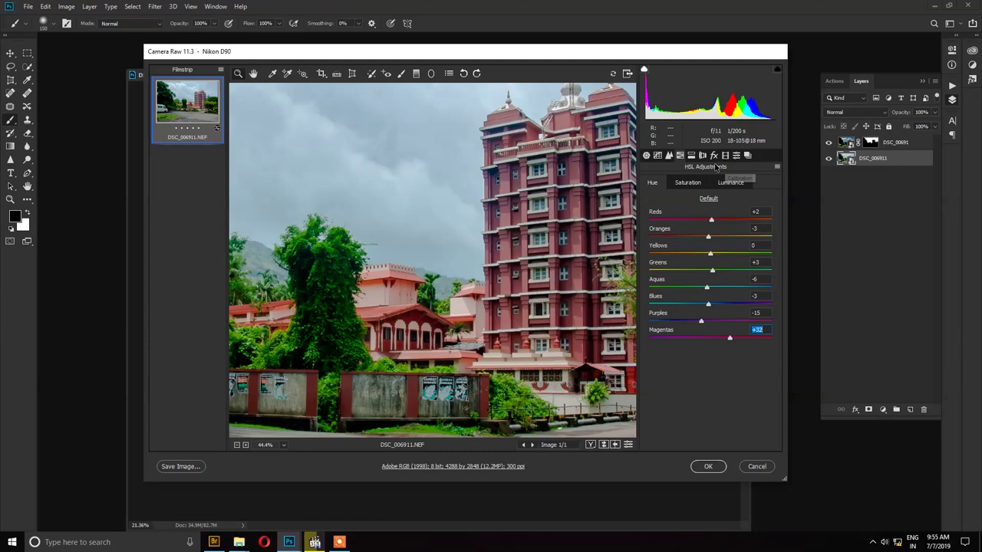
left_click(721, 182)
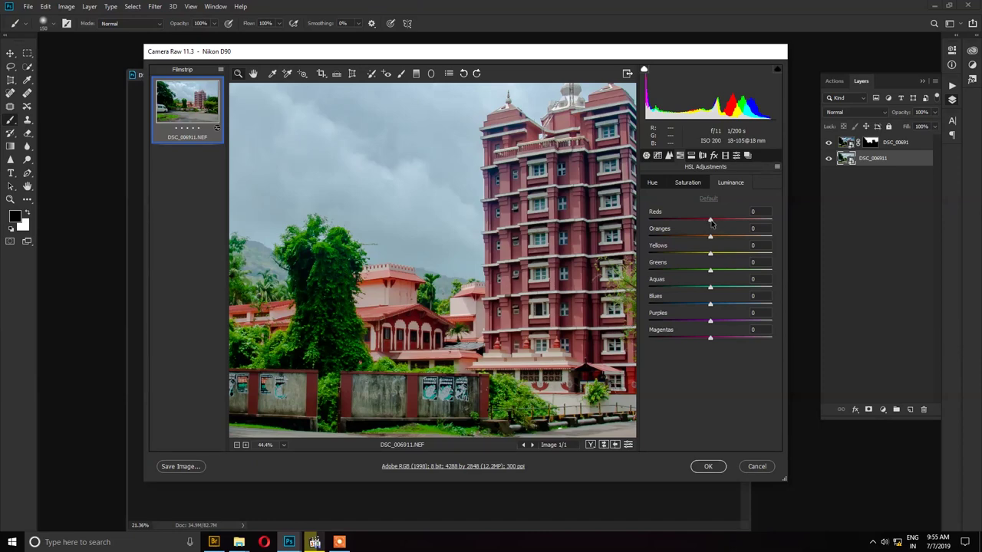
- Set luminance to Reds +1, Oranges -11, Yellows +16, Greens +13, Aquas -7, Blues -28
mouse_move(711, 222)
left_mouse_down()
mouse_move(657, 222)
mouse_move(653, 230)
mouse_move(639, 222)
left_mouse_up()
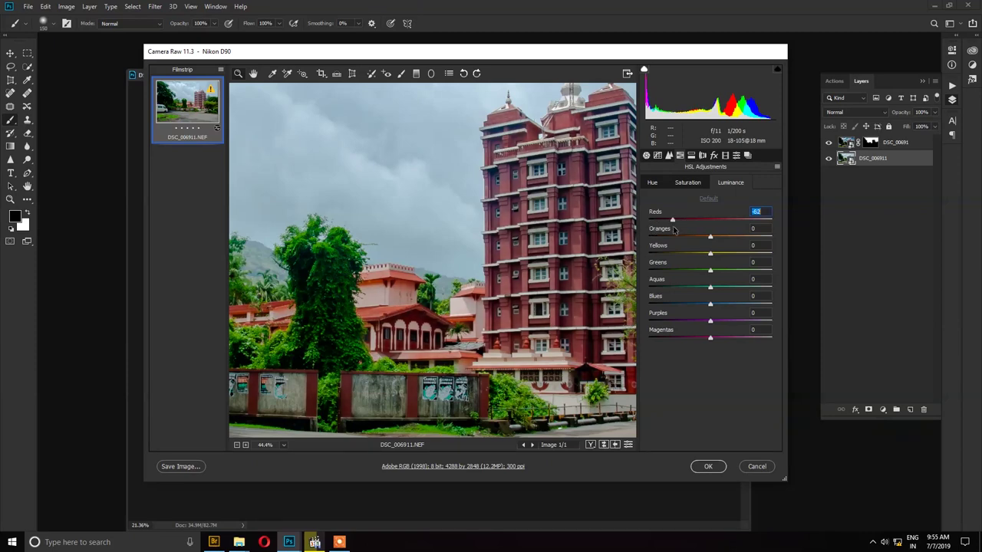
left_click_drag(649, 221, 770, 230)
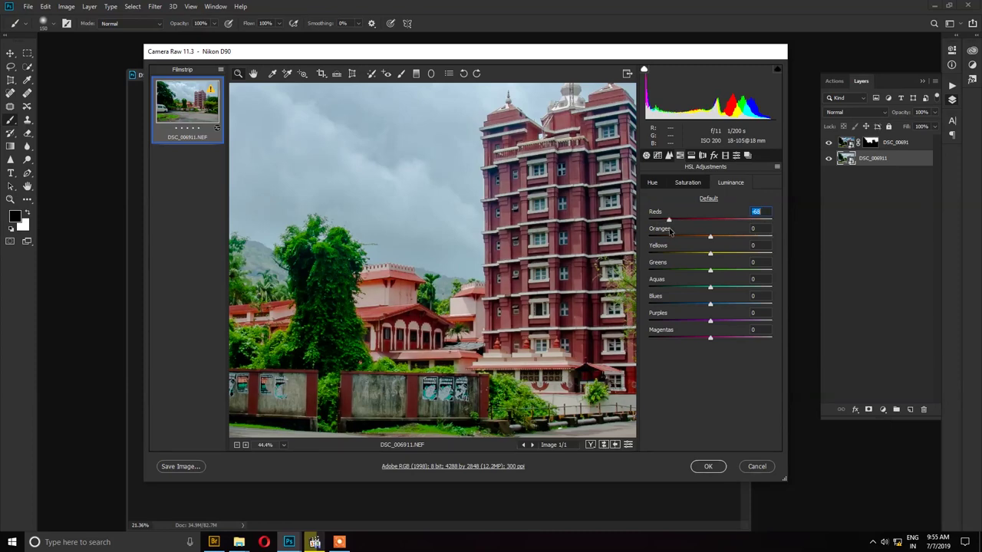
mouse_move(770, 231)
left_mouse_down()
mouse_move(646, 244)
mouse_move(691, 240)
mouse_move(758, 272)
mouse_move(685, 290)
mouse_move(706, 288)
mouse_move(700, 306)
mouse_move(635, 309)
left_mouse_up()
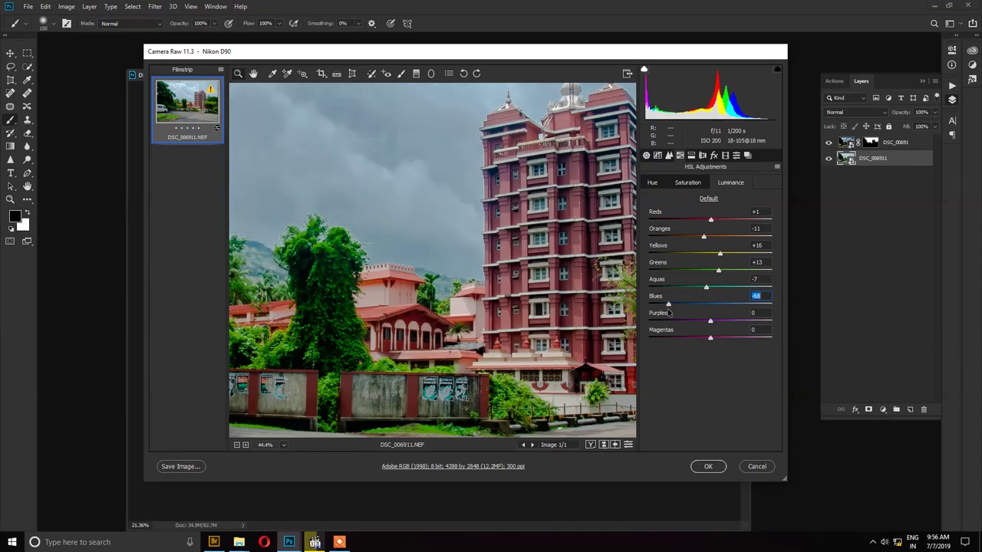
left_click_drag(629, 312, 692, 309)
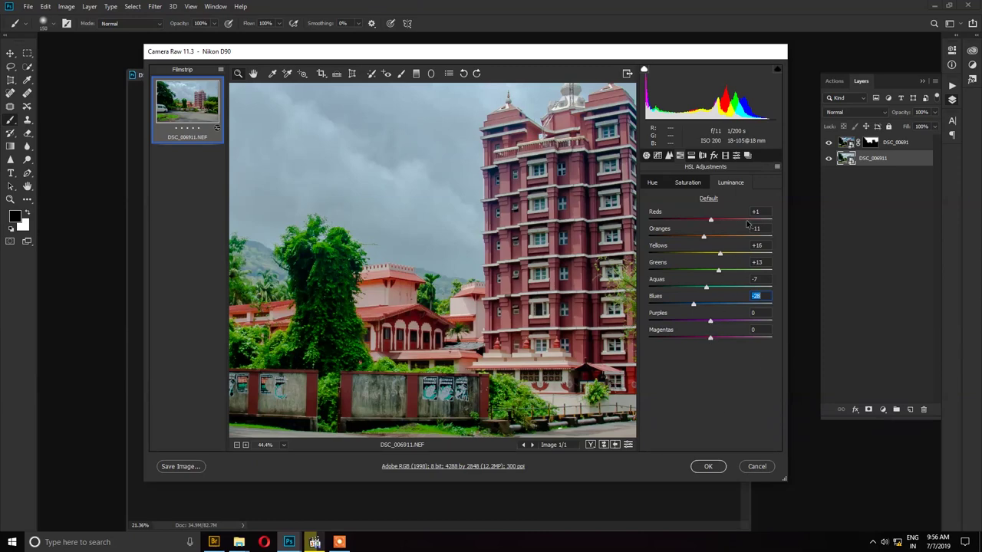
left_click(691, 155)
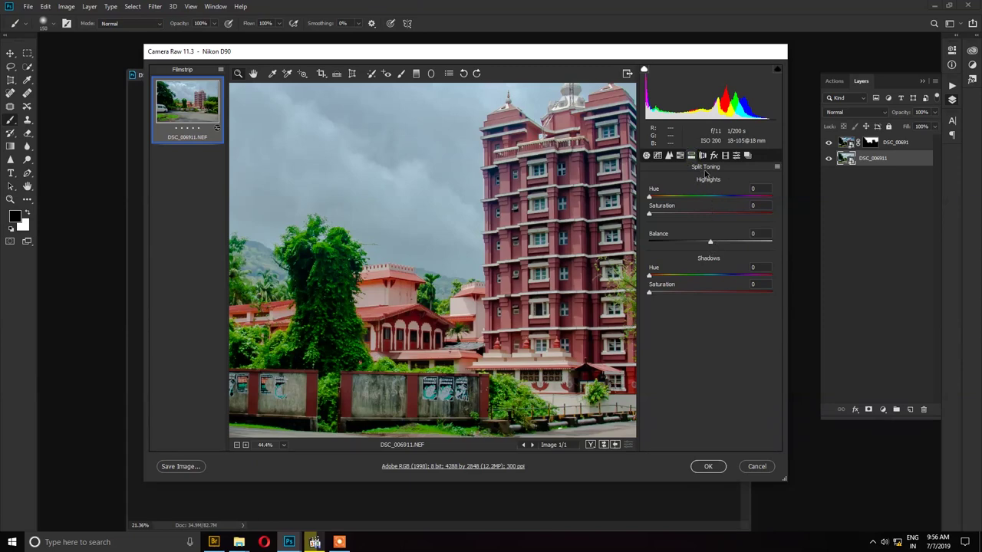
- Set Split Toning Balance to +10, trial teal highlight tints, then reset highlight Hue and Saturation to 0
left_click_drag(710, 244, 715, 244)
mouse_move(649, 197)
left_mouse_down()
mouse_move(684, 197)
mouse_move(681, 213)
mouse_move(771, 214)
left_mouse_up()
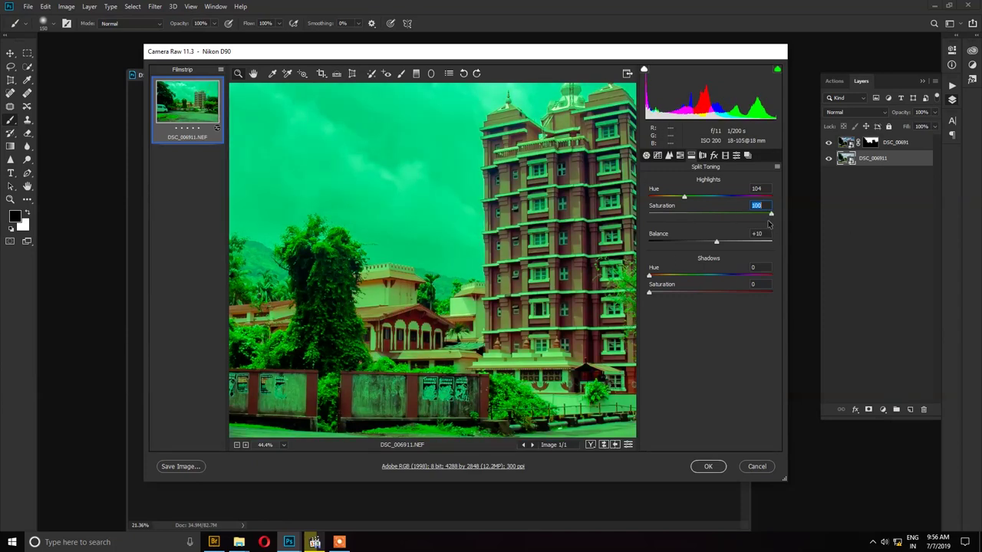
left_click_drag(771, 215, 773, 225)
mouse_move(773, 225)
left_mouse_down()
mouse_move(716, 222)
mouse_move(713, 206)
mouse_move(677, 201)
mouse_move(723, 204)
mouse_move(697, 219)
left_mouse_up()
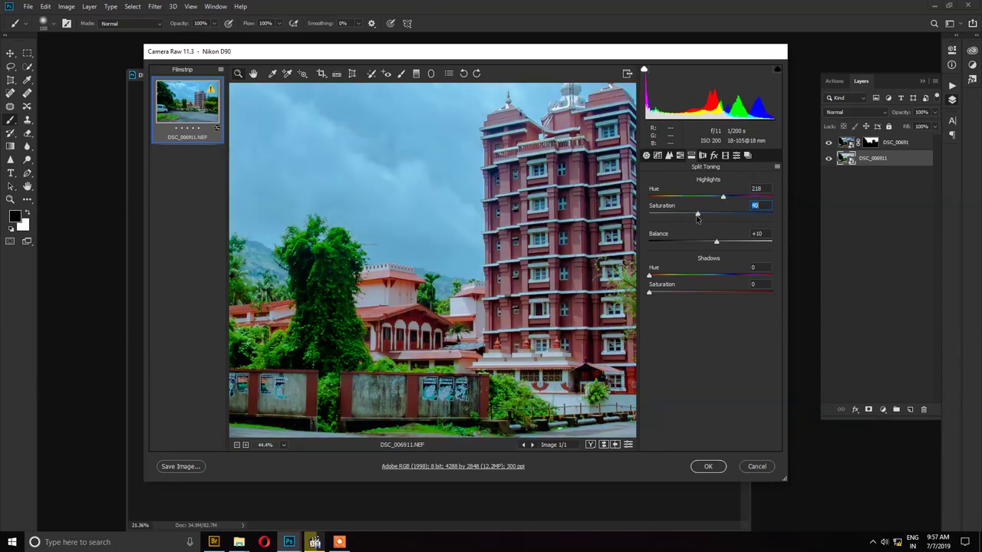
mouse_move(698, 217)
left_mouse_down()
mouse_move(707, 215)
mouse_move(684, 198)
left_mouse_up()
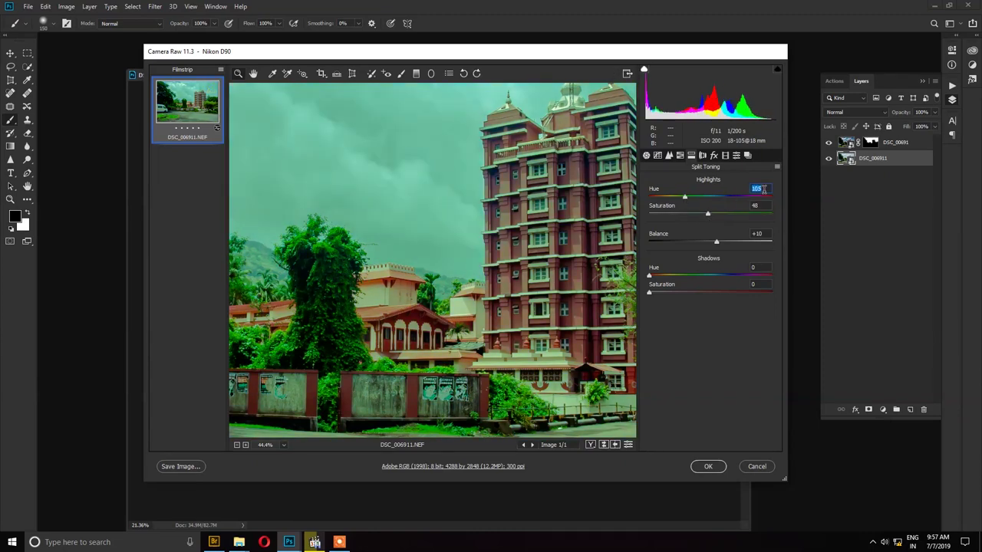
type("0")
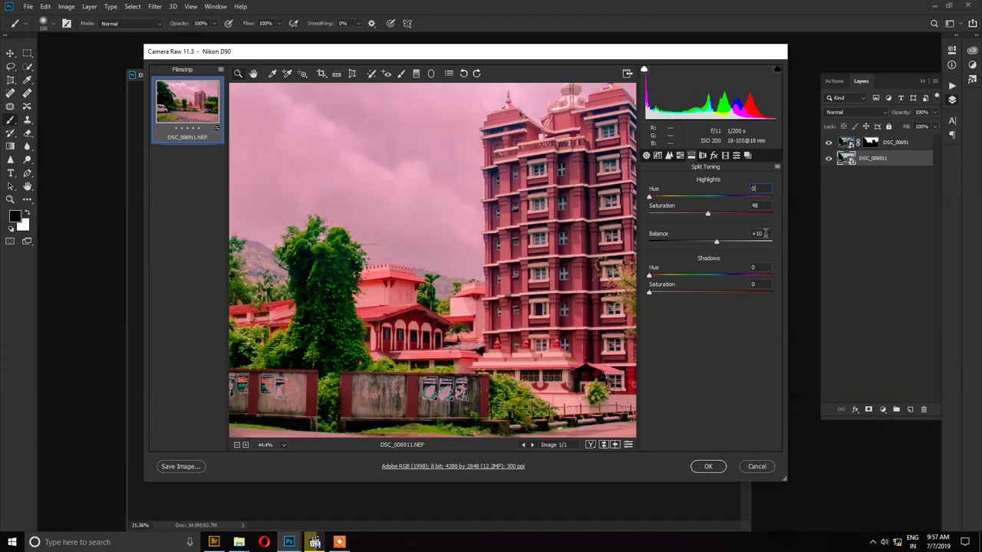
double_click(764, 206)
type("0")
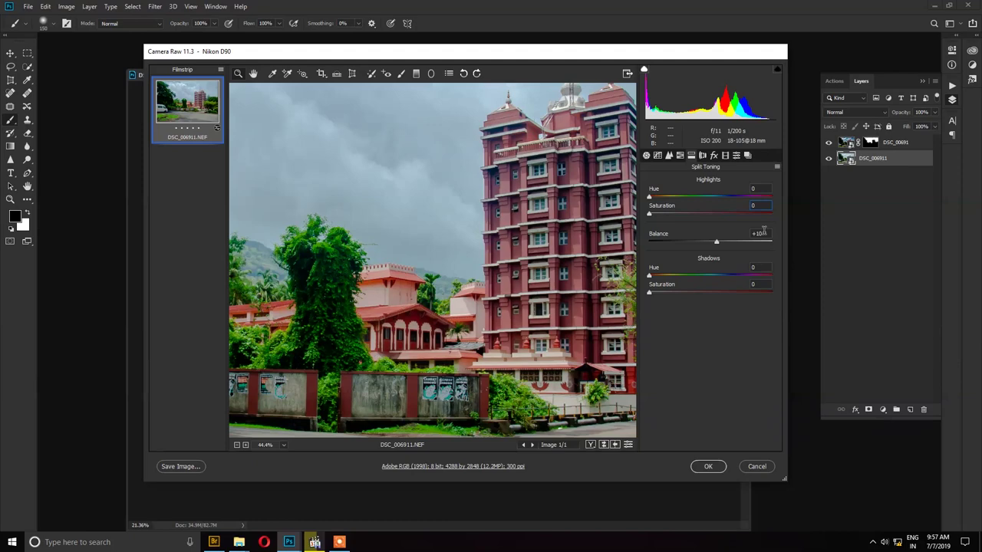
left_click(703, 155)
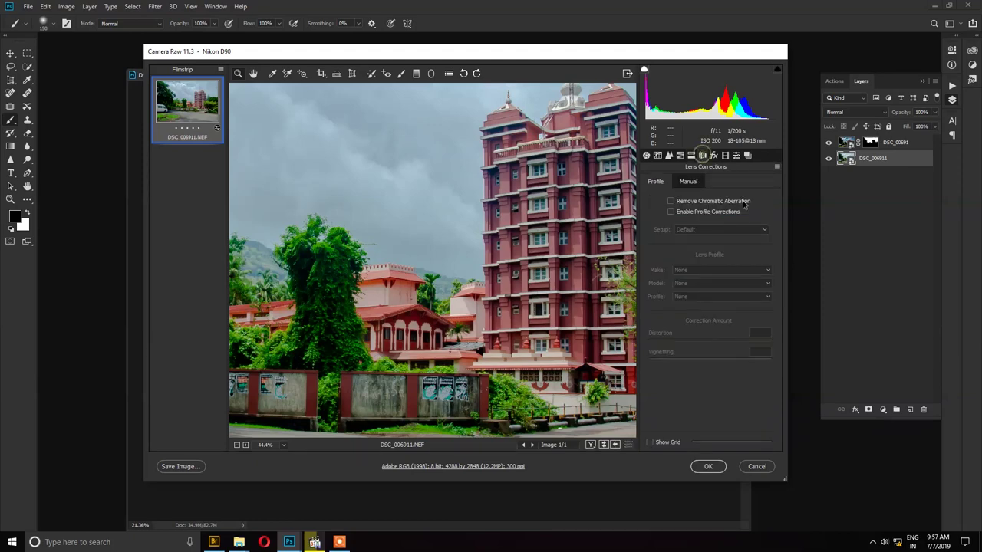
- Enable the Nikon AF-S DX NIKKOR 18-105 profile correction, comparing it on and off in a fitted preview
left_click(697, 203)
left_click(695, 213)
left_click(691, 213)
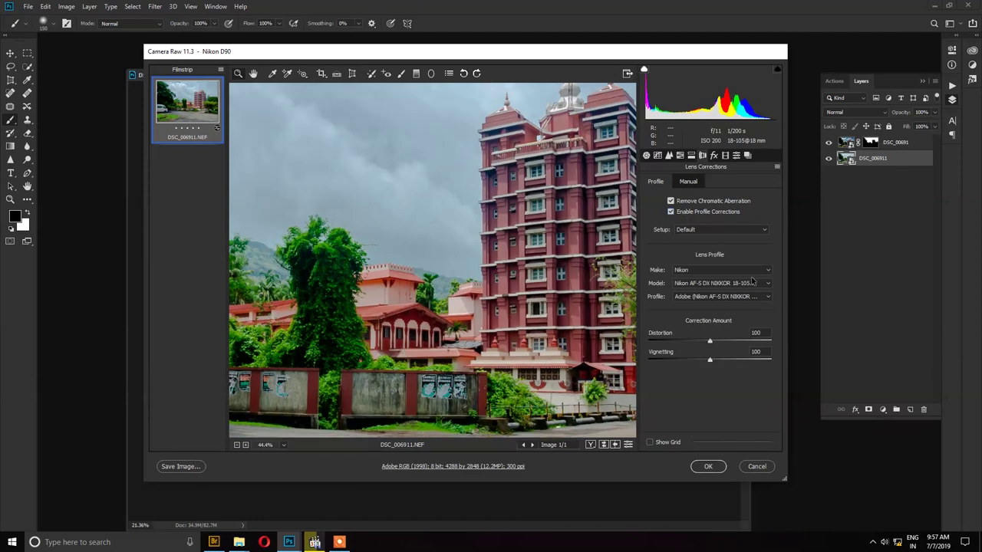
left_click(284, 445)
left_click(303, 418)
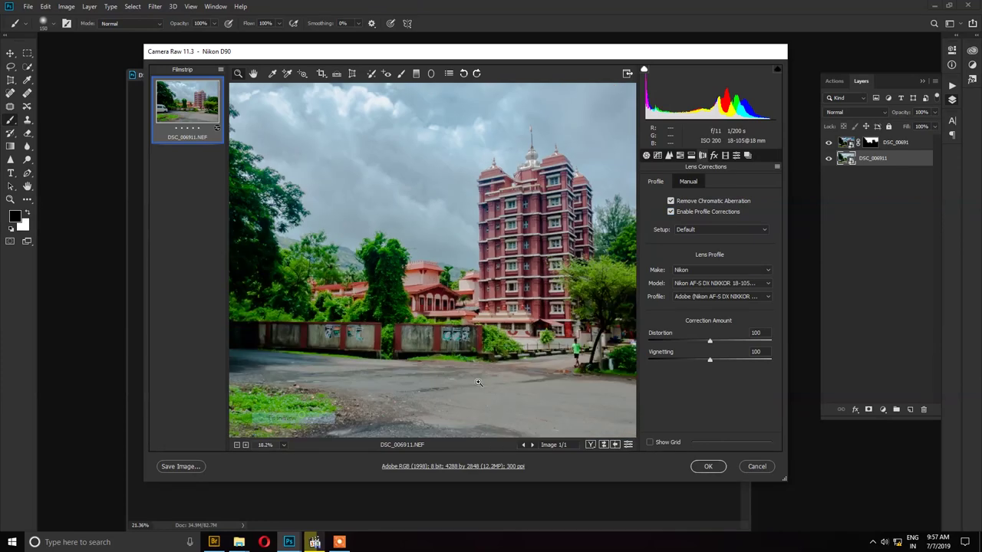
left_click(673, 212)
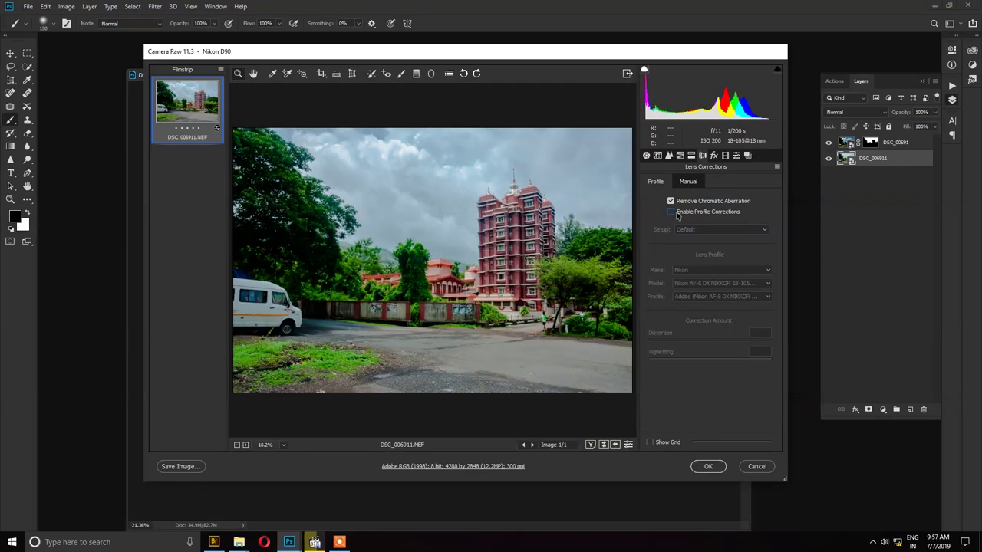
left_click(675, 213)
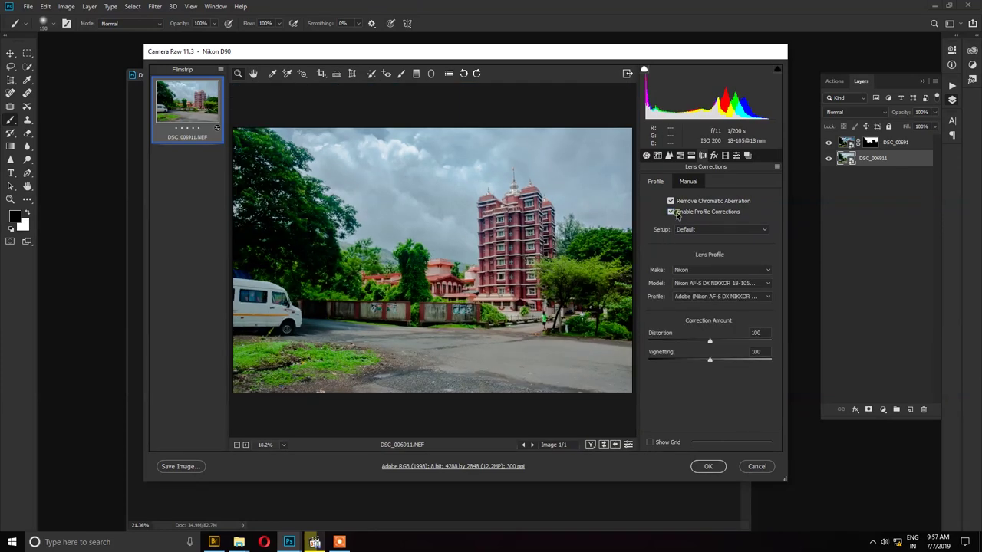
left_click(676, 215)
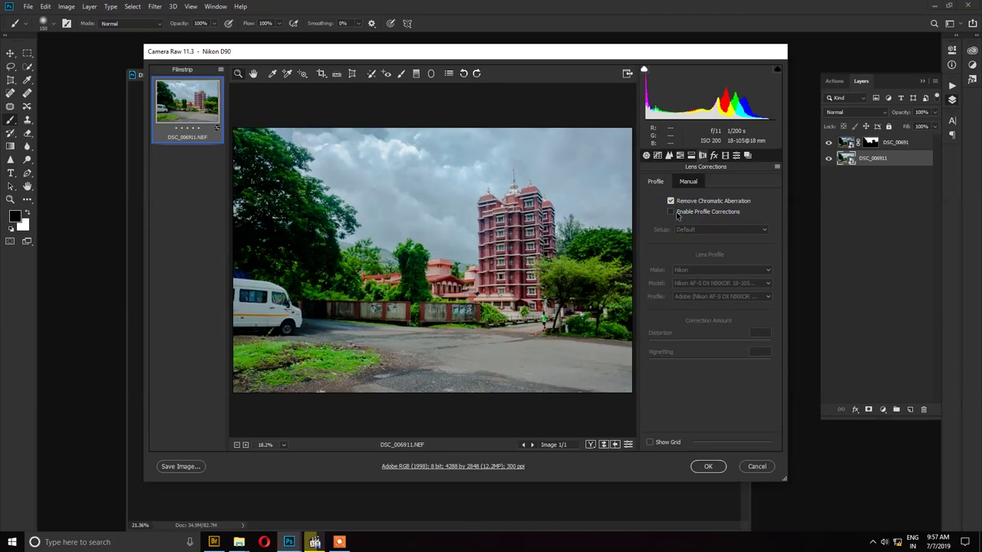
left_click(676, 216)
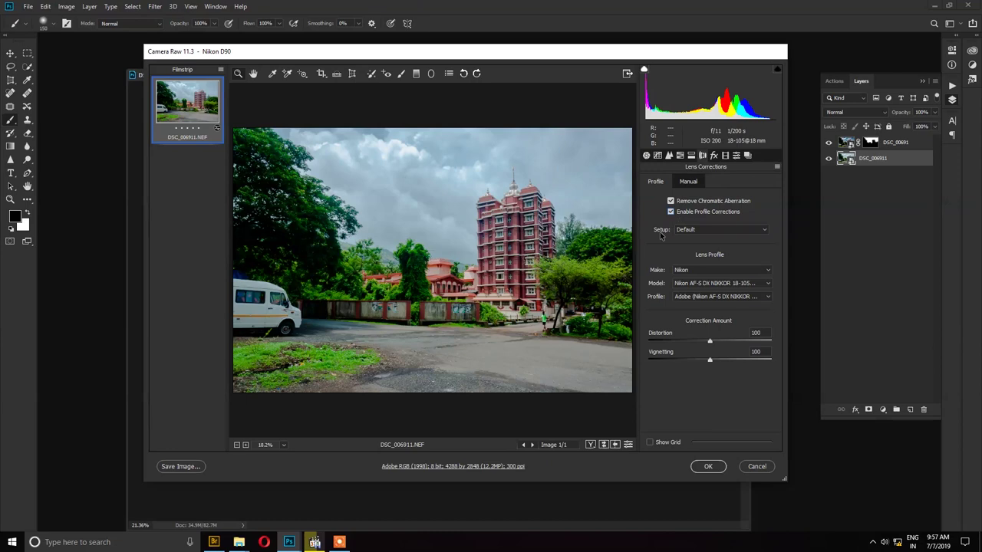
left_click(671, 213)
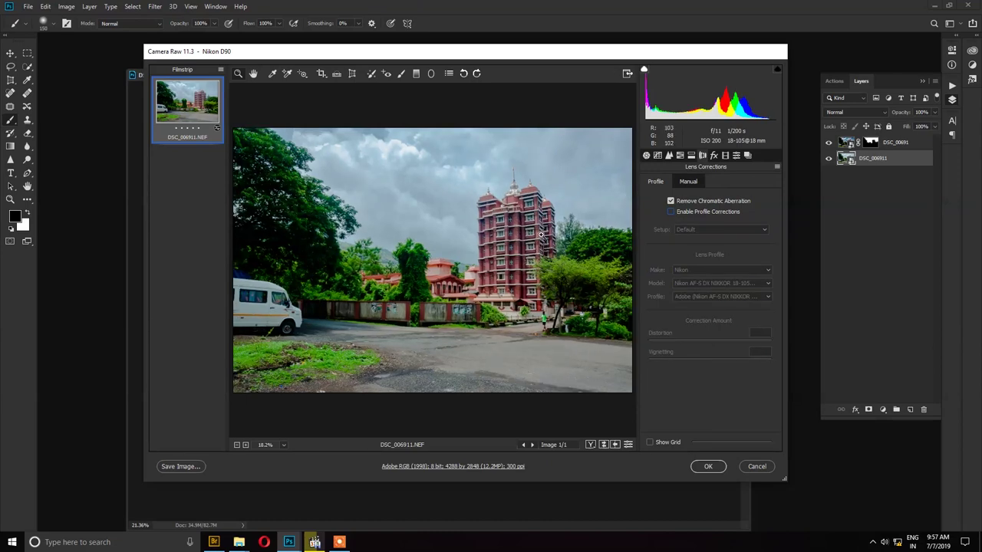
left_click(671, 213)
left_click(671, 212)
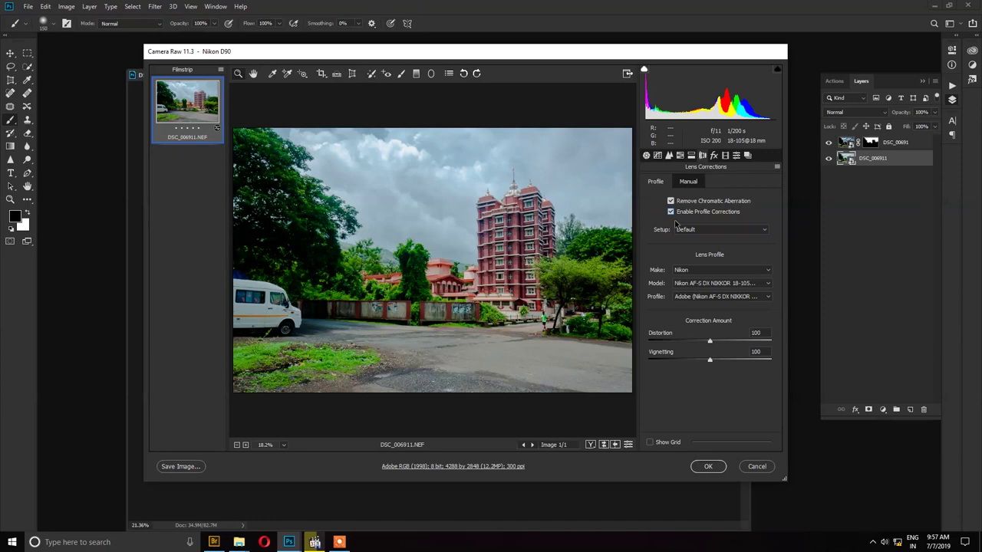
- Zoom to 100% on the red building and test grain amounts and sizes, ending with Amount 0
left_click(713, 155)
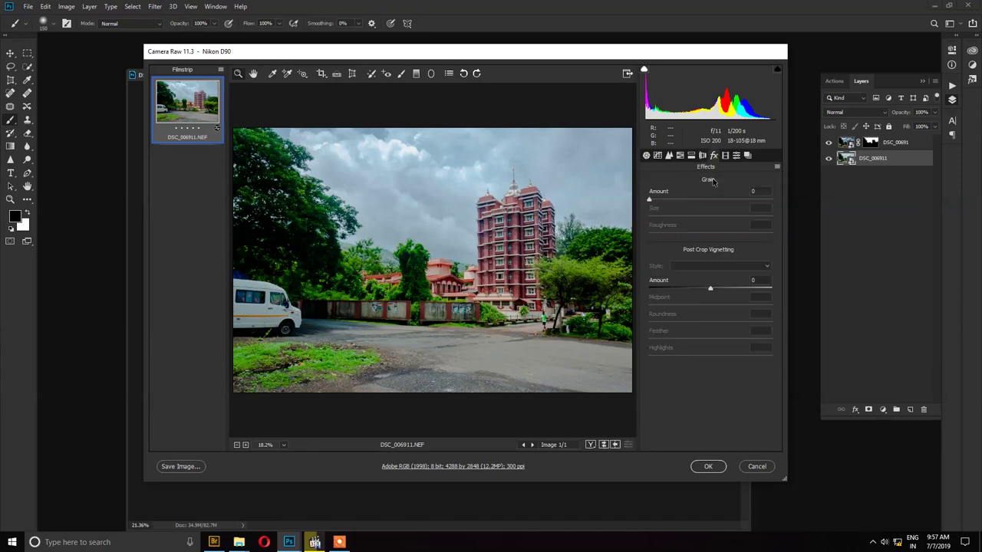
left_click_drag(505, 243, 435, 193)
left_click(687, 200)
left_click(750, 201)
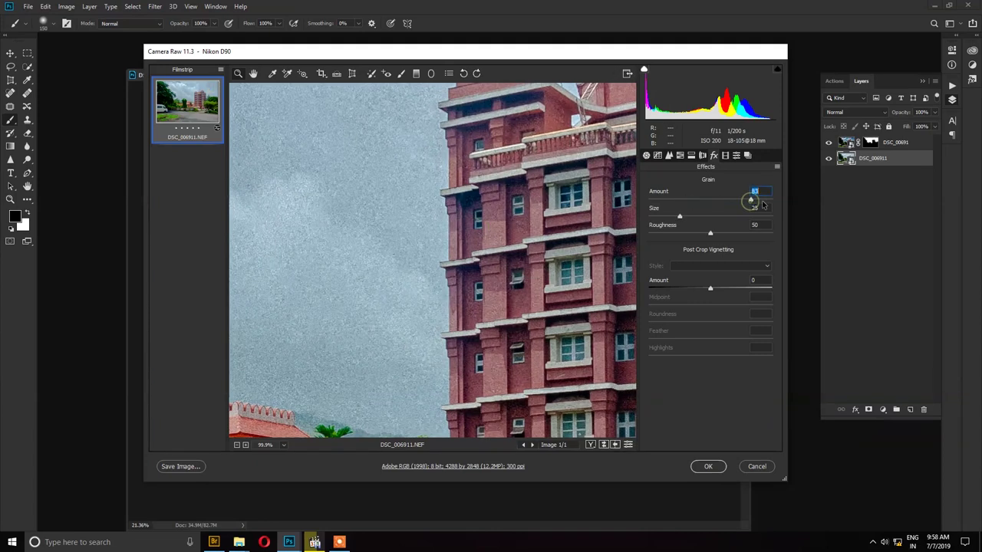
left_click(668, 200)
left_click(699, 200)
left_click(741, 200)
mouse_move(707, 216)
left_mouse_down()
mouse_move(731, 216)
mouse_move(692, 217)
left_mouse_up()
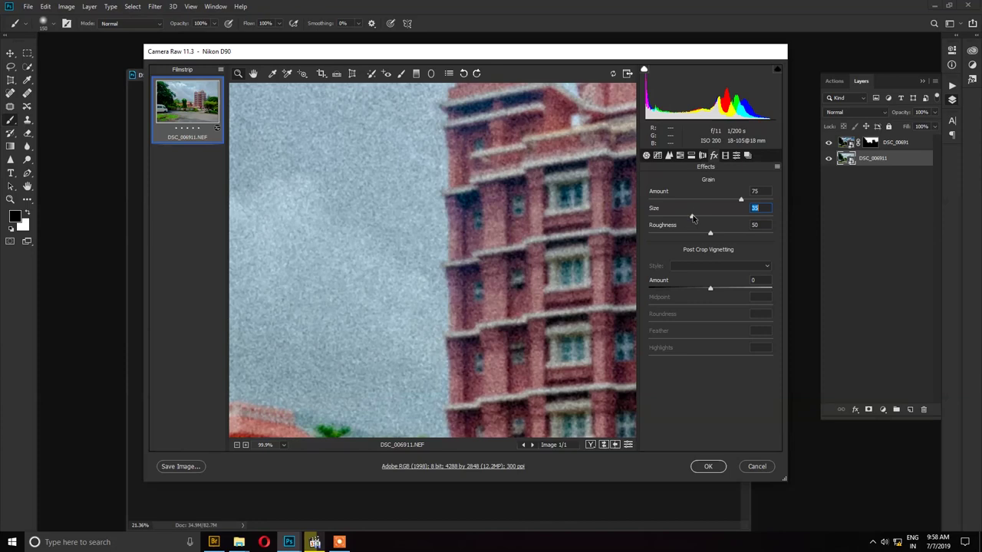
left_click_drag(691, 218, 649, 216)
left_click_drag(741, 201, 633, 207)
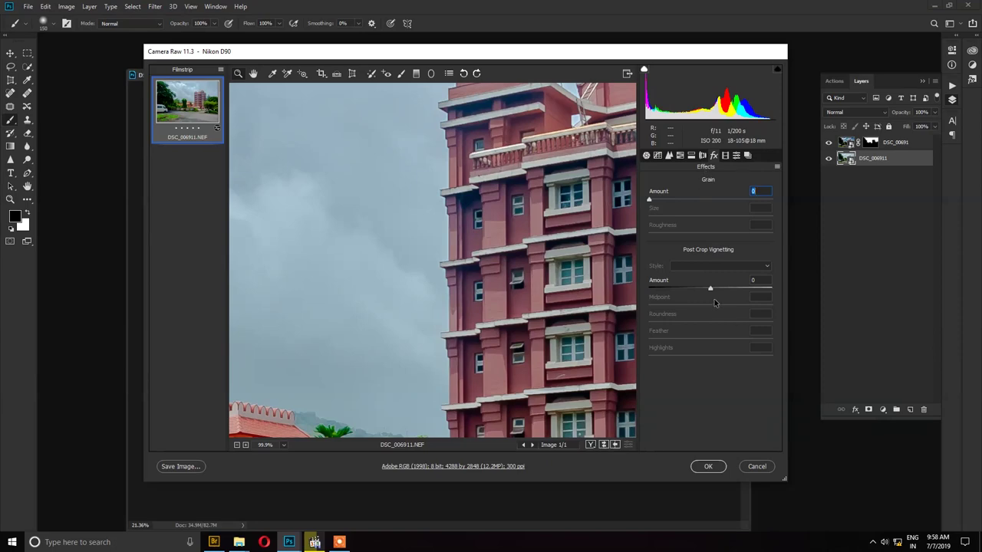
left_click(283, 445)
- Apply a post-crop vignette of Amount -28, Midpoint 59, Roundness -46, Feather 67 in the fitted preview
left_click(282, 418)
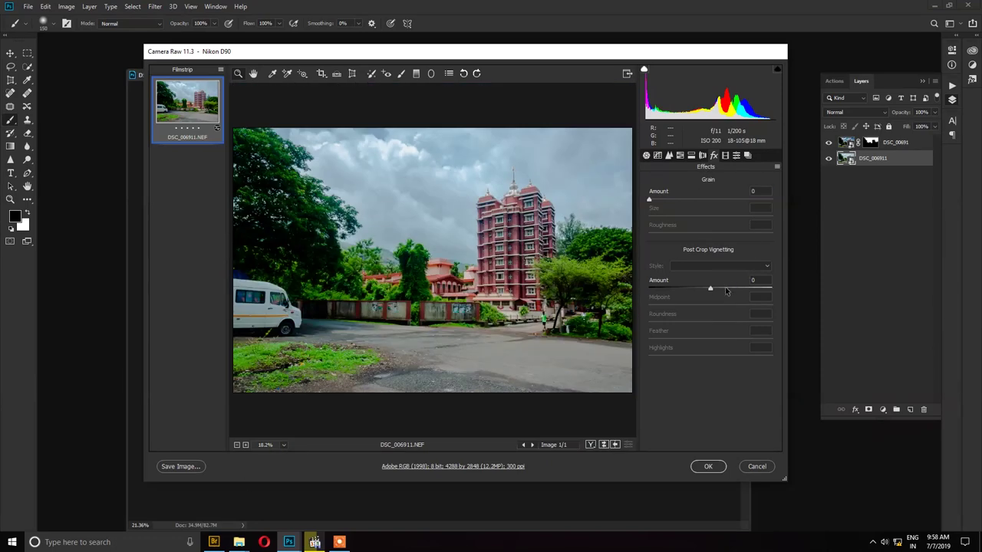
left_click_drag(710, 290, 650, 290)
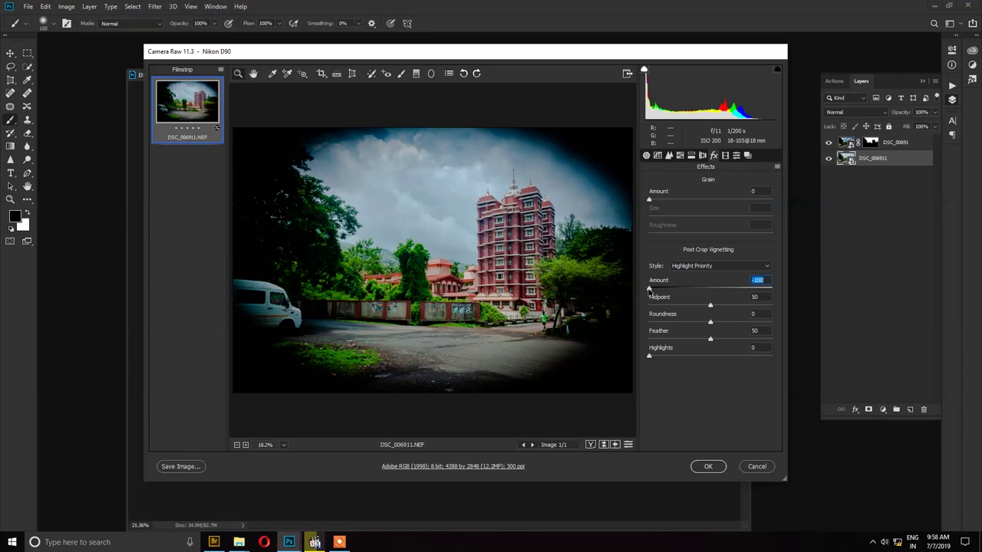
mouse_move(649, 290)
left_mouse_down()
mouse_move(774, 298)
mouse_move(691, 292)
left_mouse_up()
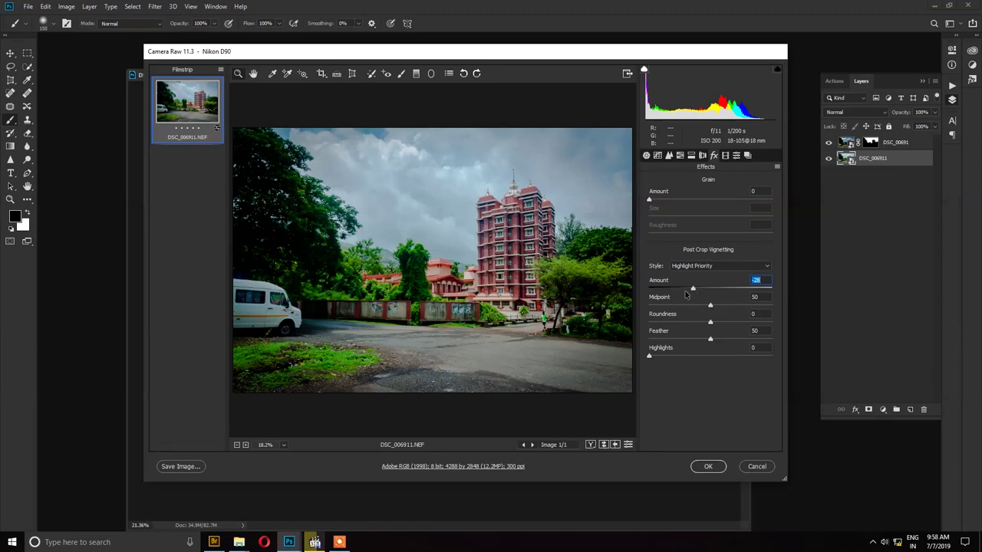
mouse_move(710, 307)
left_mouse_down()
mouse_move(682, 306)
mouse_move(721, 307)
mouse_move(650, 323)
mouse_move(671, 338)
mouse_move(742, 339)
mouse_move(731, 343)
left_mouse_up()
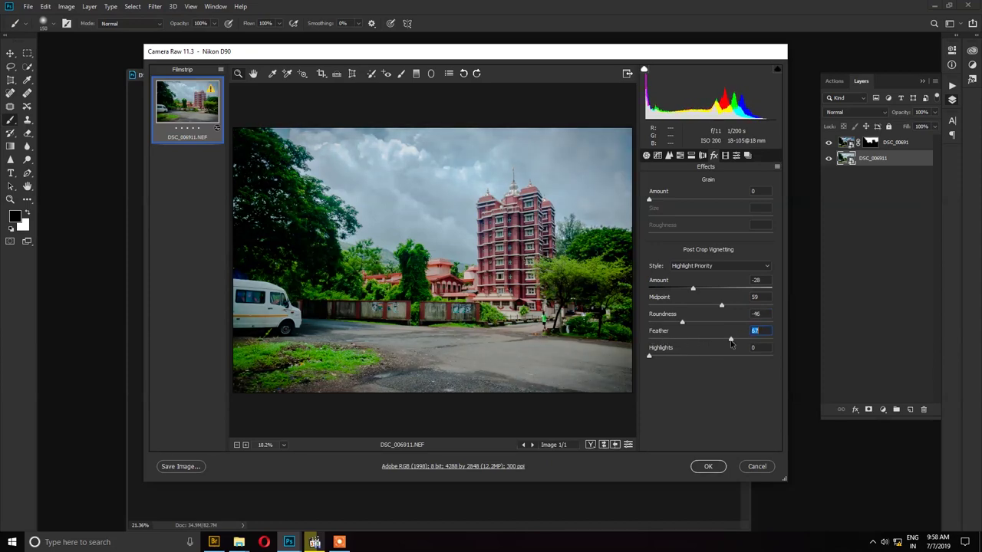
mouse_move(652, 356)
left_mouse_down()
mouse_move(675, 359)
mouse_move(642, 360)
left_mouse_up()
- Keep process Version 5 and test Shadows Tint values, setting it back to 0
left_click(725, 155)
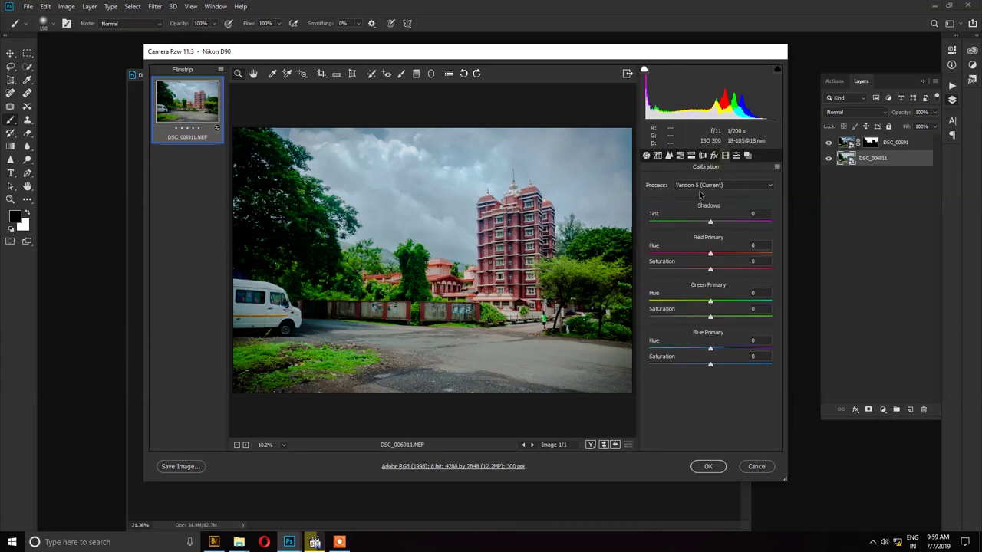
left_click(704, 185)
left_click(755, 188)
left_click_drag(711, 223, 666, 223)
left_click_drag(667, 222, 704, 223)
left_click_drag(704, 223, 778, 233)
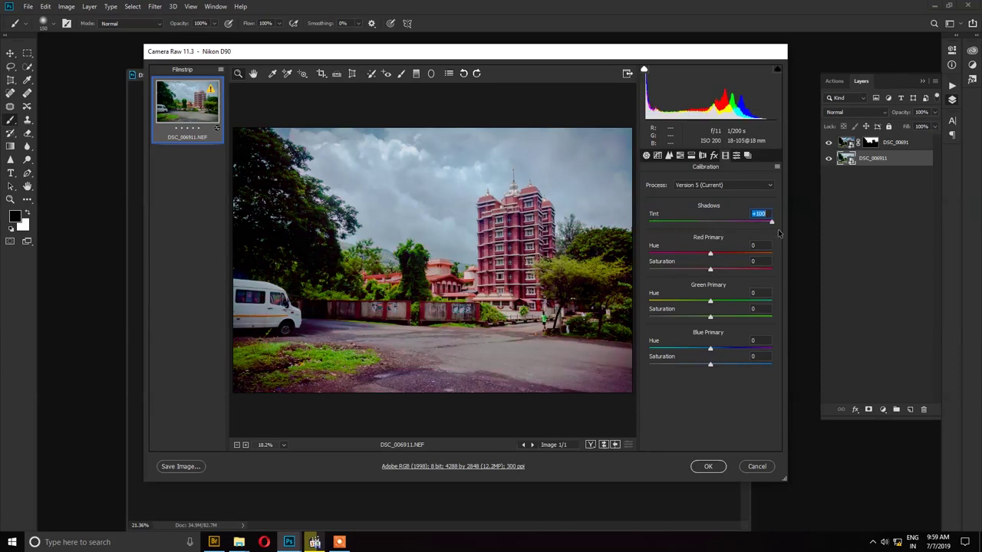
type("12")
key("Return")
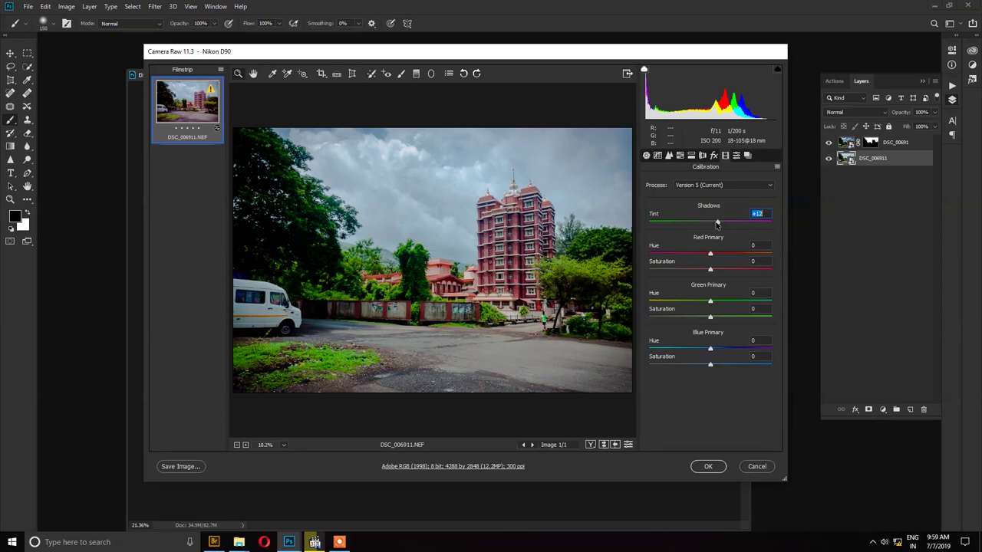
type("0")
- Test a Red Primary Hue shift, then reset it to 0
mouse_move(710, 254)
left_mouse_down()
mouse_move(753, 255)
mouse_move(627, 253)
left_mouse_up()
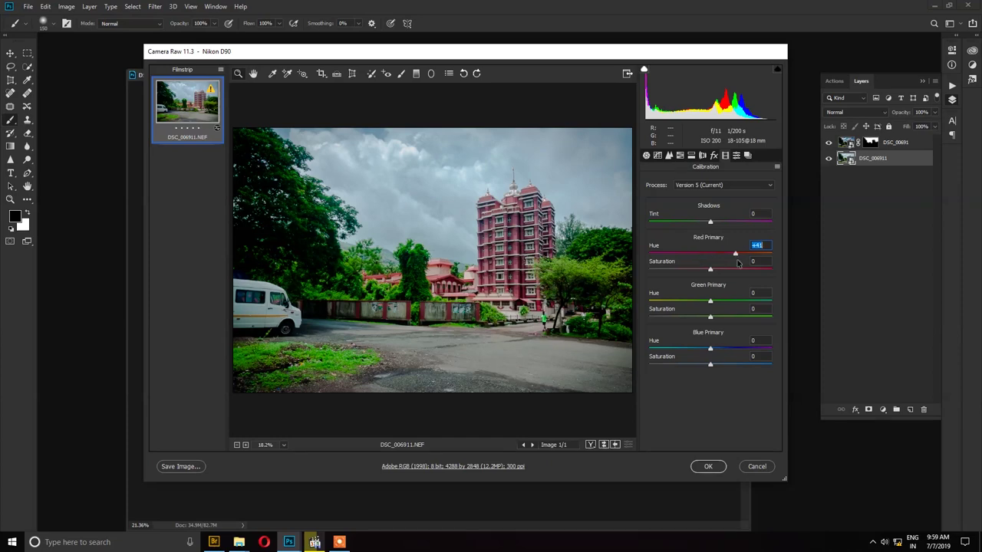
left_click_drag(627, 254, 714, 254)
type("0")
left_click(736, 155)
- Preview the Creative and B&W presets, from Desaturated Contrast through Cross Process
left_click(690, 204)
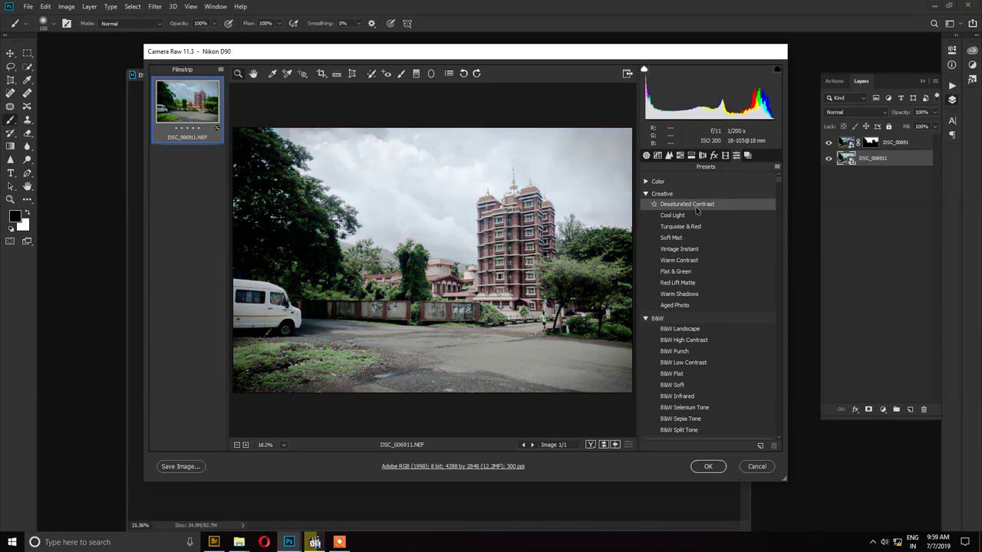
left_click(680, 226)
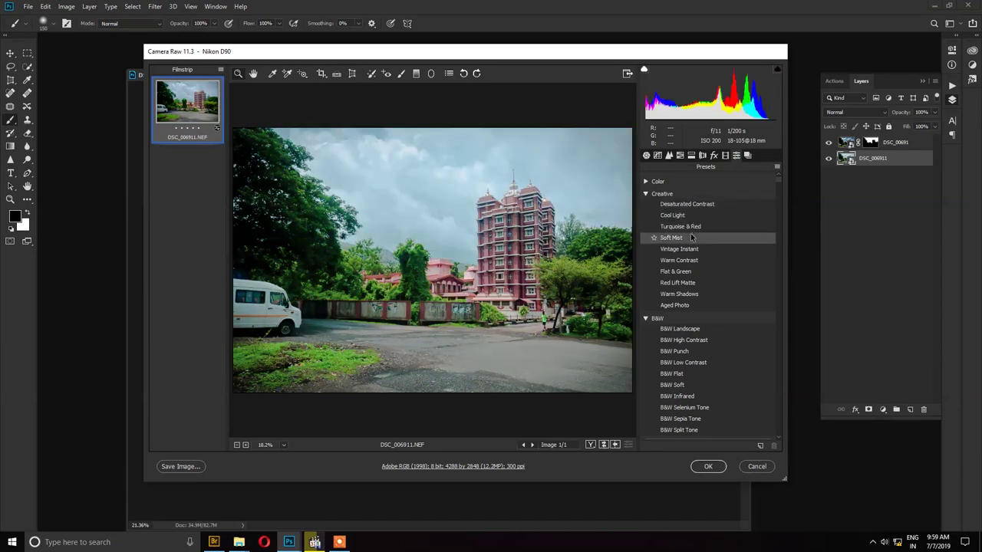
left_click(692, 238)
left_click(690, 249)
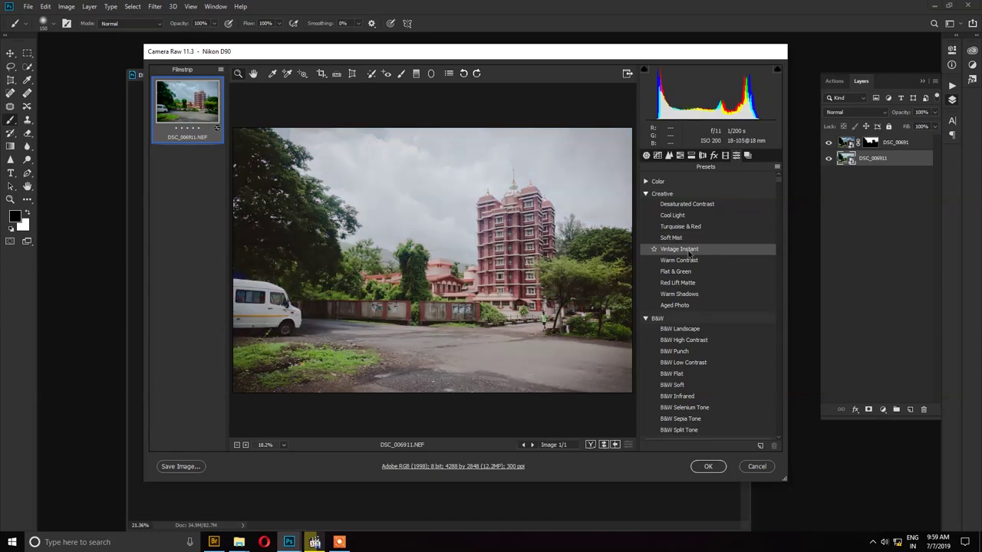
left_click(692, 262)
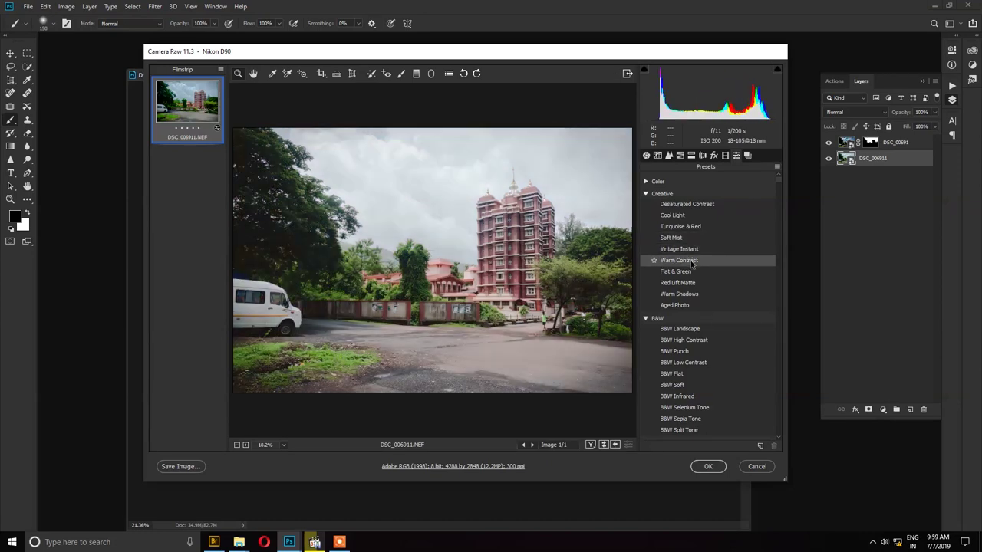
left_click(692, 272)
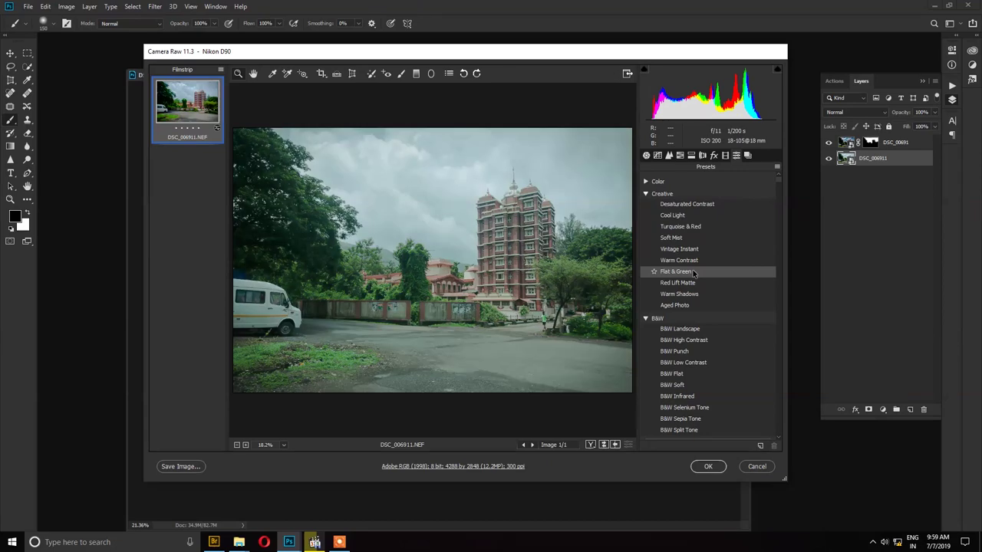
left_click(692, 282)
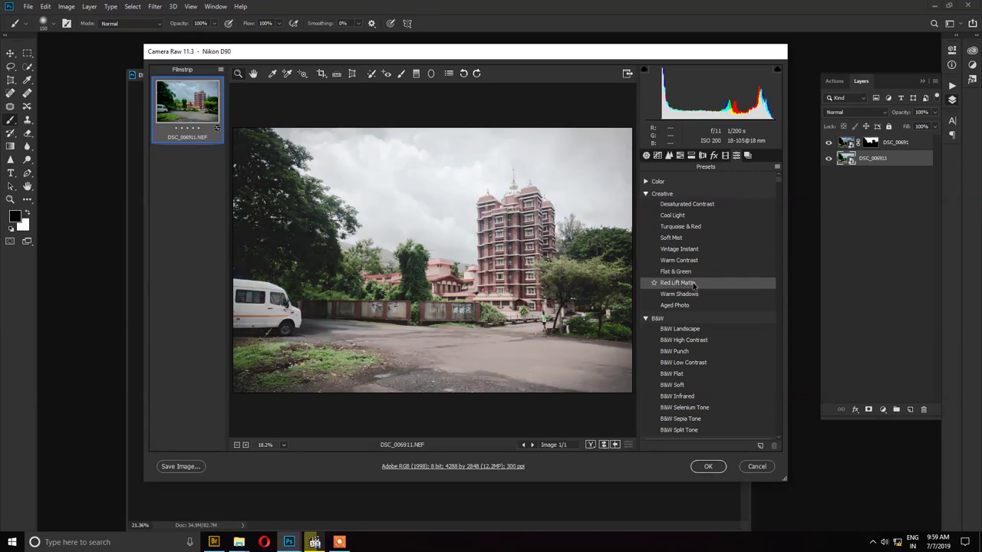
left_click(695, 295)
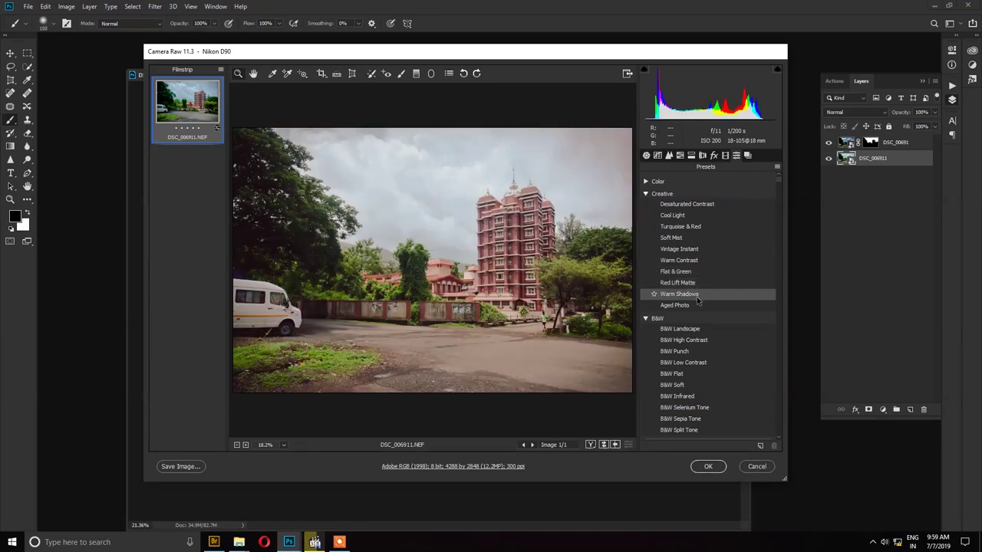
left_click(693, 306)
left_click(693, 328)
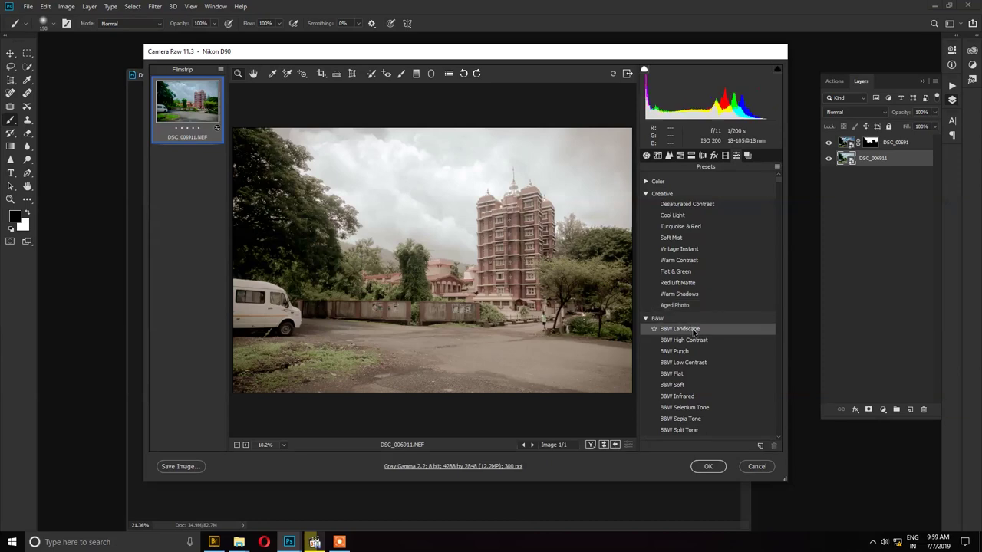
left_click(694, 362)
left_click(694, 374)
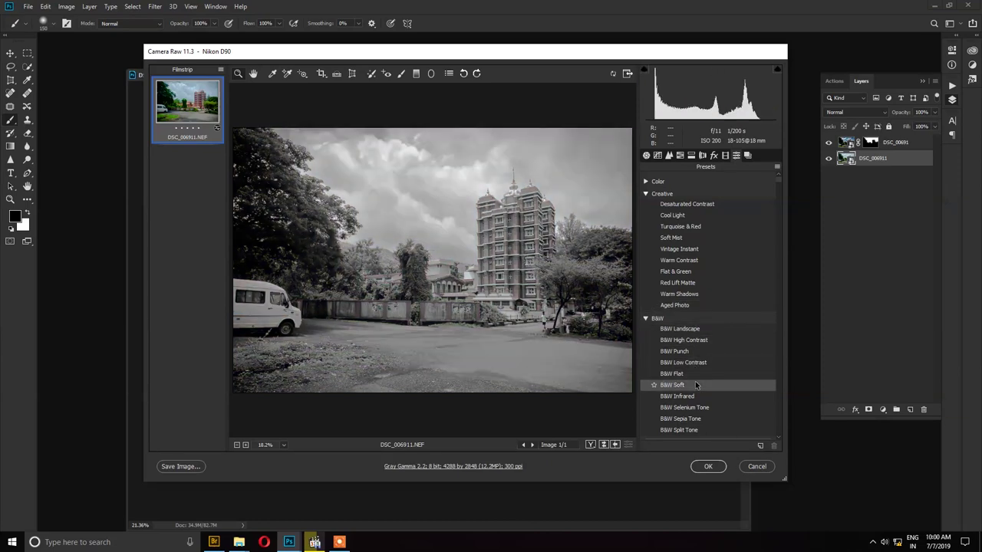
scroll(699, 356, "down", 3)
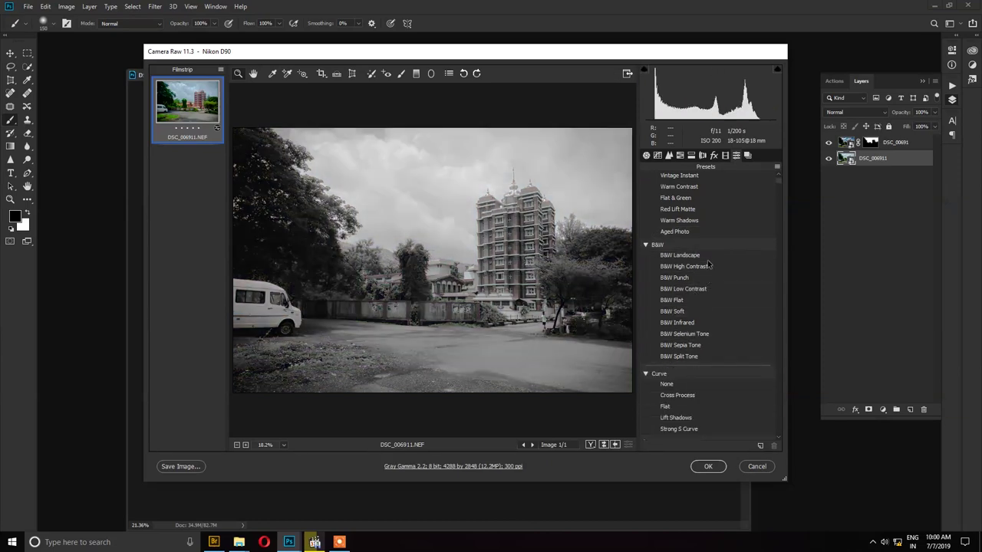
left_click(700, 357)
left_click(699, 396)
scroll(700, 397, "down", 4)
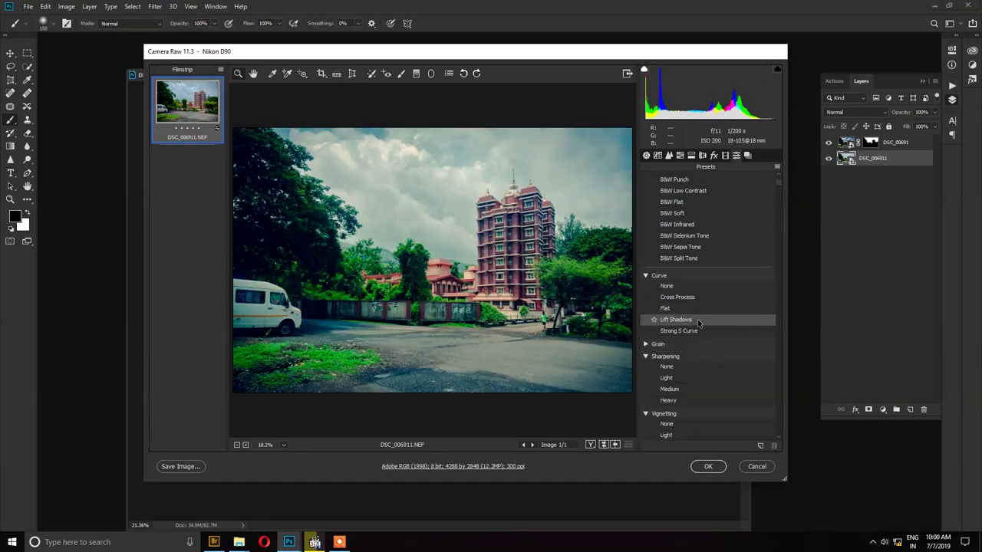
- Apply the Strong S Curve preset, then the Medium and Heavy sharpening presets
left_click(699, 331)
scroll(701, 352, "down", 1)
left_click(702, 367)
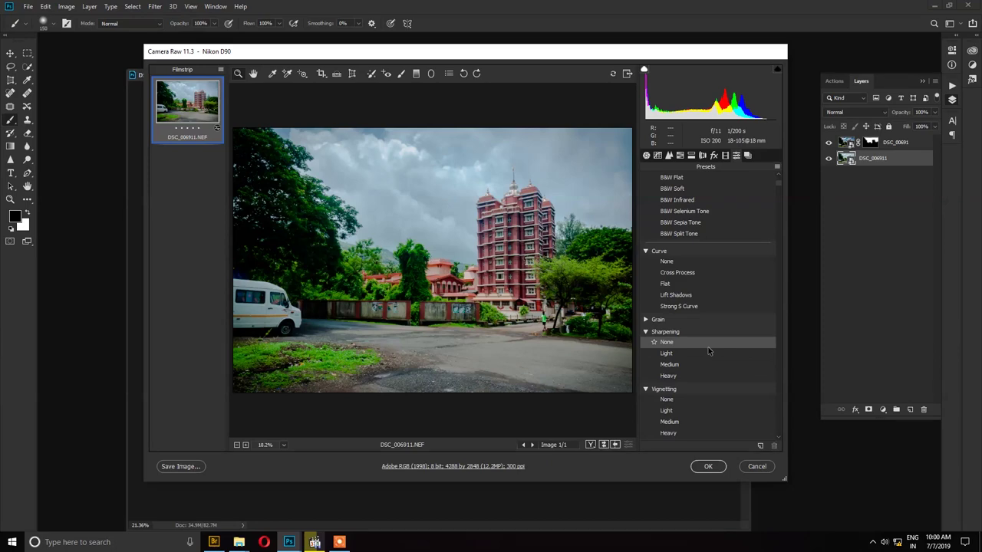
left_click(708, 353)
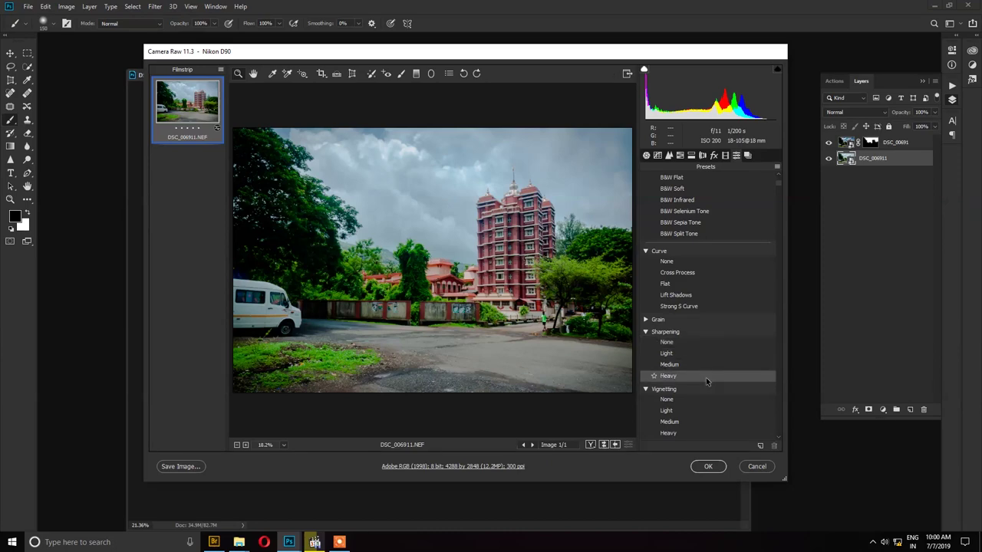
scroll(705, 377, "down", 1)
left_click(705, 378)
- Apply the Color > Natural preset from the Presets list
scroll(703, 403, "down", 1)
scroll(703, 407, "down", 2)
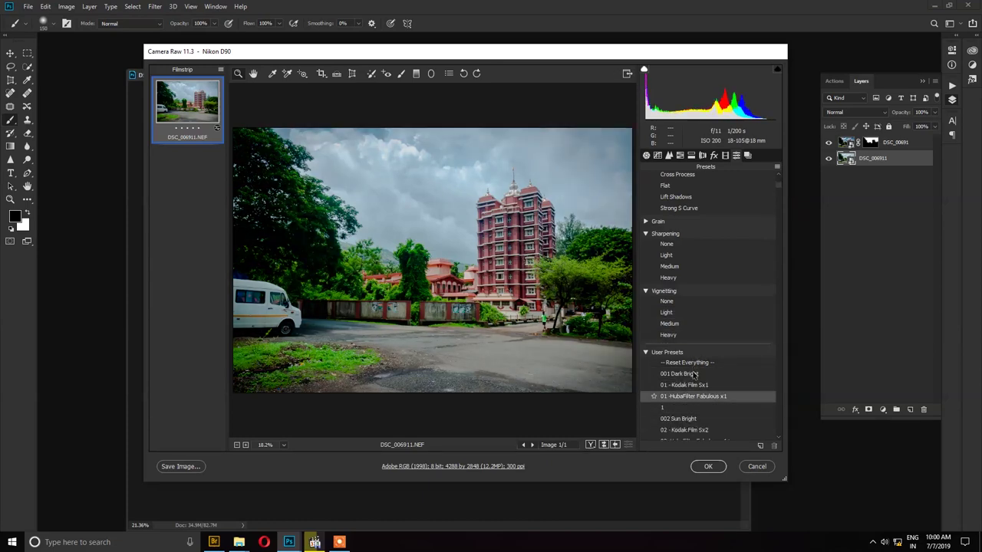
scroll(695, 375, "down", 4)
scroll(698, 291, "down", 2)
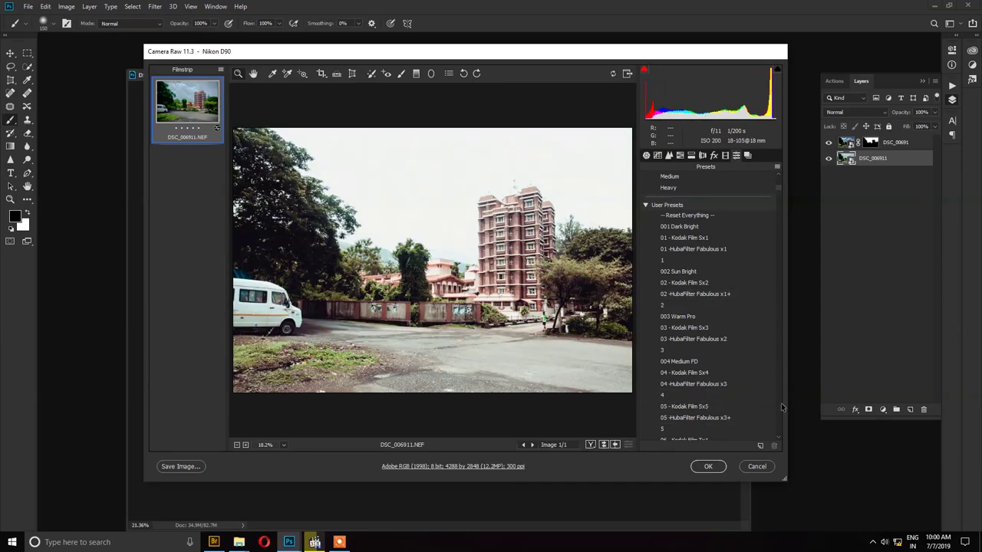
scroll(776, 195, "up", 10)
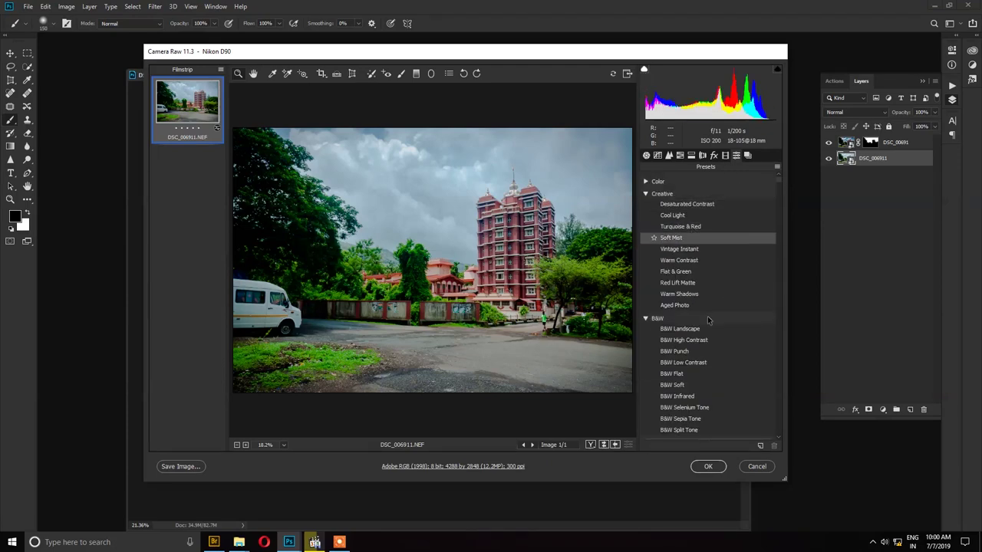
left_click(644, 182)
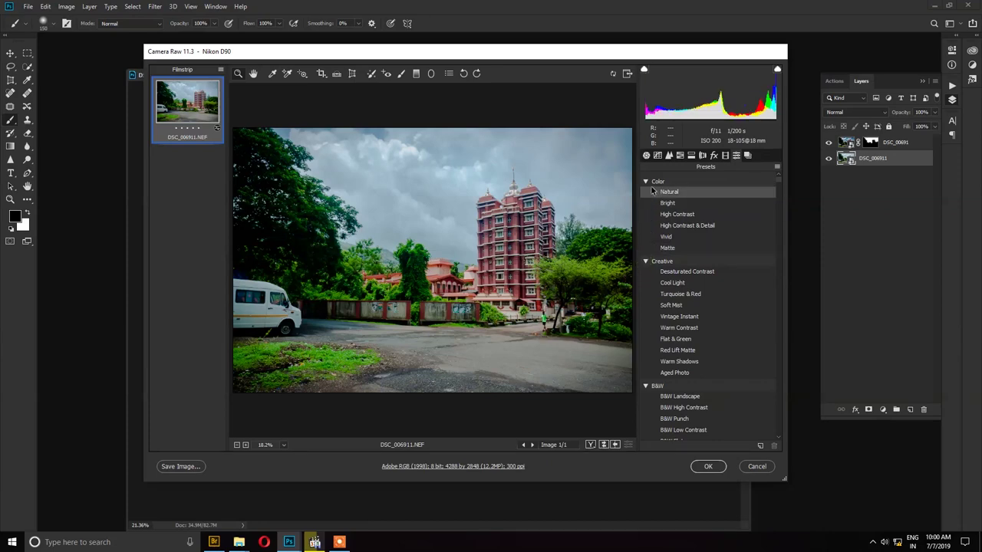
left_click(668, 191)
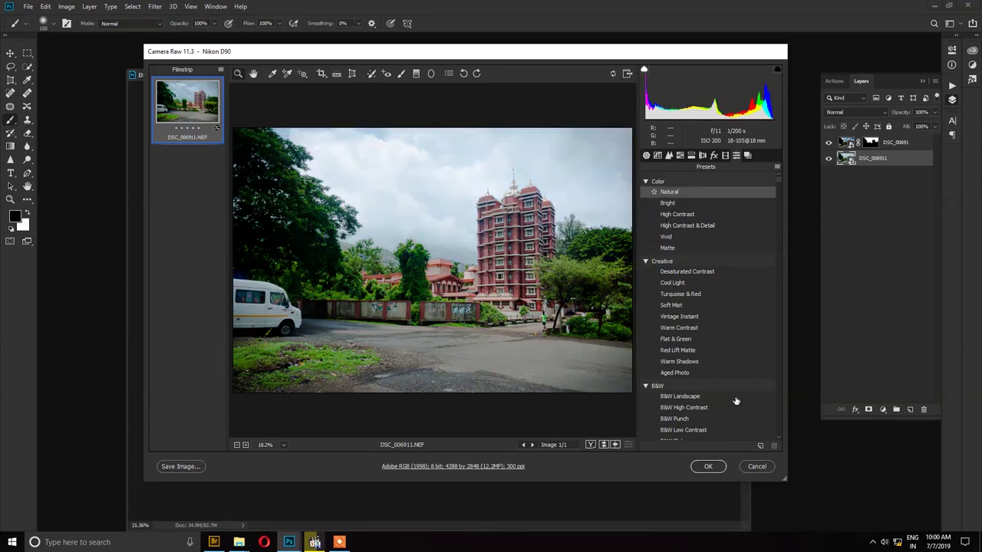
- Collapse the Color, Creative and B&W groups, set Curve to None, and apply the Camera Raw edits
left_click(645, 181)
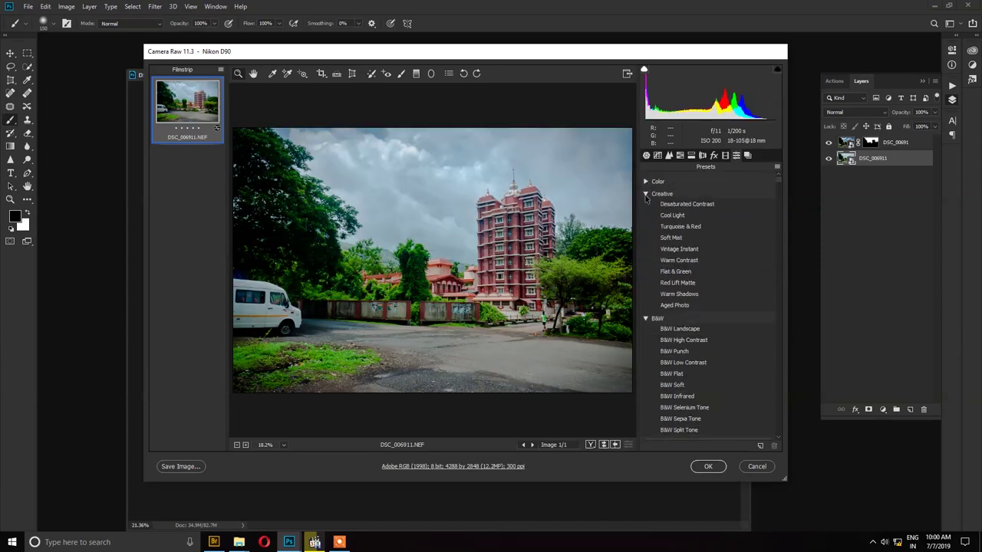
left_click(645, 193)
left_click(645, 205)
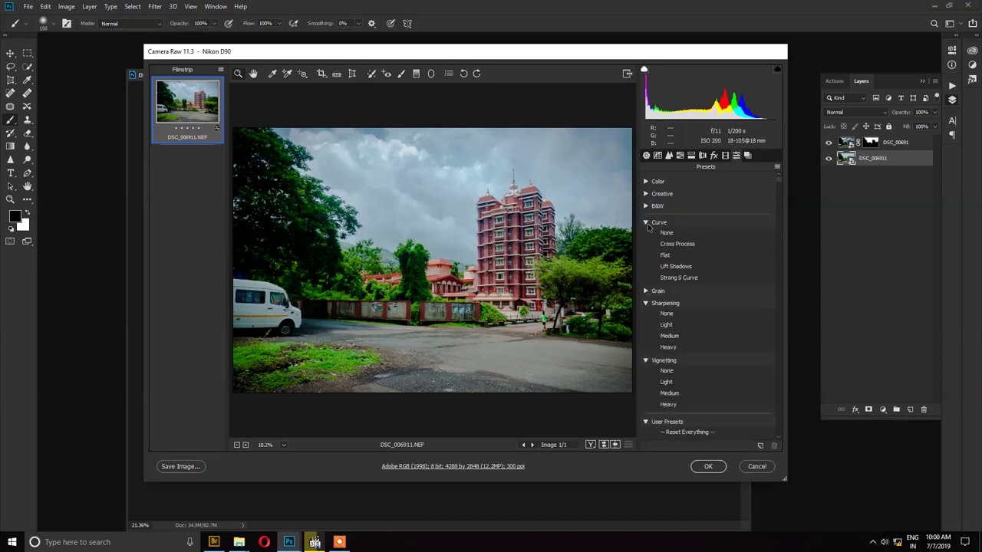
left_click(723, 236)
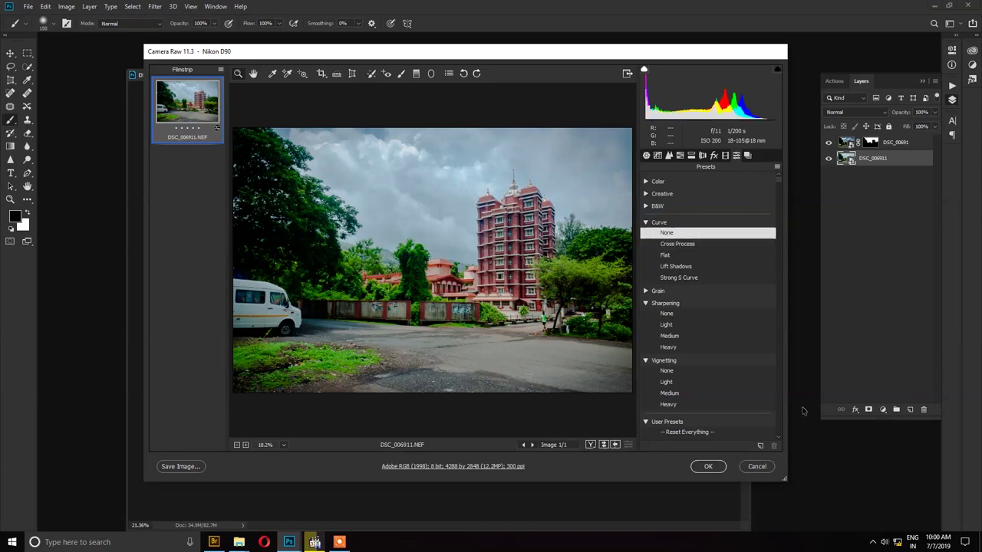
left_click(707, 468)
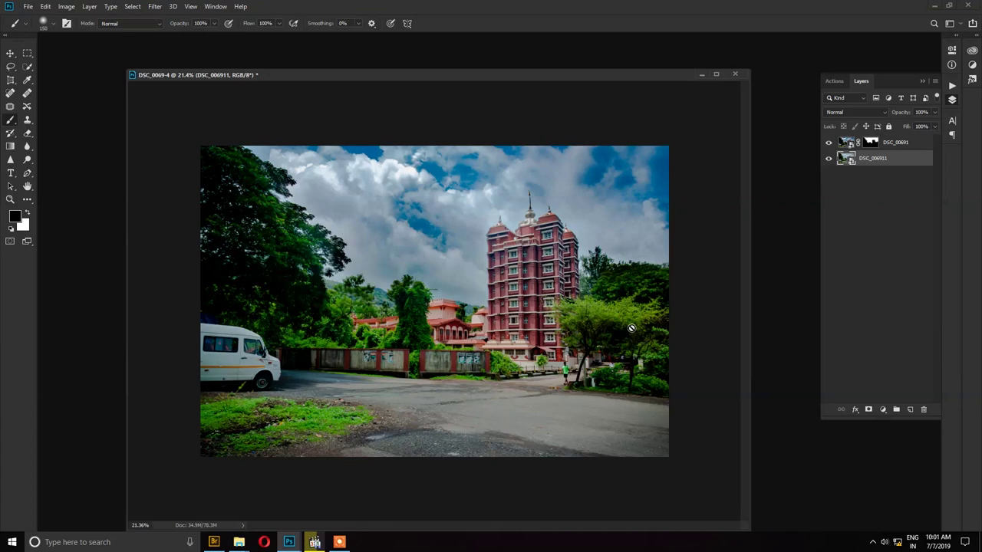
- Zoom out on the regraded high-rise photo and reposition its document window for saving
scroll(659, 196, "down", 1)
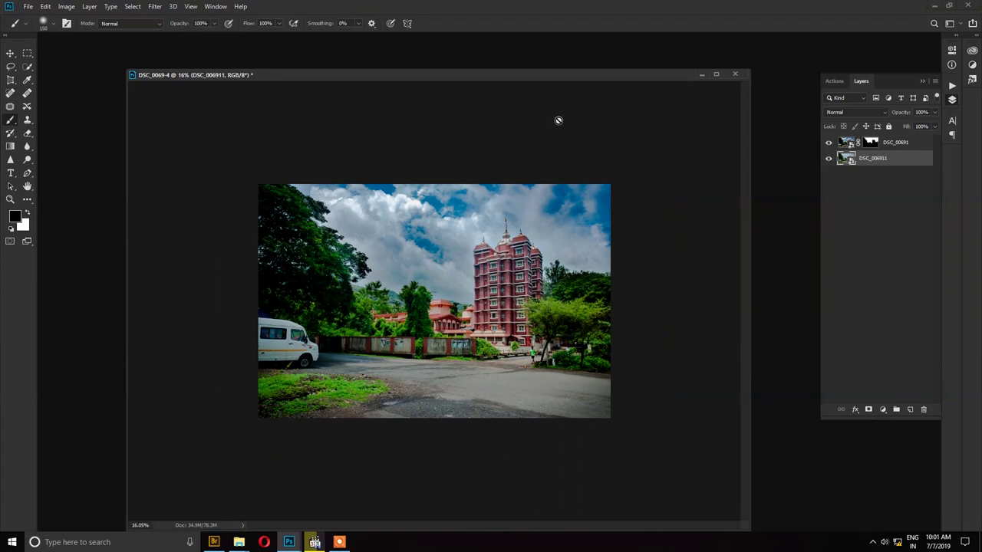
mouse_move(554, 82)
left_mouse_down()
mouse_move(553, 61)
mouse_move(585, 53)
mouse_move(580, 42)
mouse_move(565, 66)
left_mouse_up()
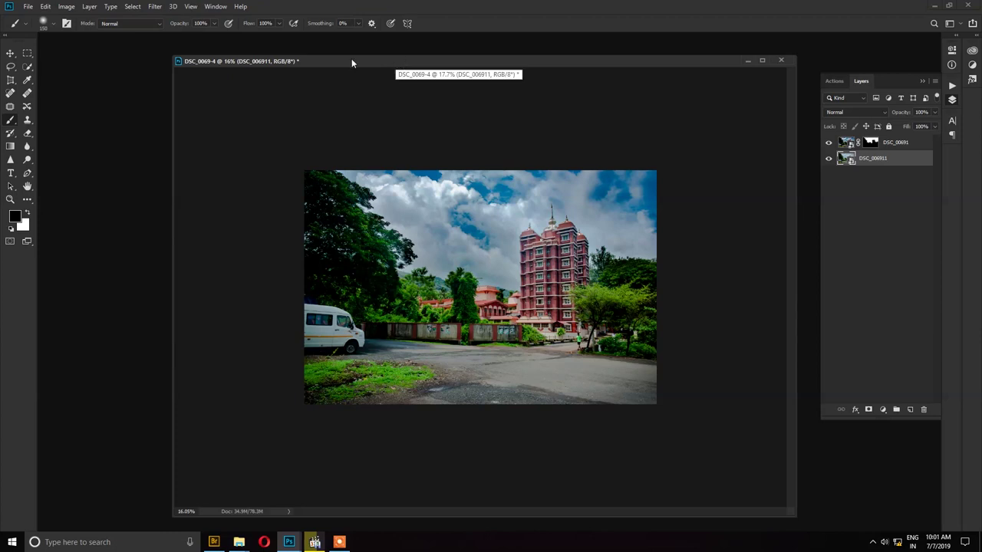
left_click_drag(351, 59, 374, 63)
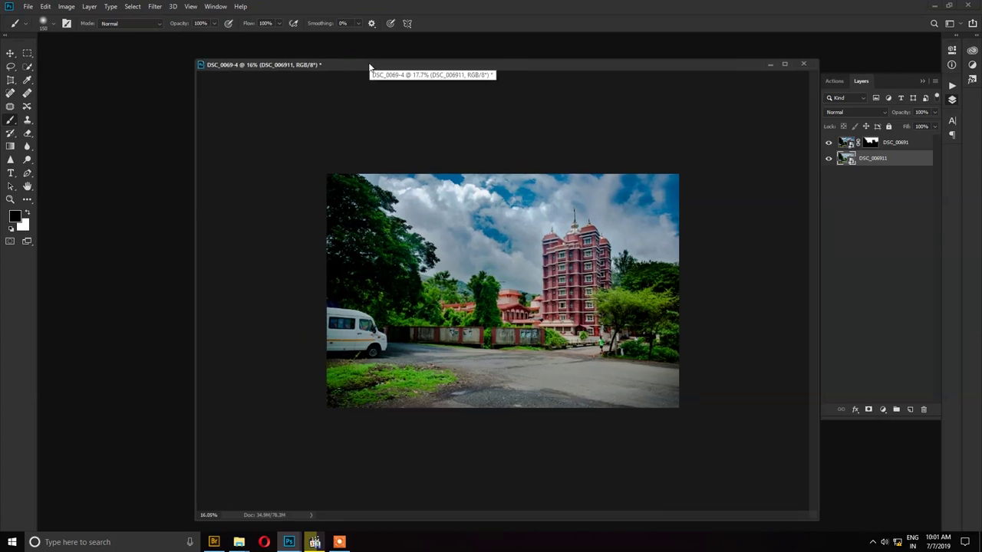
mouse_move(368, 64)
left_mouse_down()
mouse_move(402, 67)
mouse_move(378, 67)
left_mouse_up()
scroll(399, 92, "down", 1)
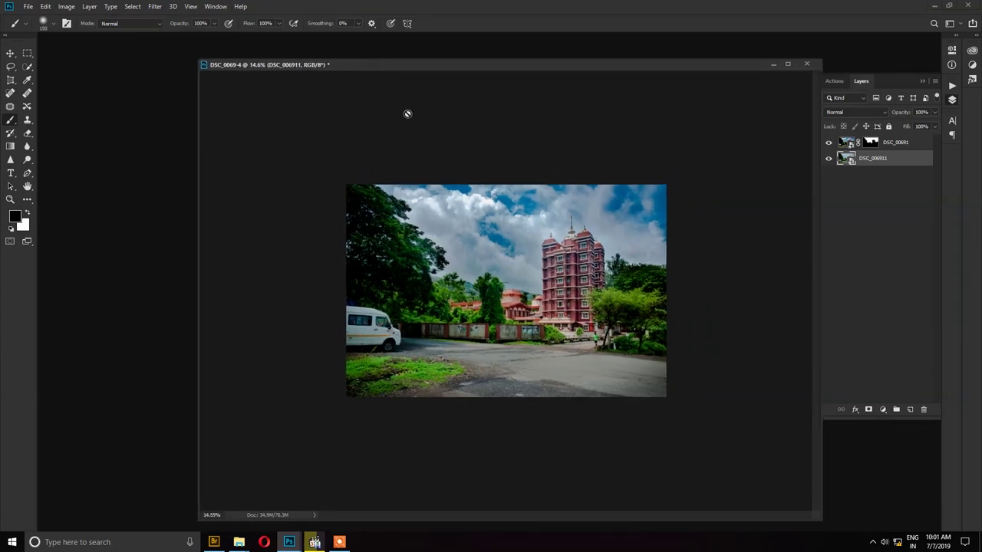
left_click_drag(554, 66, 480, 50)
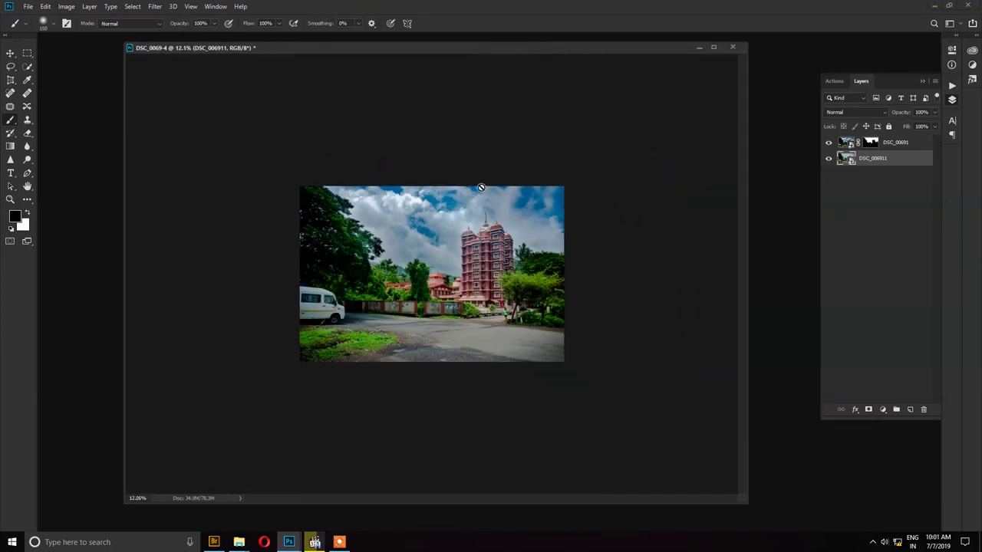
left_click(27, 6)
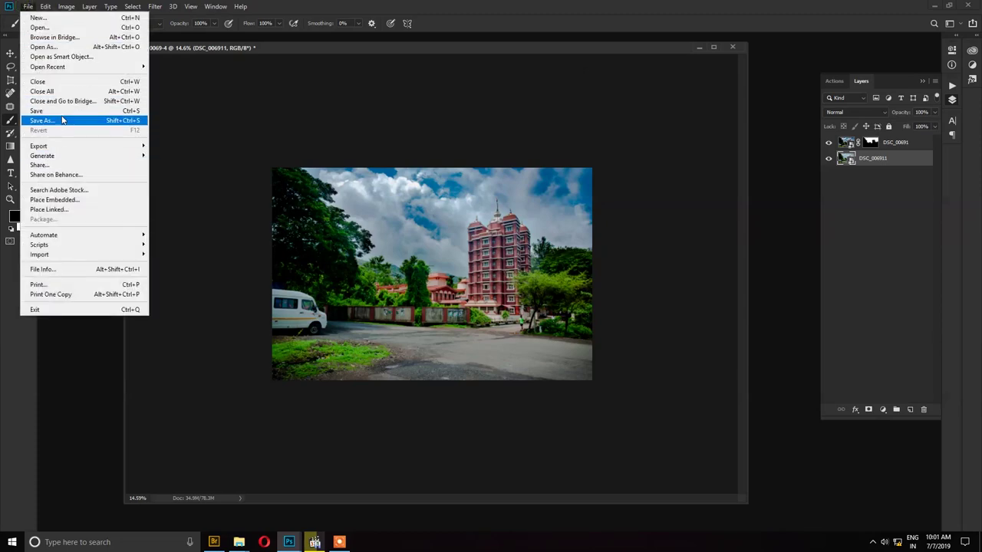
- Save the photo as DSC_0069-4.jpg in JPEG format at Quality 12 (Maximum)
left_click(63, 121)
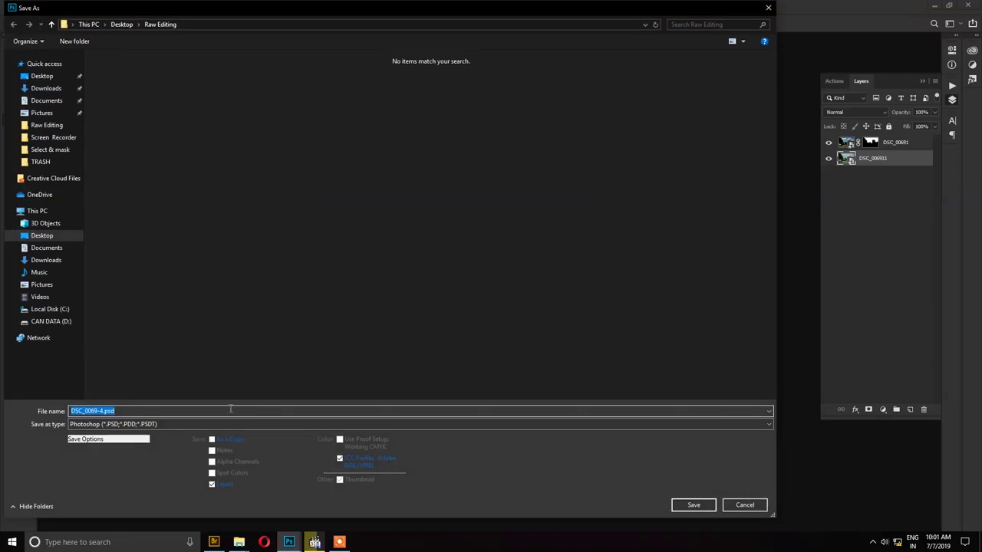
left_click(225, 423)
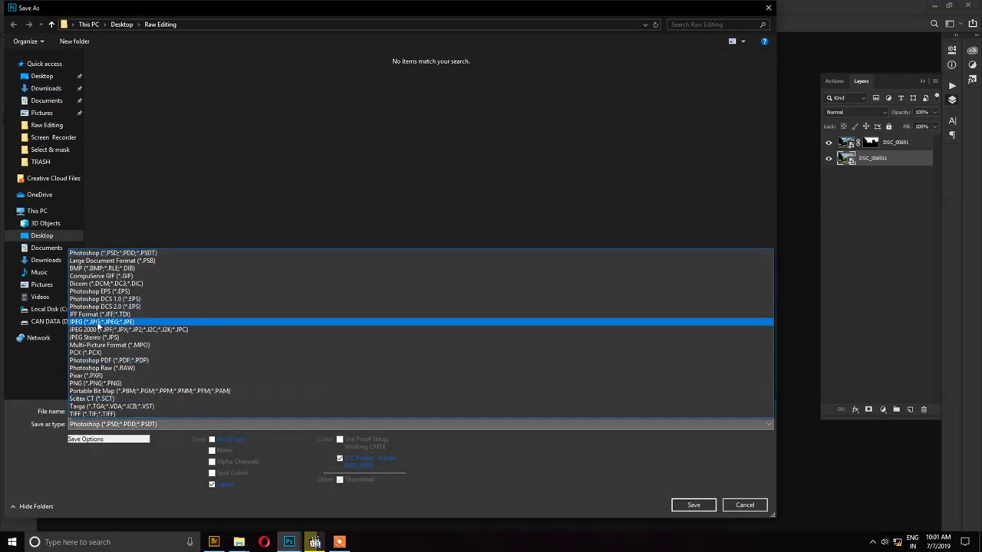
left_click(98, 322)
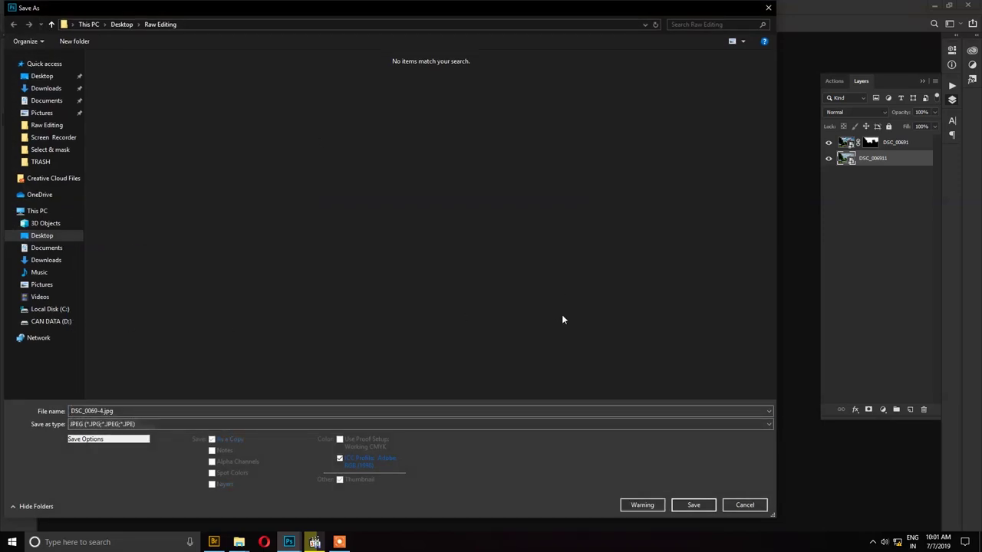
left_click(693, 509)
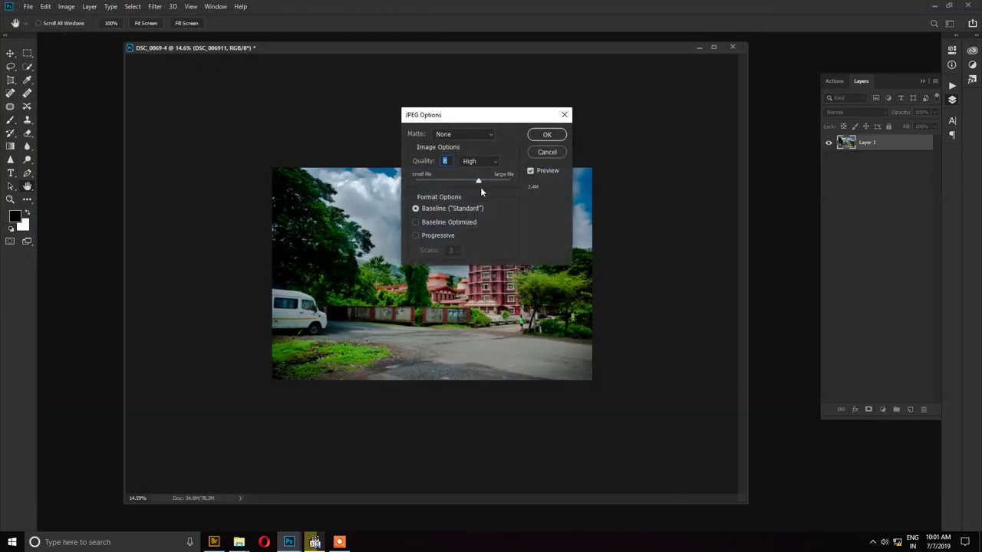
left_click_drag(478, 181, 530, 187)
left_click_drag(512, 119, 670, 100)
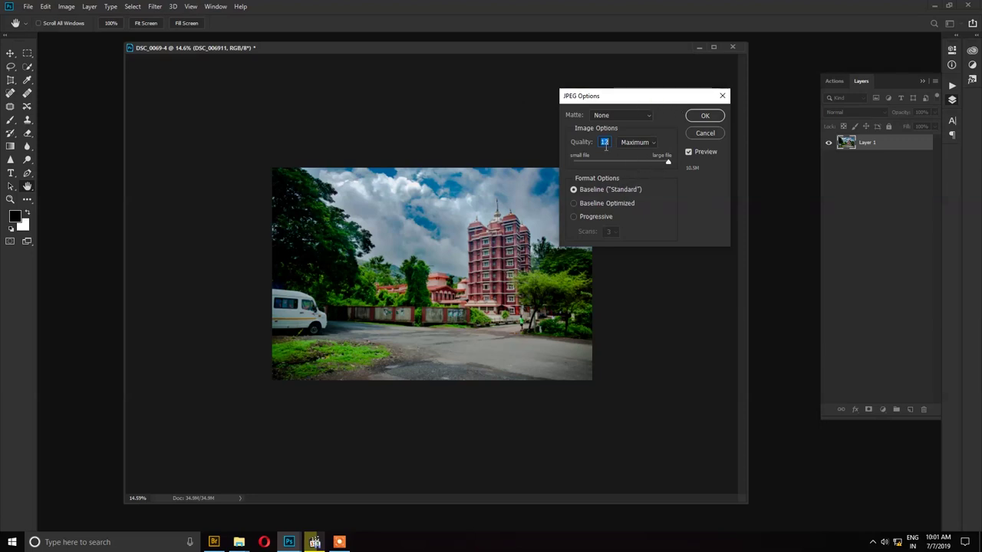
left_click(706, 117)
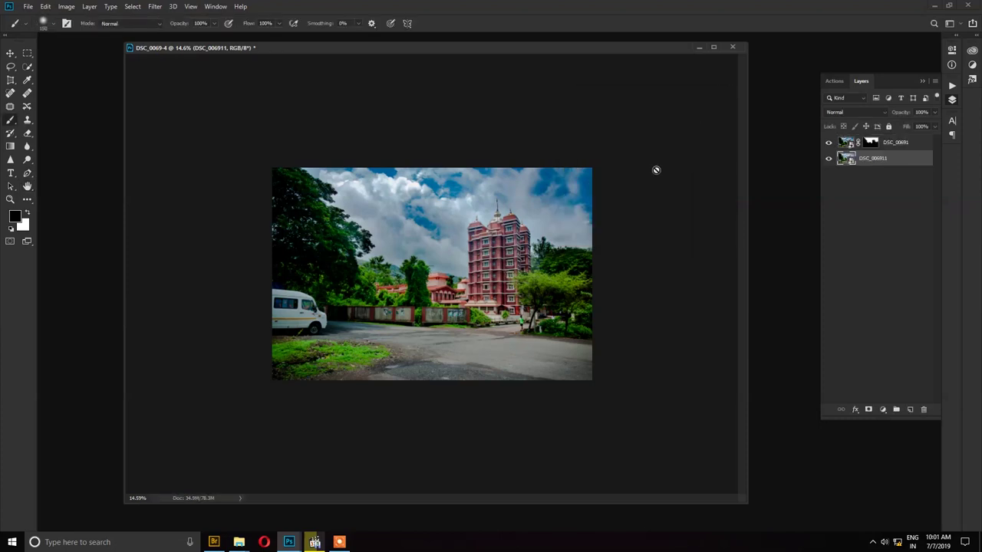
left_click_drag(453, 49, 460, 67)
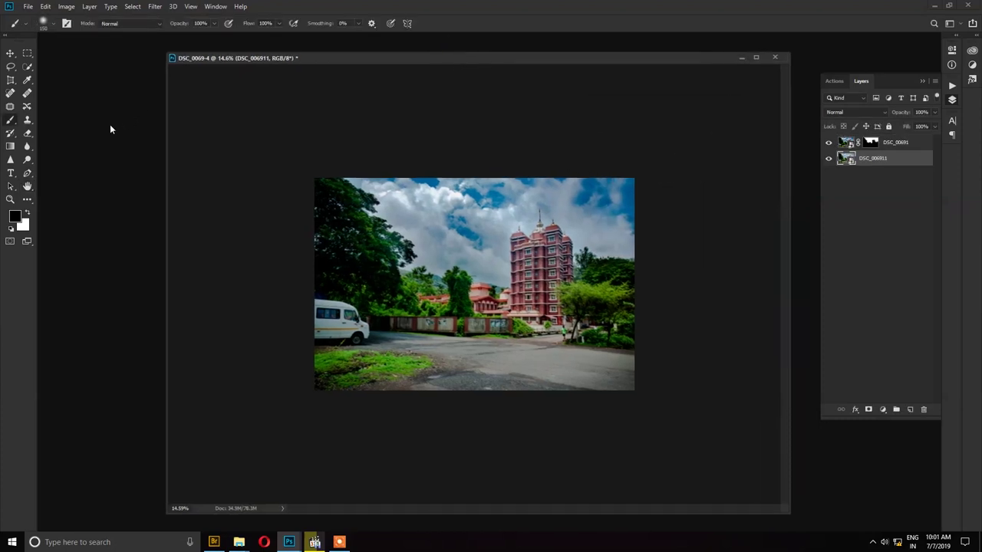
- Open the unedited DSC_0069.NEF raw file through Camera Raw as a second document
key("ctrl+o")
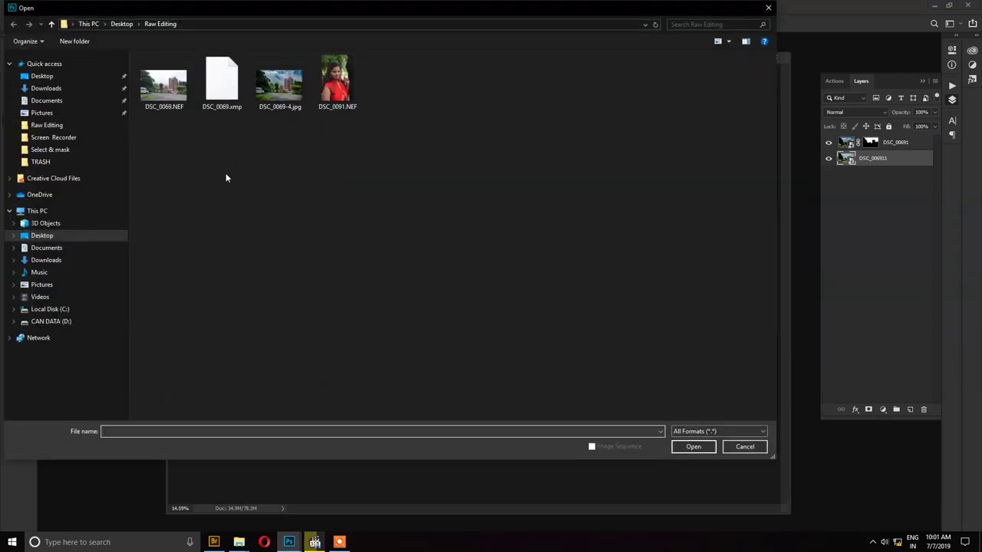
left_click(172, 80)
left_click(694, 447)
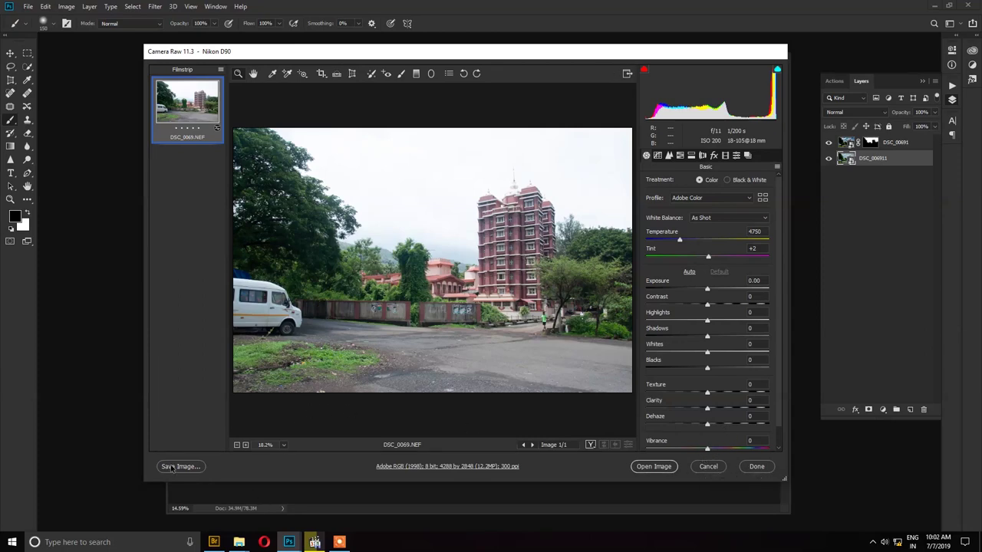
left_click(658, 466)
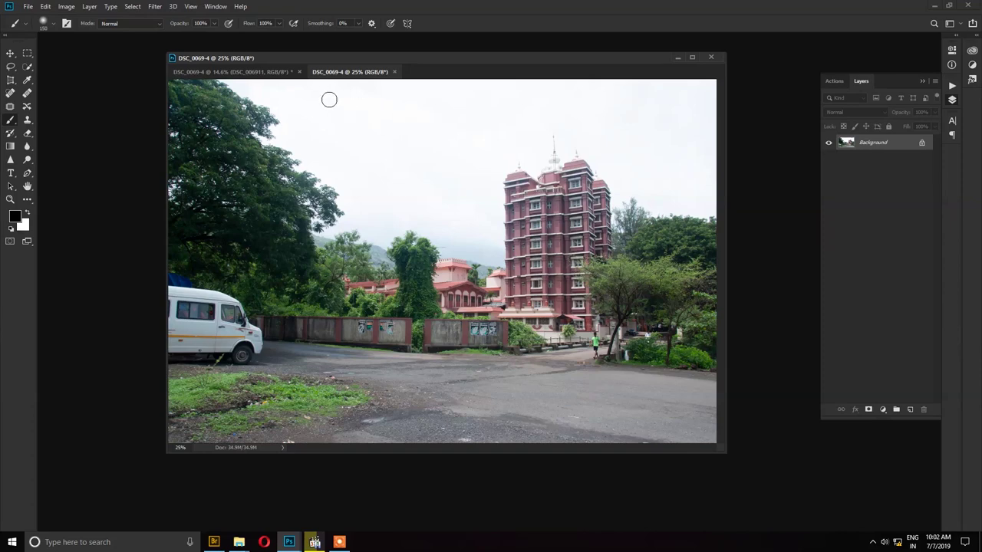
- Tile the two documents 2-up and zoom around the original photo with the Move tool
left_click(215, 7)
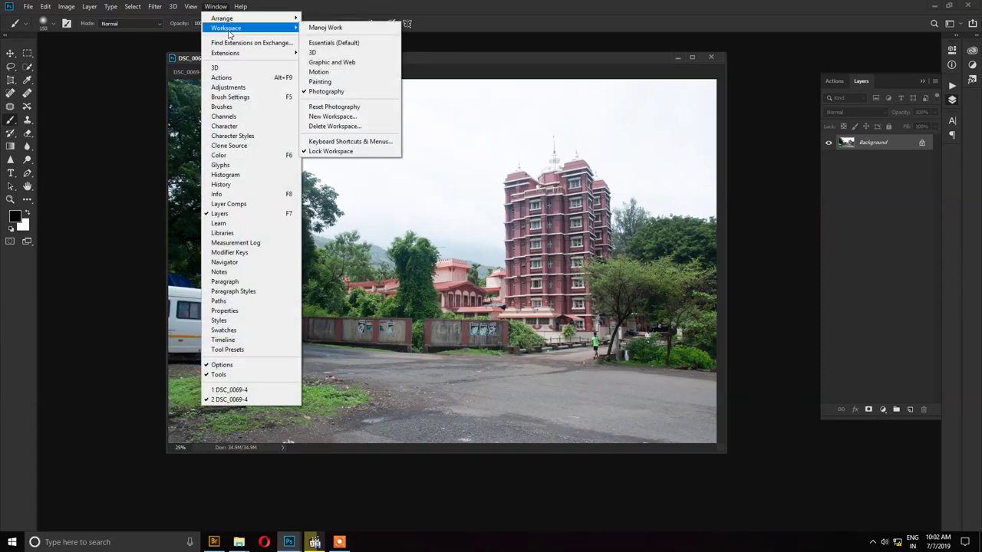
mouse_move(230, 18)
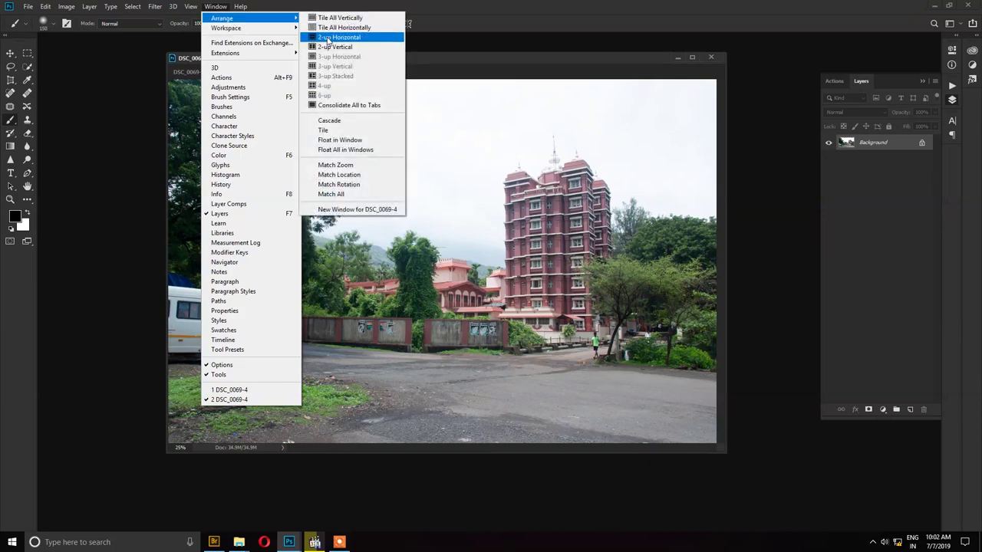
left_click(331, 47)
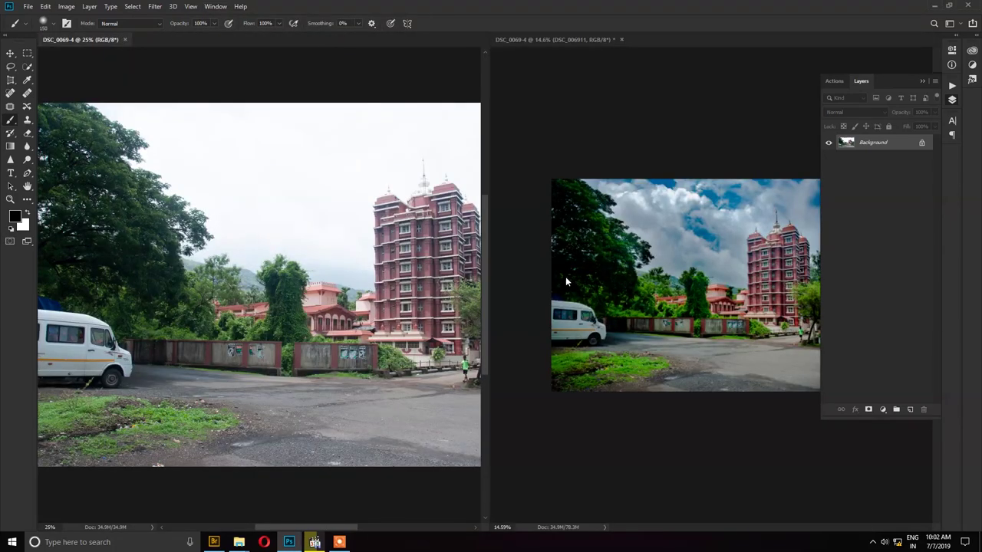
scroll(399, 306, "down", 1)
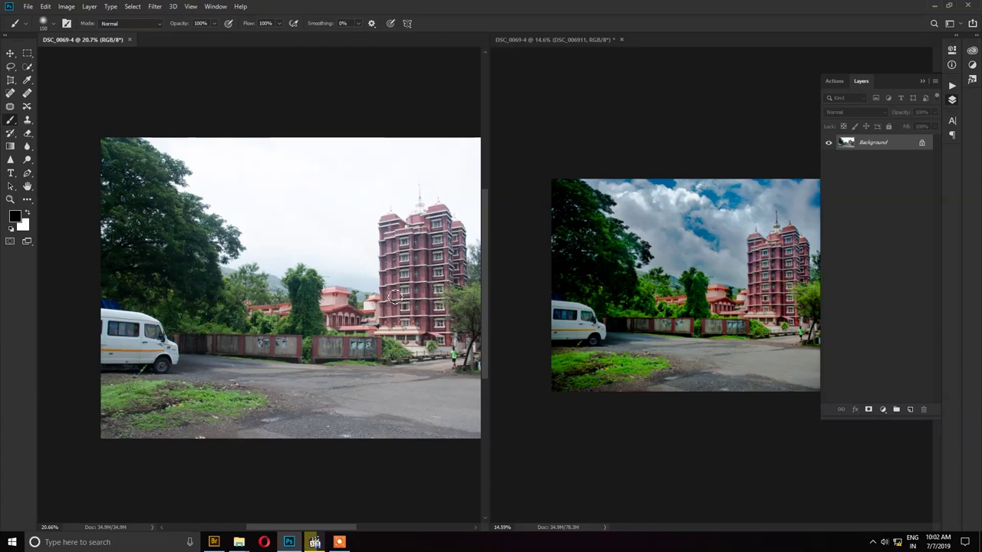
scroll(391, 294, "up", 2)
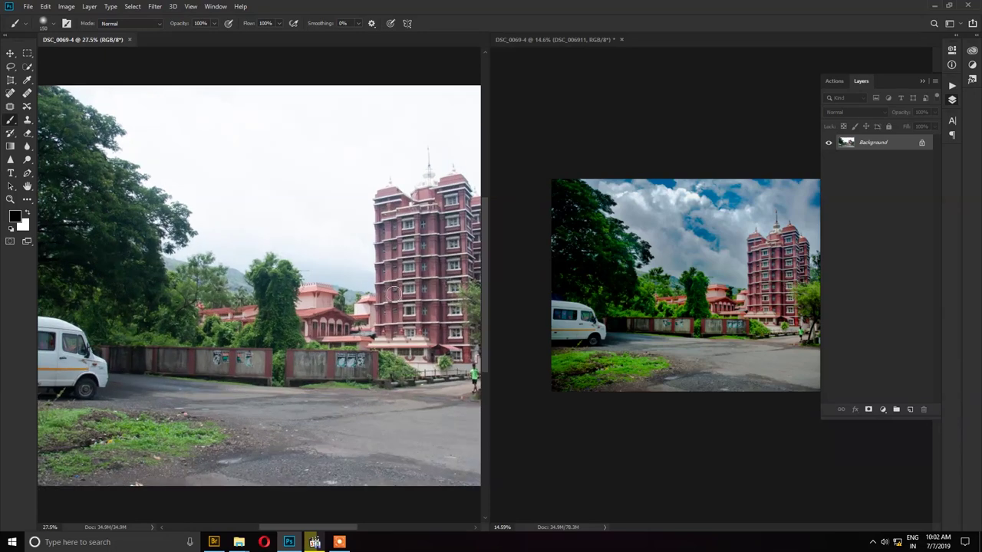
key("v")
scroll(393, 261, "up", 2)
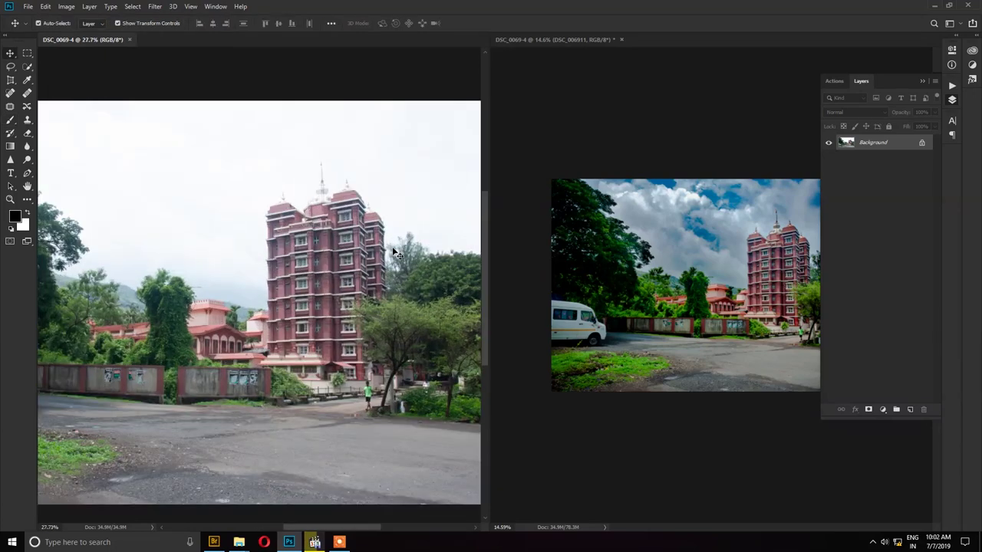
scroll(322, 264, "up", 2)
scroll(307, 292, "down", 4)
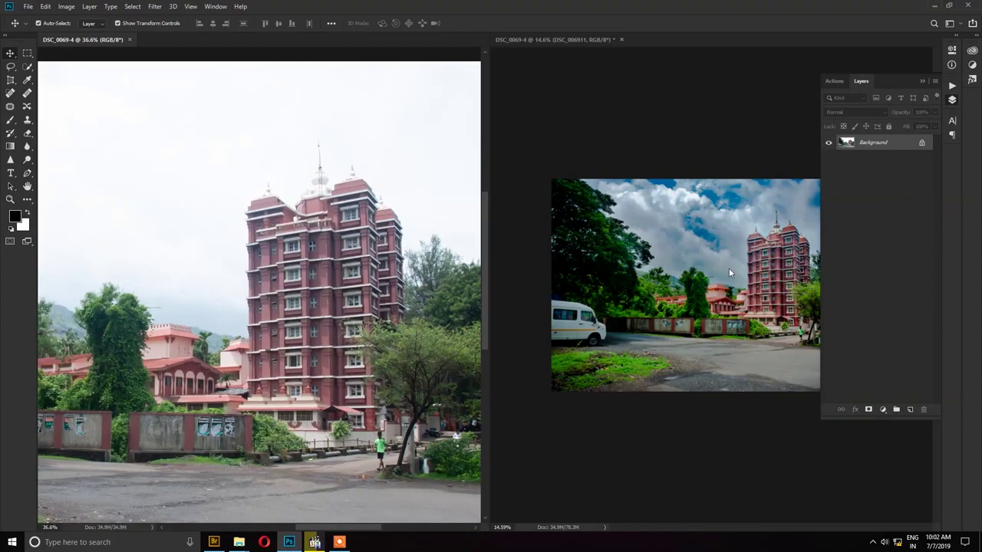
- Make the blended DSC_0069-4 composite the active document and zoom around it
left_click(728, 268)
scroll(728, 270, "up", 5)
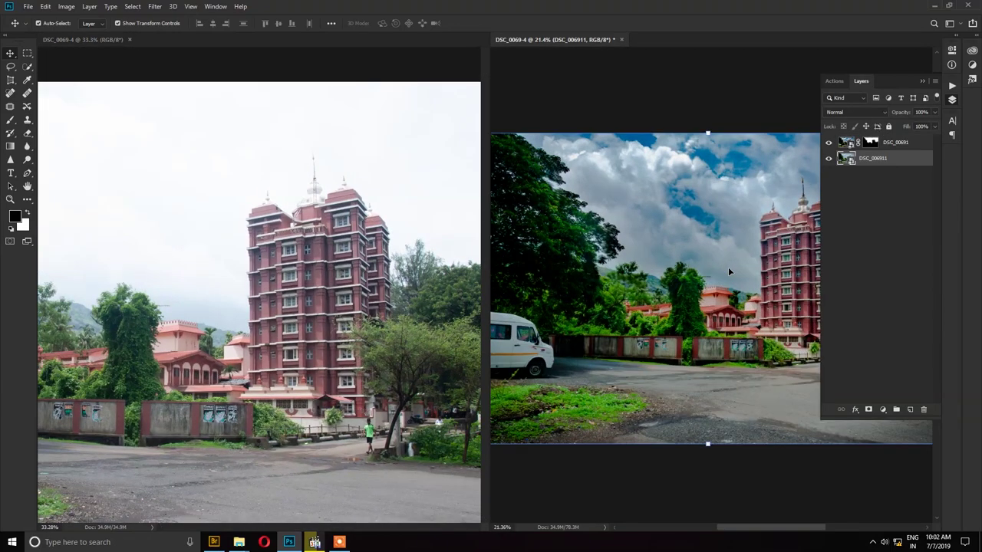
scroll(740, 291, "down", 1)
scroll(740, 291, "down", 2)
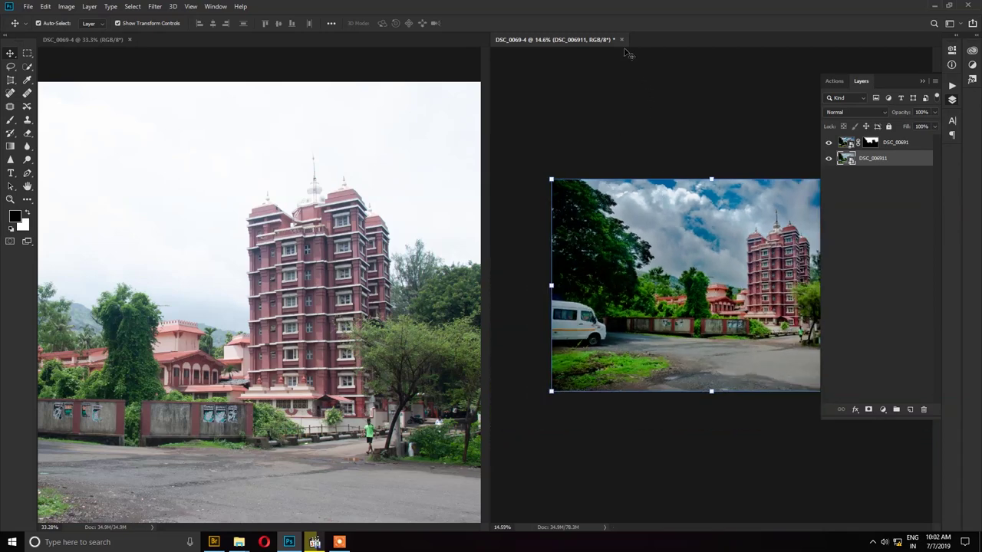
scroll(691, 290, "up", 1)
scroll(690, 290, "down", 1)
left_click(884, 414)
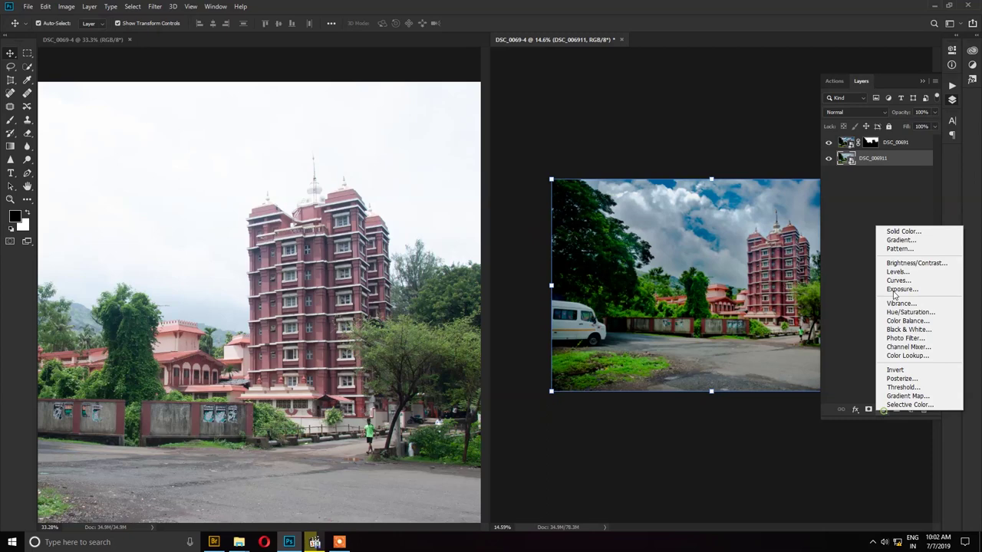
- Flatten the masked DSC_00691 and DSC_006911 layers into a single Background layer
left_click(848, 195)
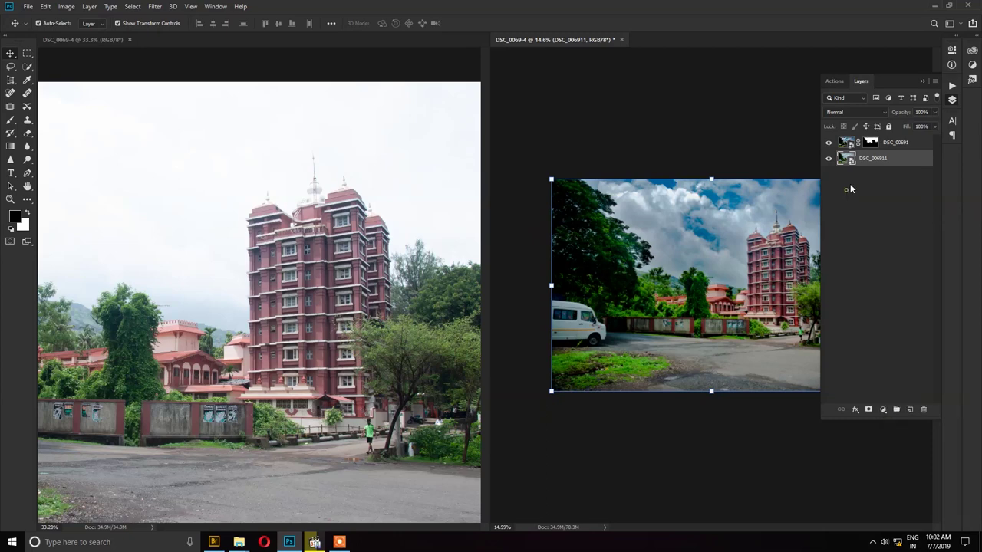
left_click(848, 143, "shift")
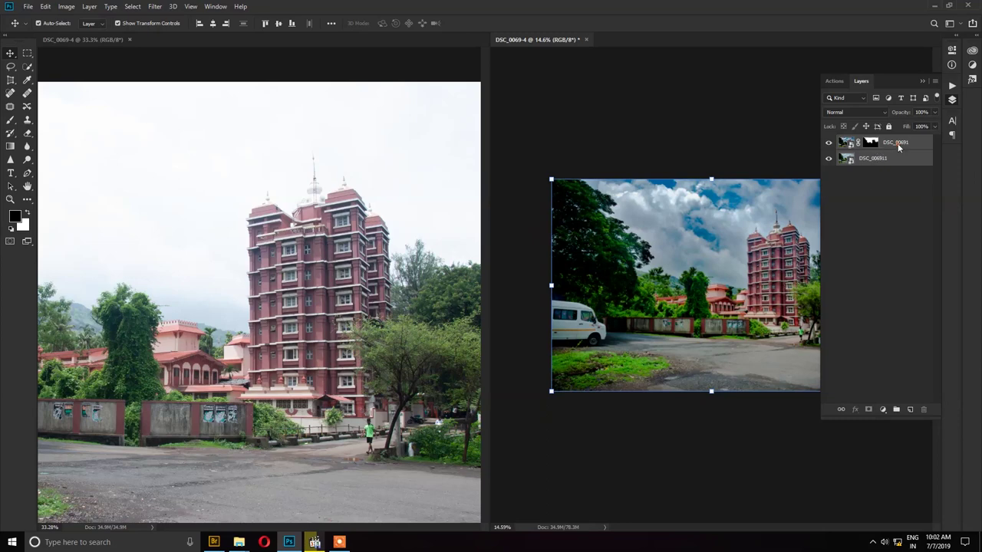
right_click(889, 146)
left_click(924, 226)
left_click(866, 161)
right_click(865, 158)
left_click(897, 203)
right_click(868, 158)
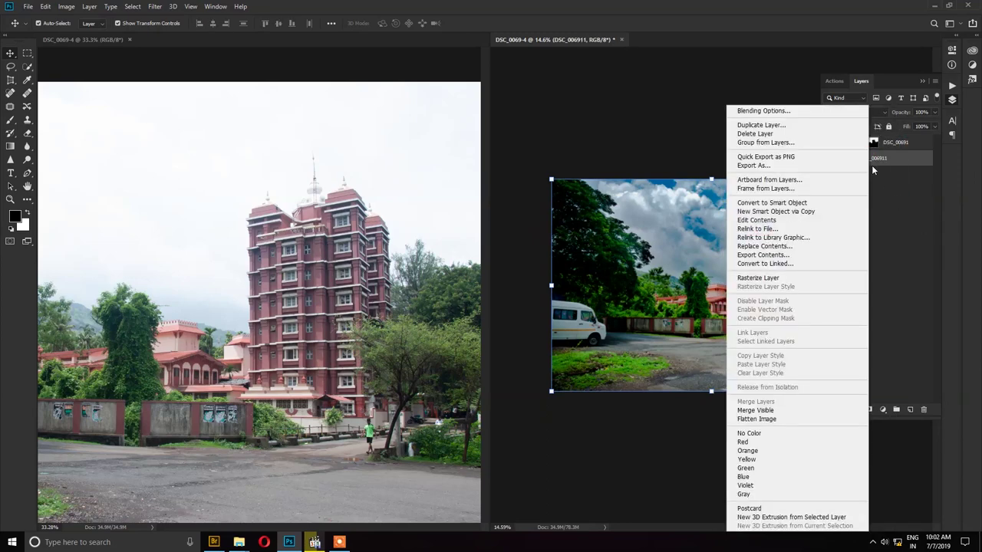
left_click(770, 419)
left_click(886, 413)
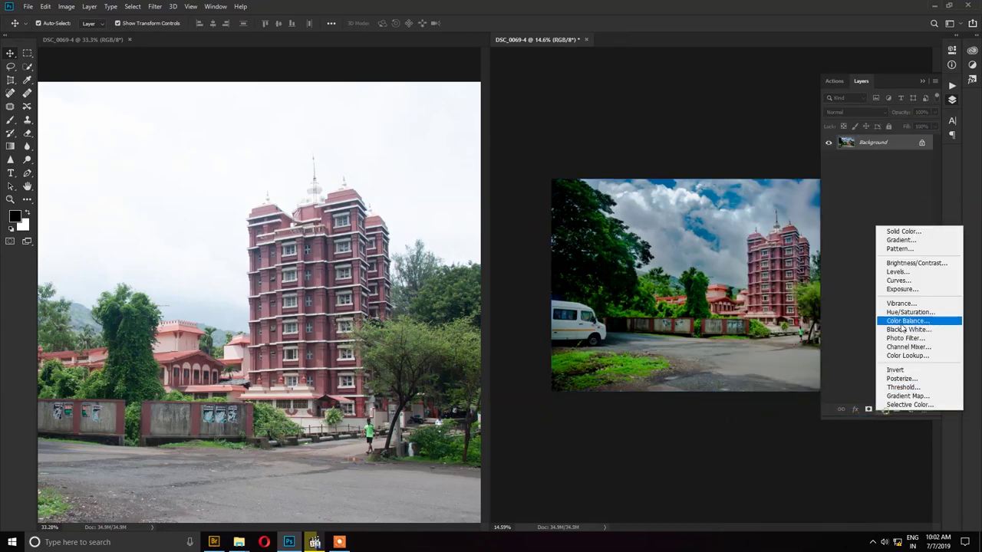
- Add a Brightness/Contrast adjustment layer with Brightness set to 32
left_click(885, 265)
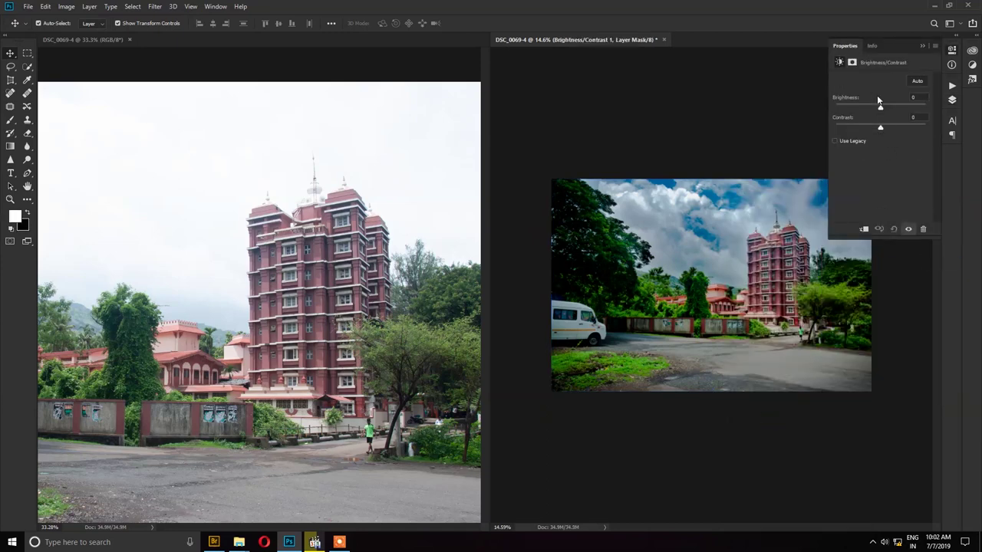
mouse_move(880, 110)
left_mouse_down()
mouse_move(890, 111)
mouse_move(886, 134)
left_mouse_up()
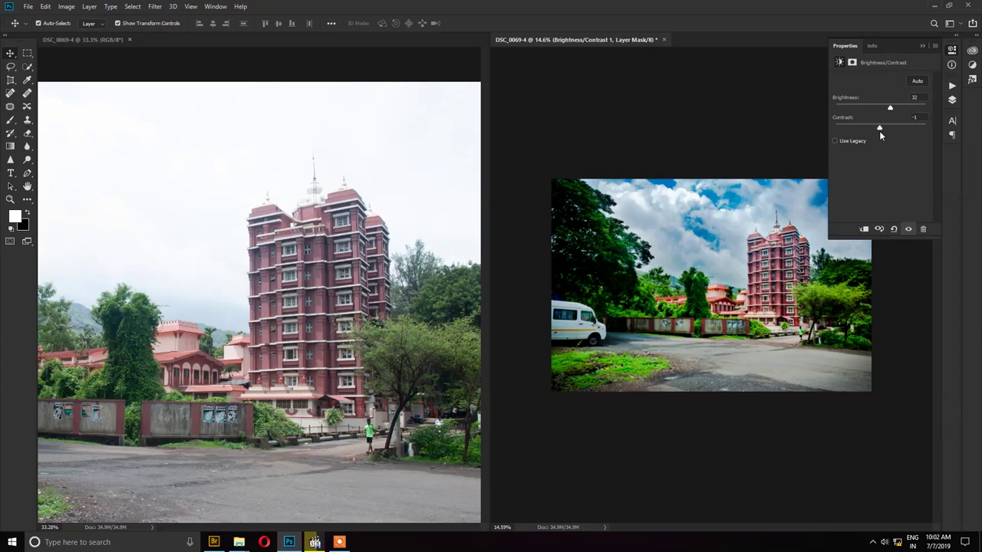
left_click(923, 46)
left_click(952, 100)
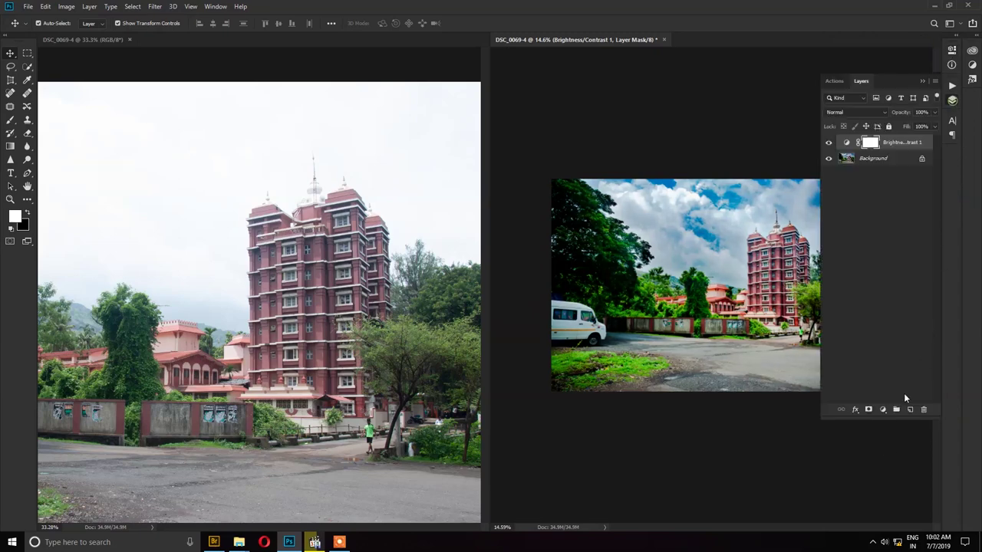
- Add a Curves adjustment layer with the midpoint pulled up to brighten midtones
left_click(883, 410)
left_click(899, 279)
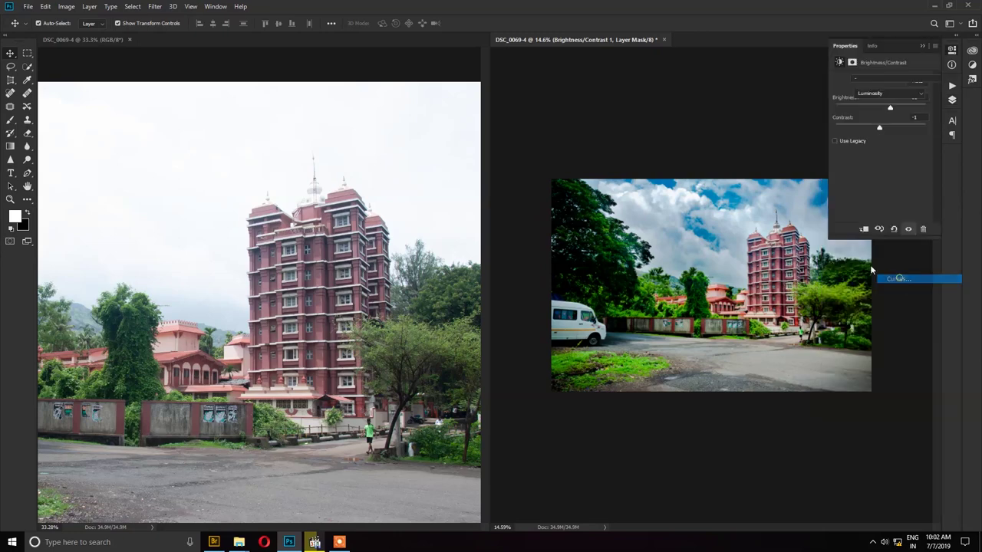
left_click(888, 133)
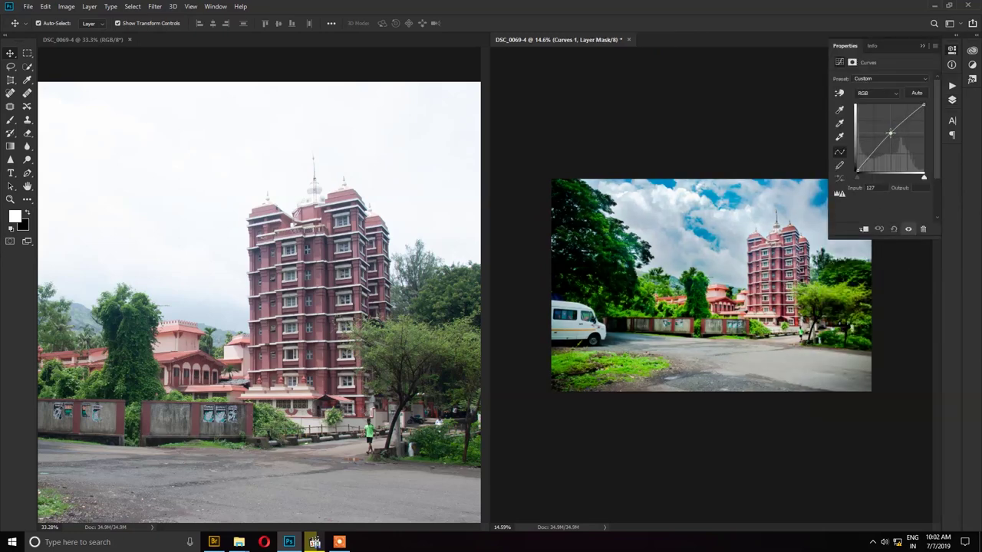
left_click(924, 46)
- Zoom in and out across the regraded composite to inspect the finished grade
scroll(779, 277, "up", 2)
scroll(767, 275, "up", 2)
scroll(757, 272, "up", 2)
scroll(757, 272, "down", 1)
scroll(757, 273, "down", 1)
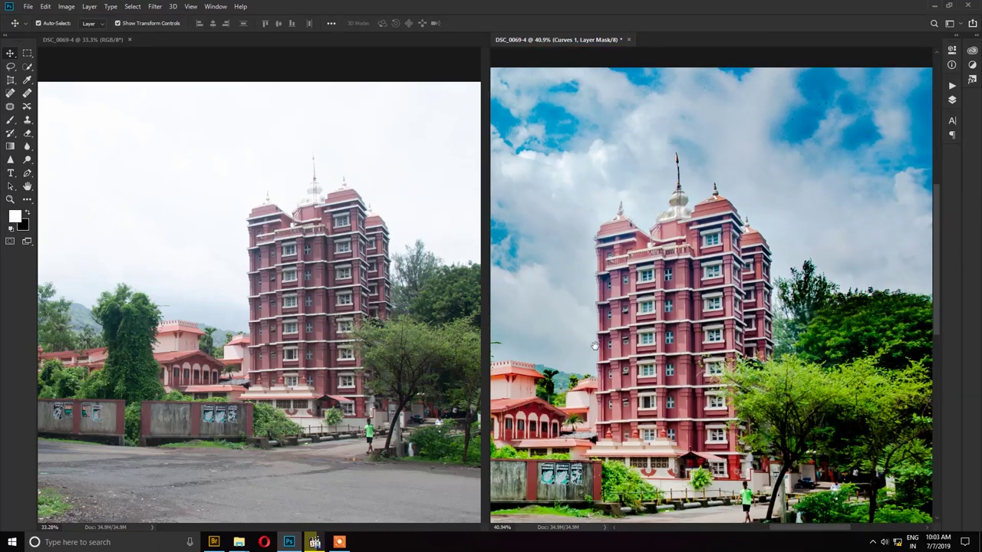
scroll(280, 292, "down", 1)
scroll(280, 292, "down", 1)
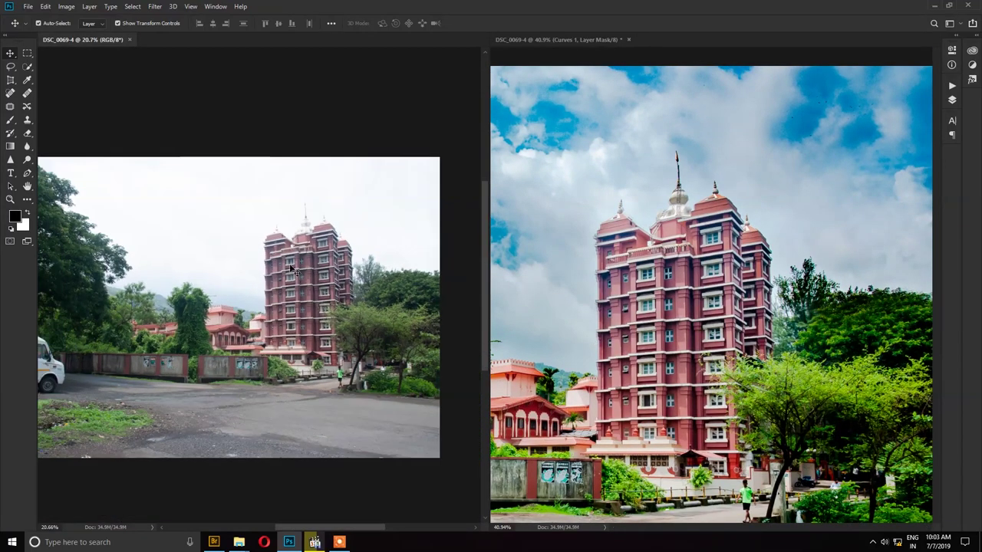
scroll(281, 292, "down", 2)
scroll(345, 305, "down", 2)
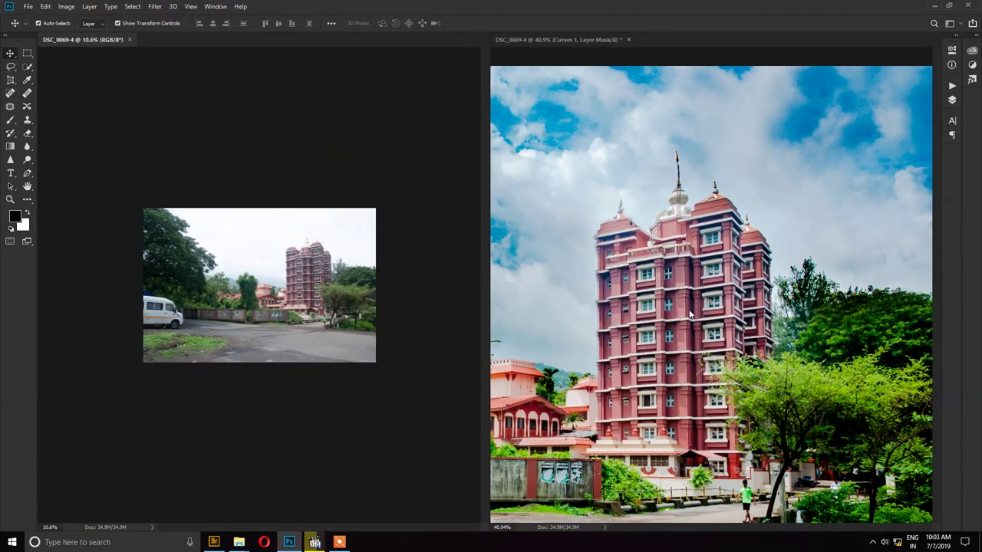
scroll(244, 297, "up", 2)
key("x")
scroll(636, 292, "down", 1)
scroll(647, 349, "down", 1)
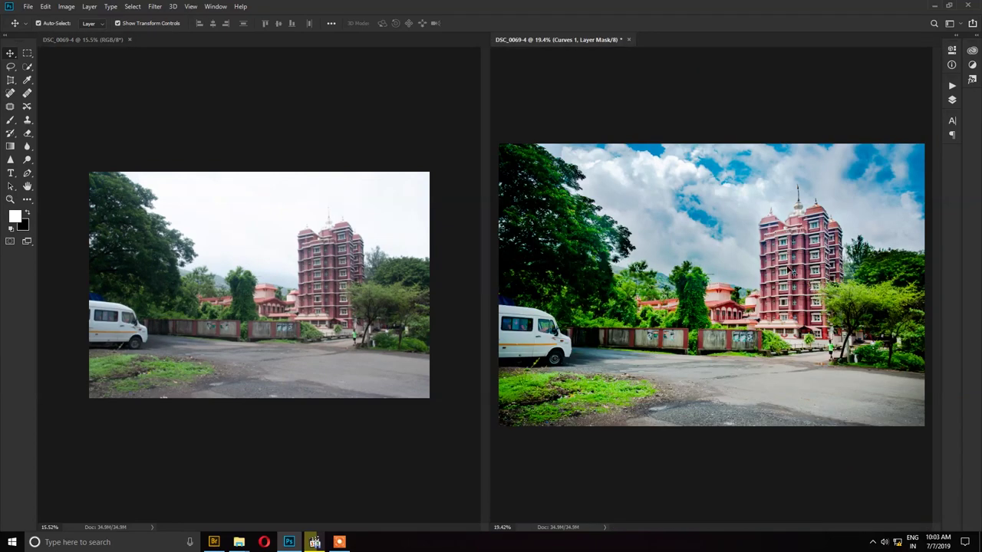
scroll(791, 271, "up", 1)
scroll(791, 270, "up", 1)
scroll(790, 274, "down", 1)
scroll(755, 322, "down", 1)
- Fit the unedited original photo in its 2-up window for side-by-side comparison
left_click(267, 291)
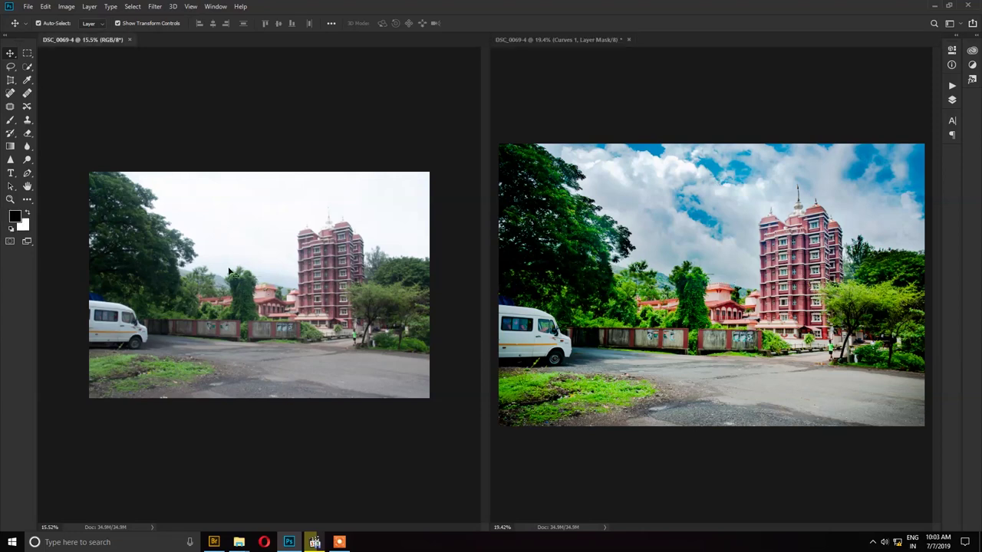
key("ctrl+plus")
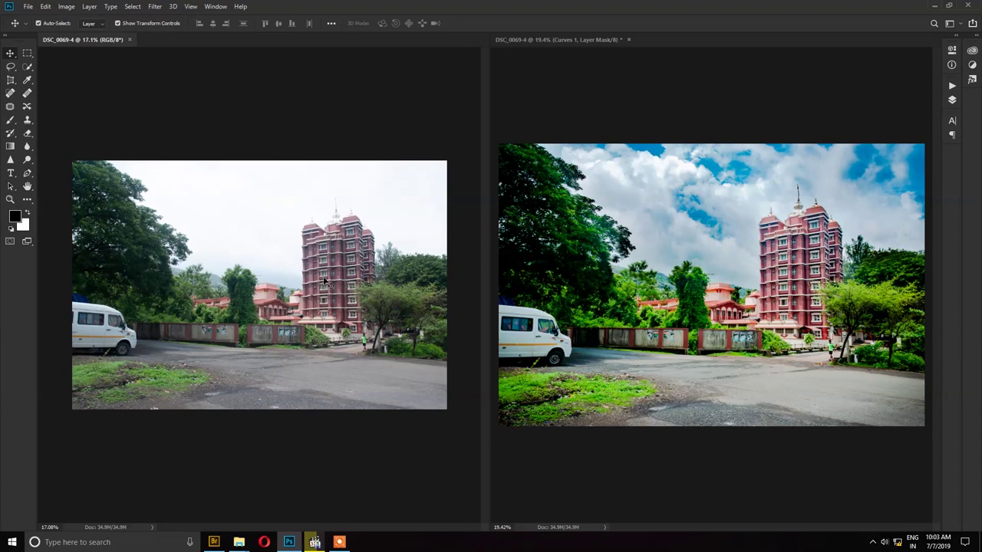
scroll(297, 233, "up", 1)
scroll(406, 293, "down", 1)
scroll(407, 295, "down", 1)
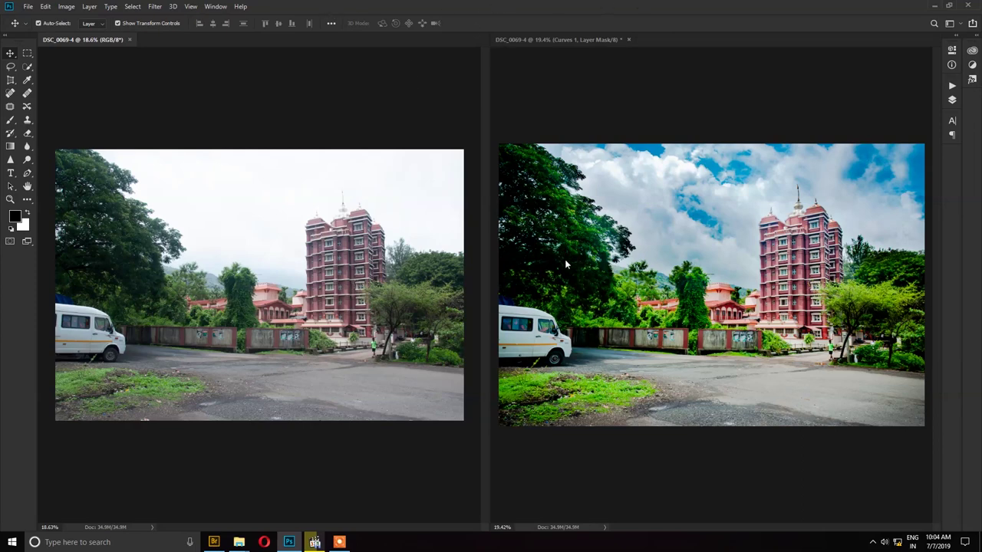
key("ctrl+plus")
key("ctrl+0")
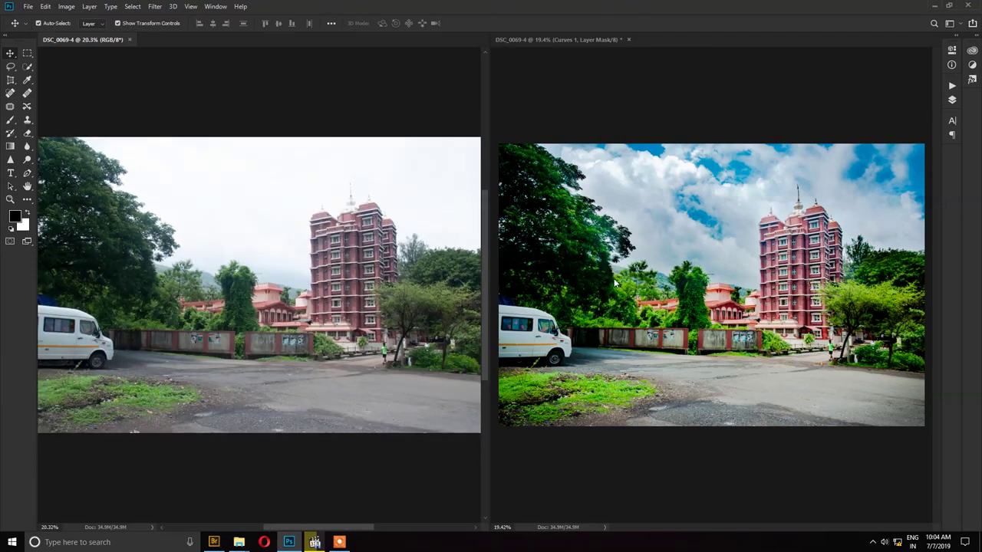
key("ctrl+minus")
scroll(447, 253, "up", 2)
scroll(447, 253, "up", 1)
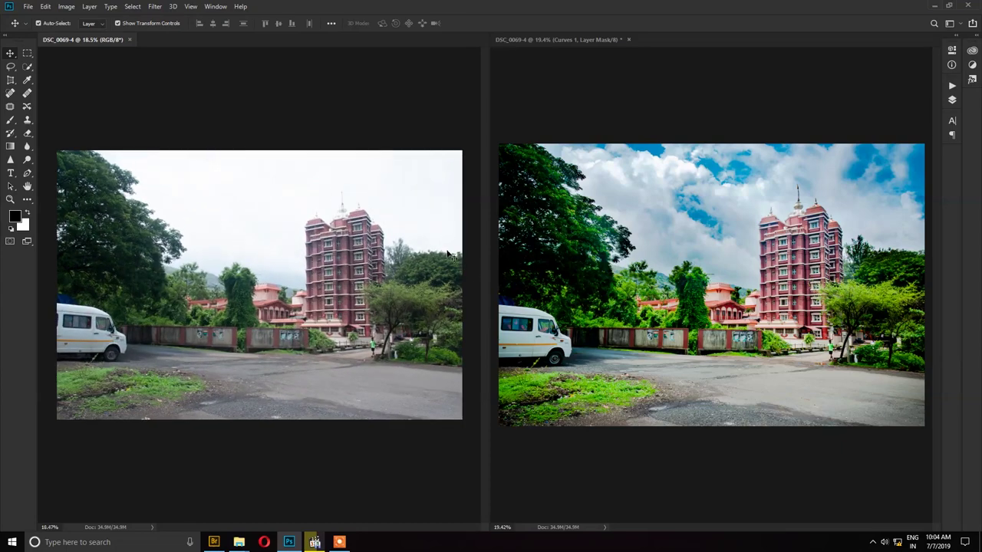